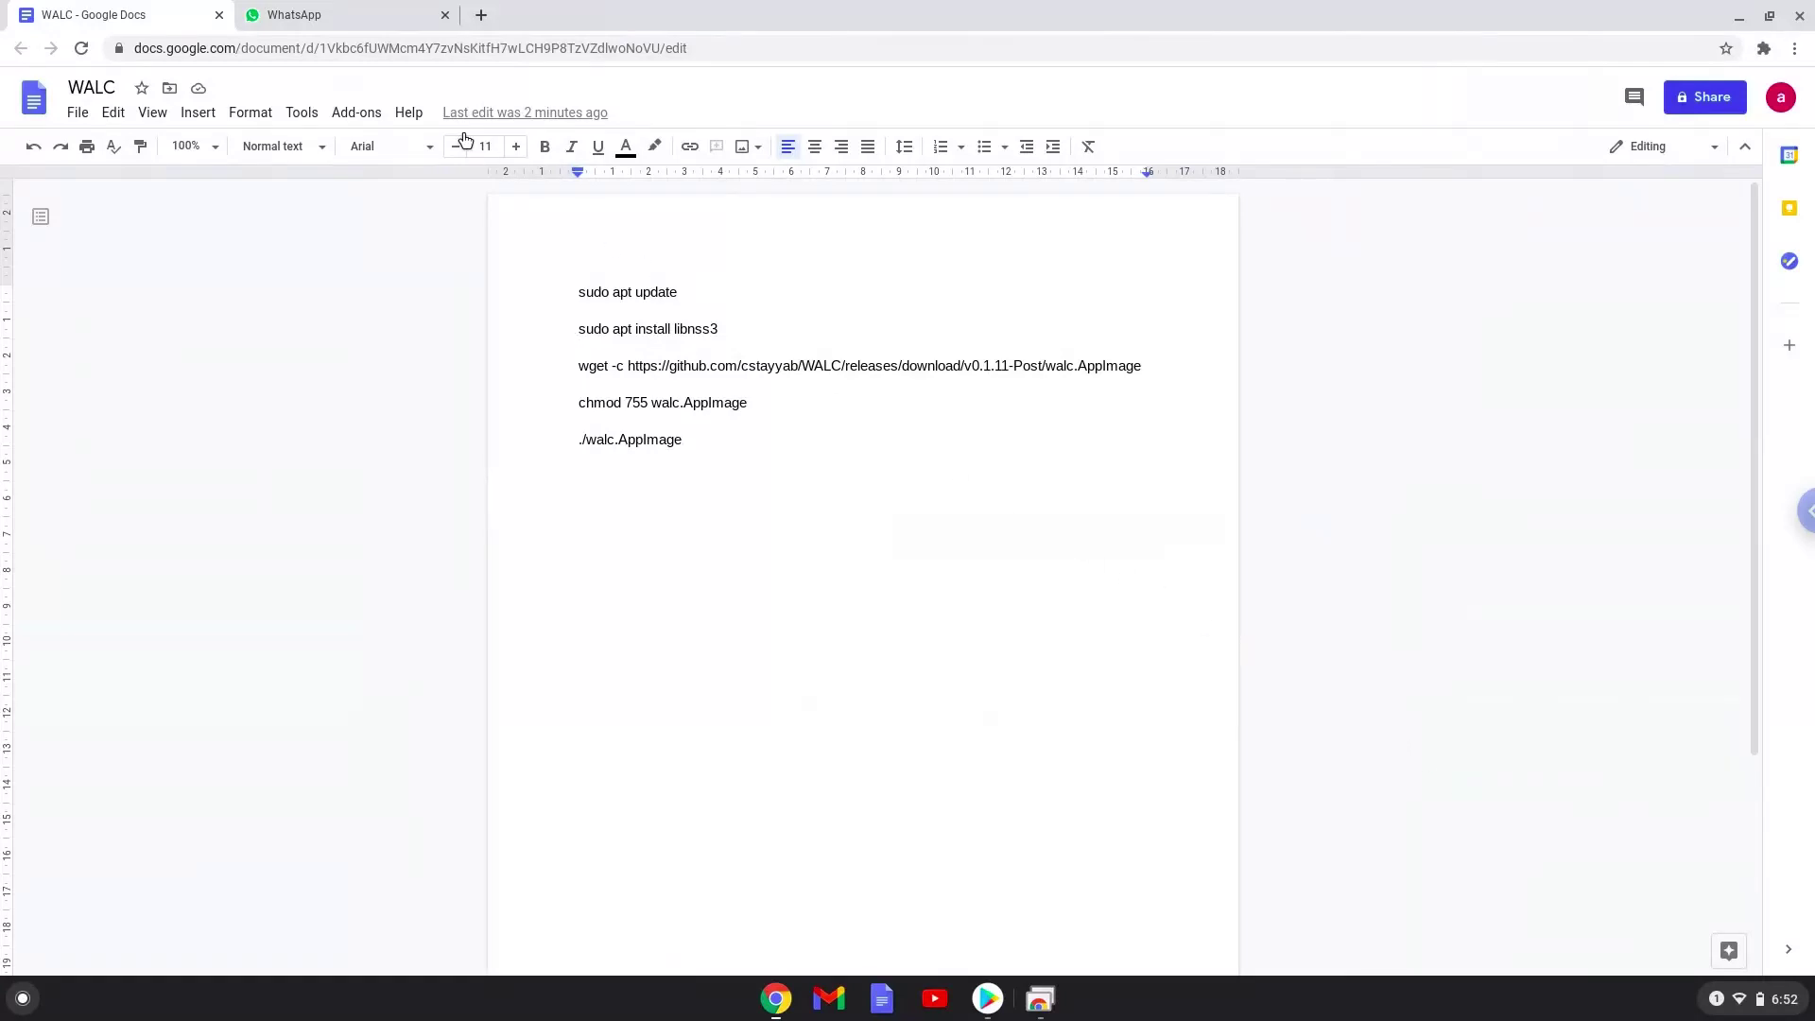
# - Switch to WhatsApp Web, then bring up the Play Store's installed WhatsApp Messenger listing
pyautogui.click(330, 17)
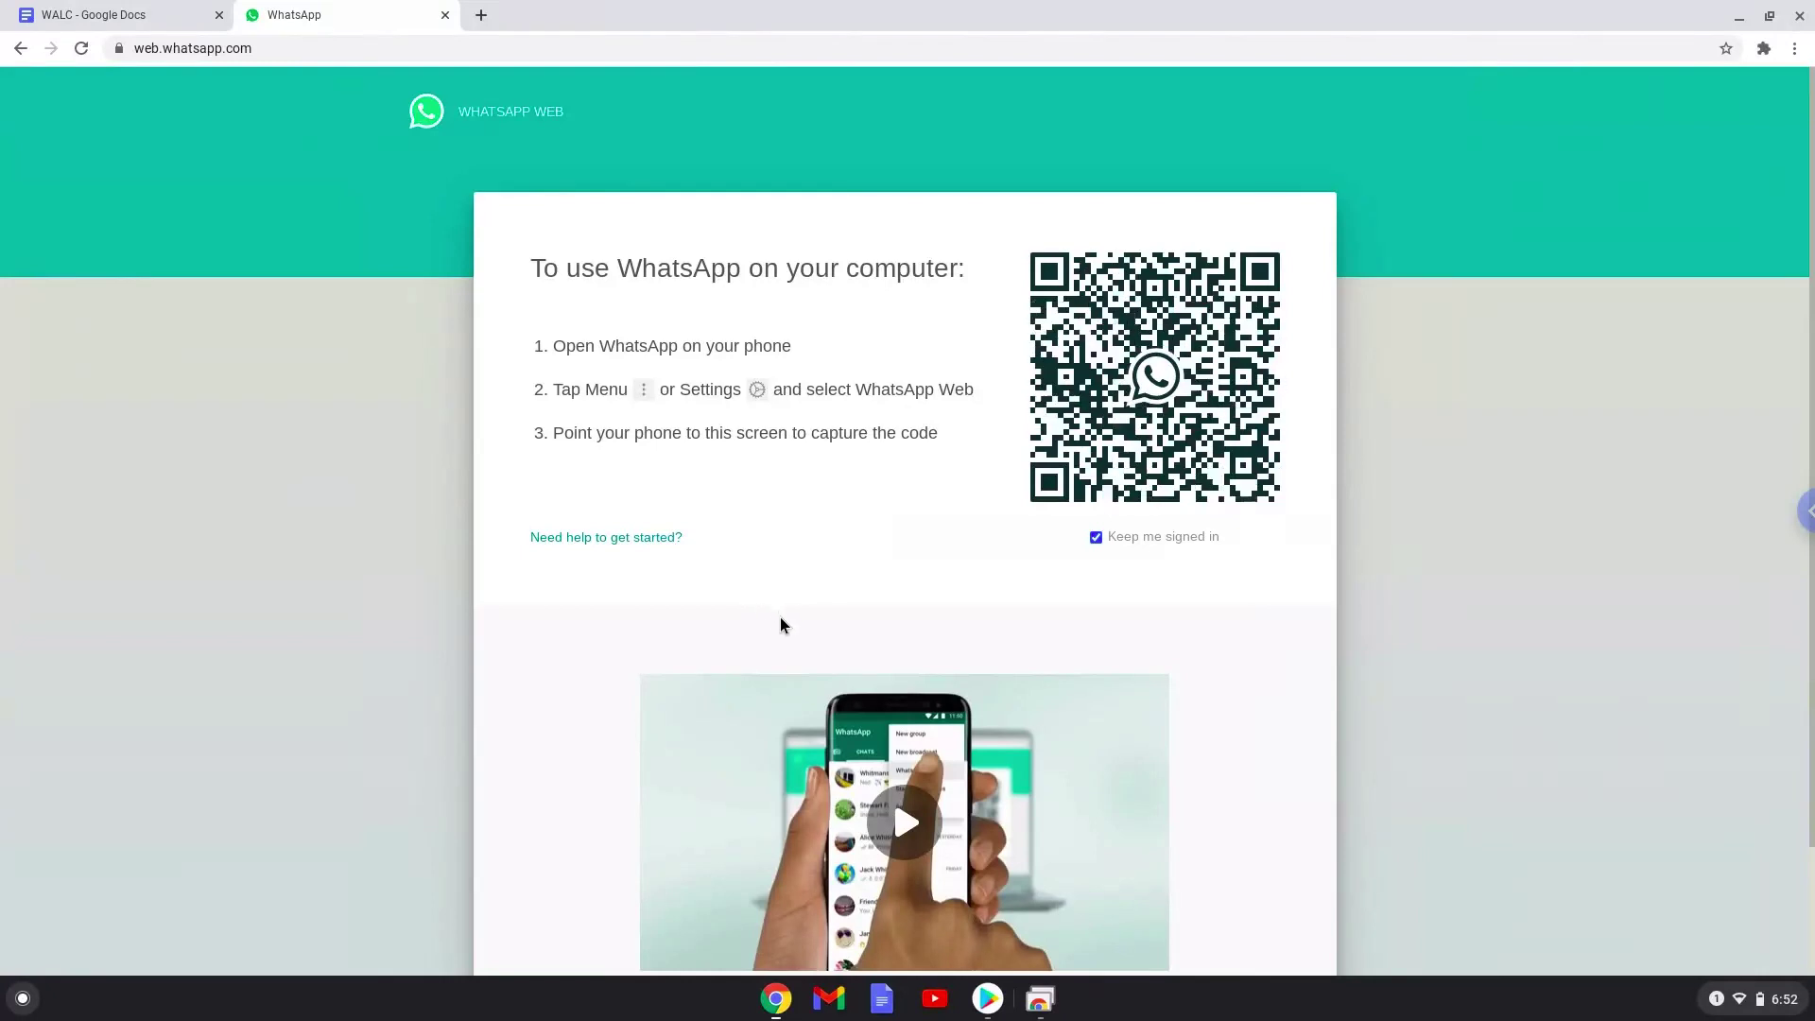
pyautogui.click(987, 999)
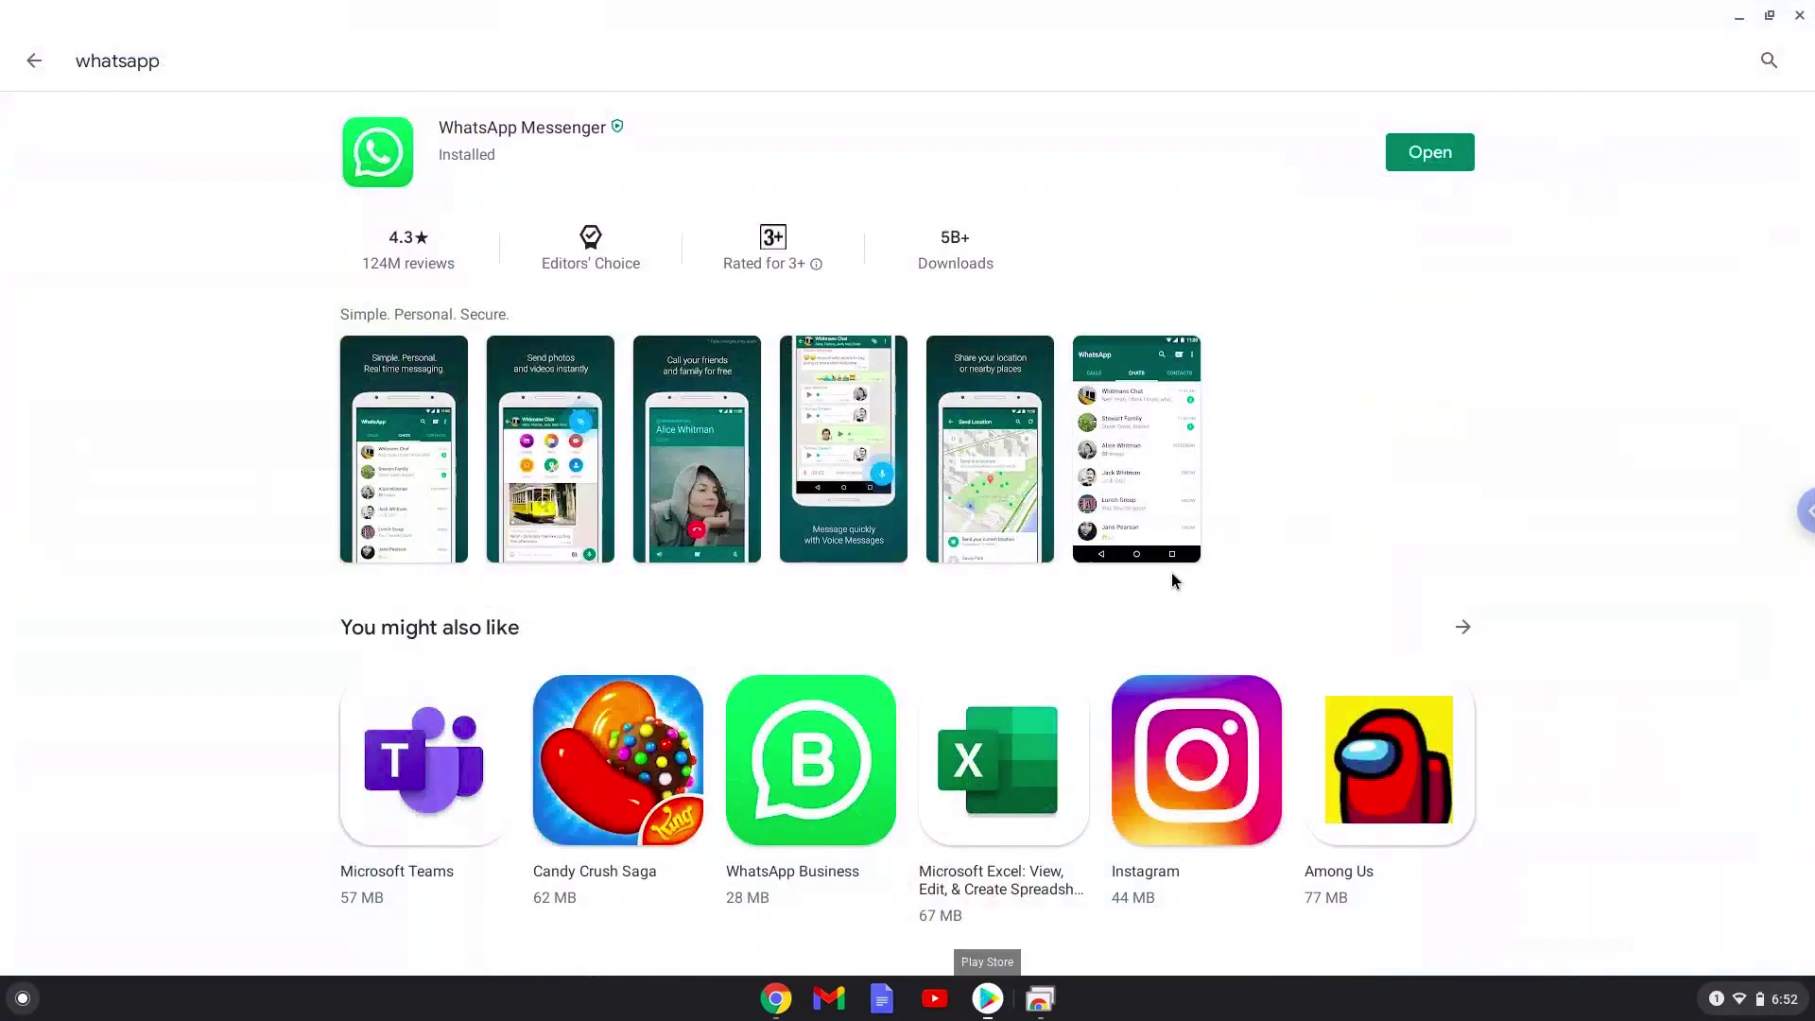
pyautogui.click(1408, 162)
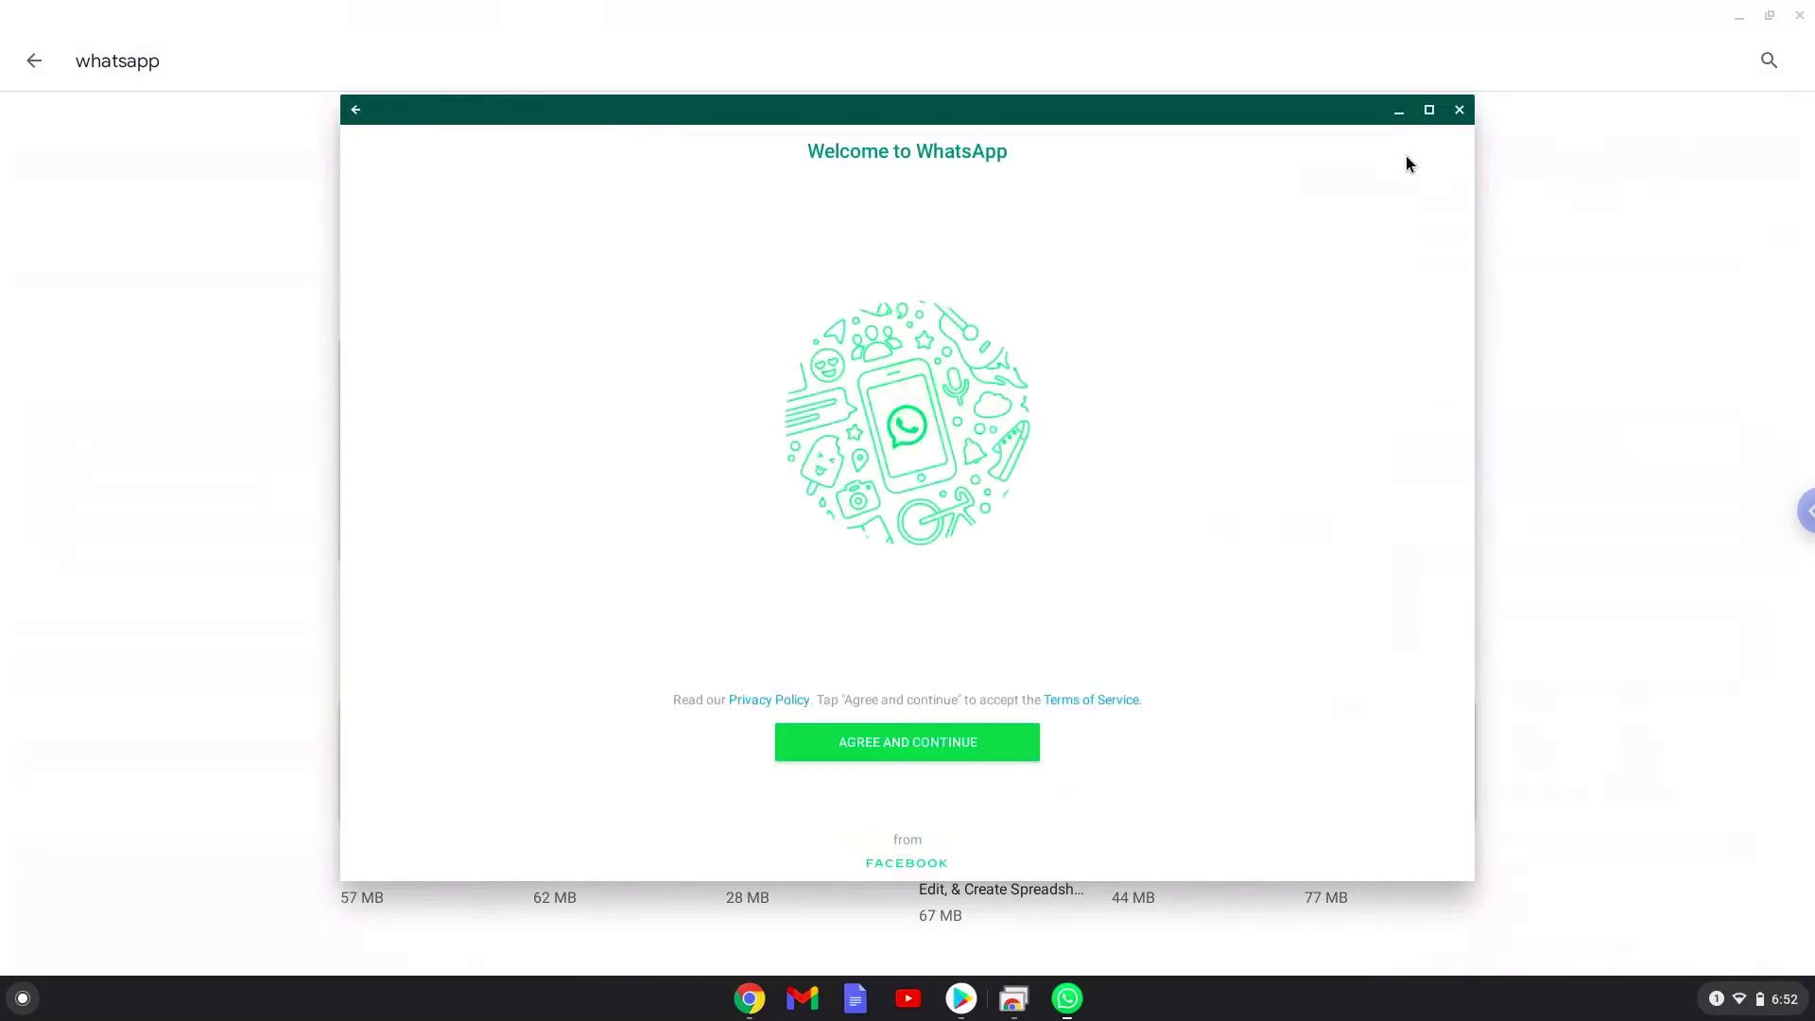
pyautogui.click(970, 748)
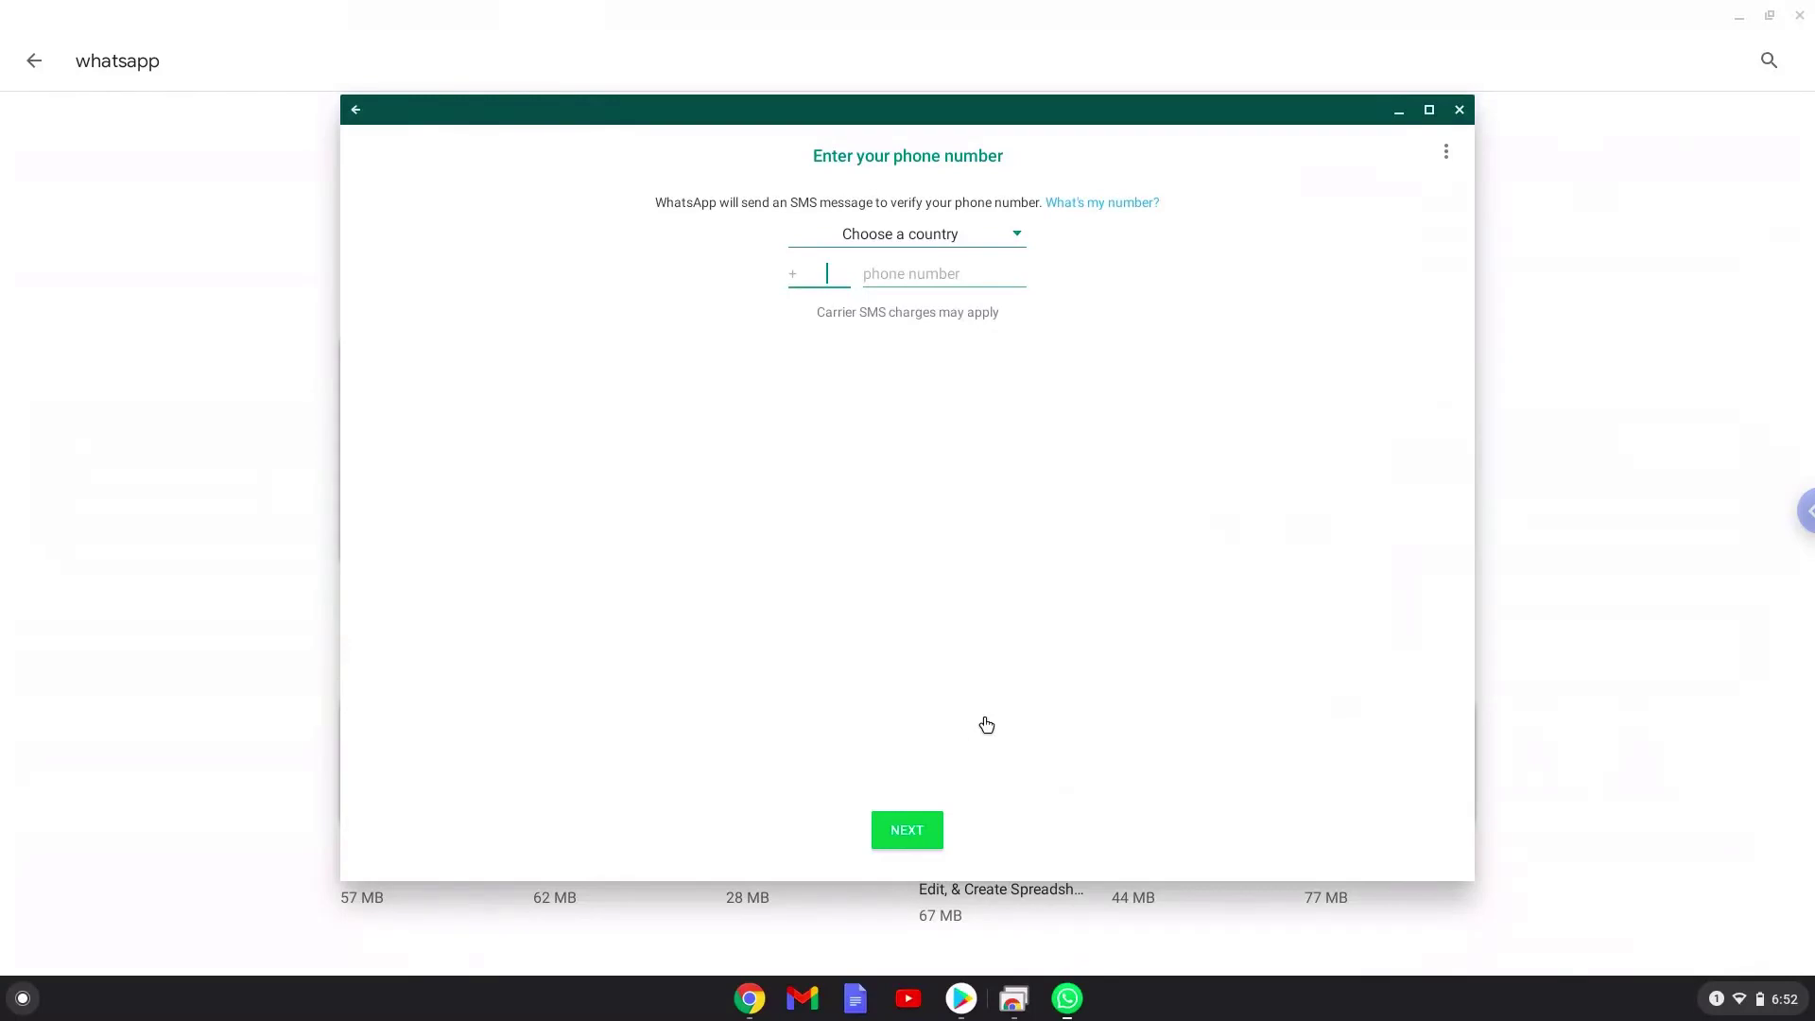
pyautogui.click(1458, 111)
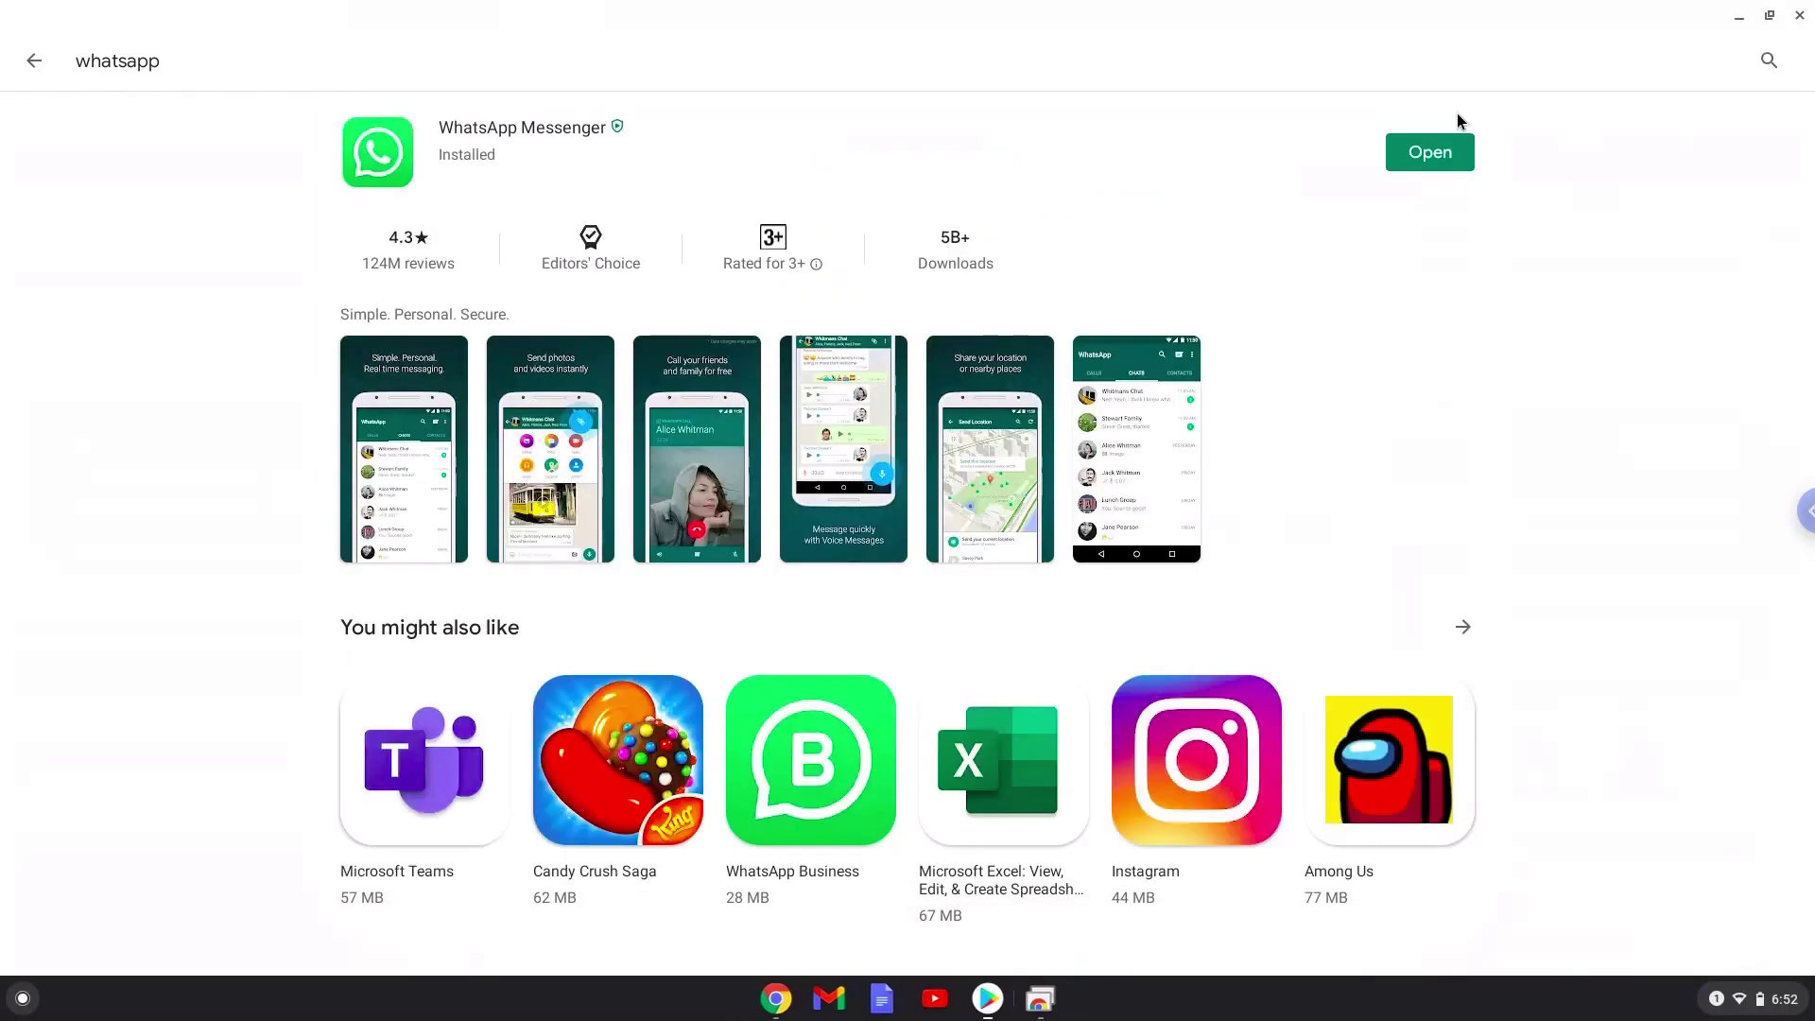
# - Close Play Store and the WhatsApp Web tab, select the apt update line, and open Settings
pyautogui.click(1796, 20)
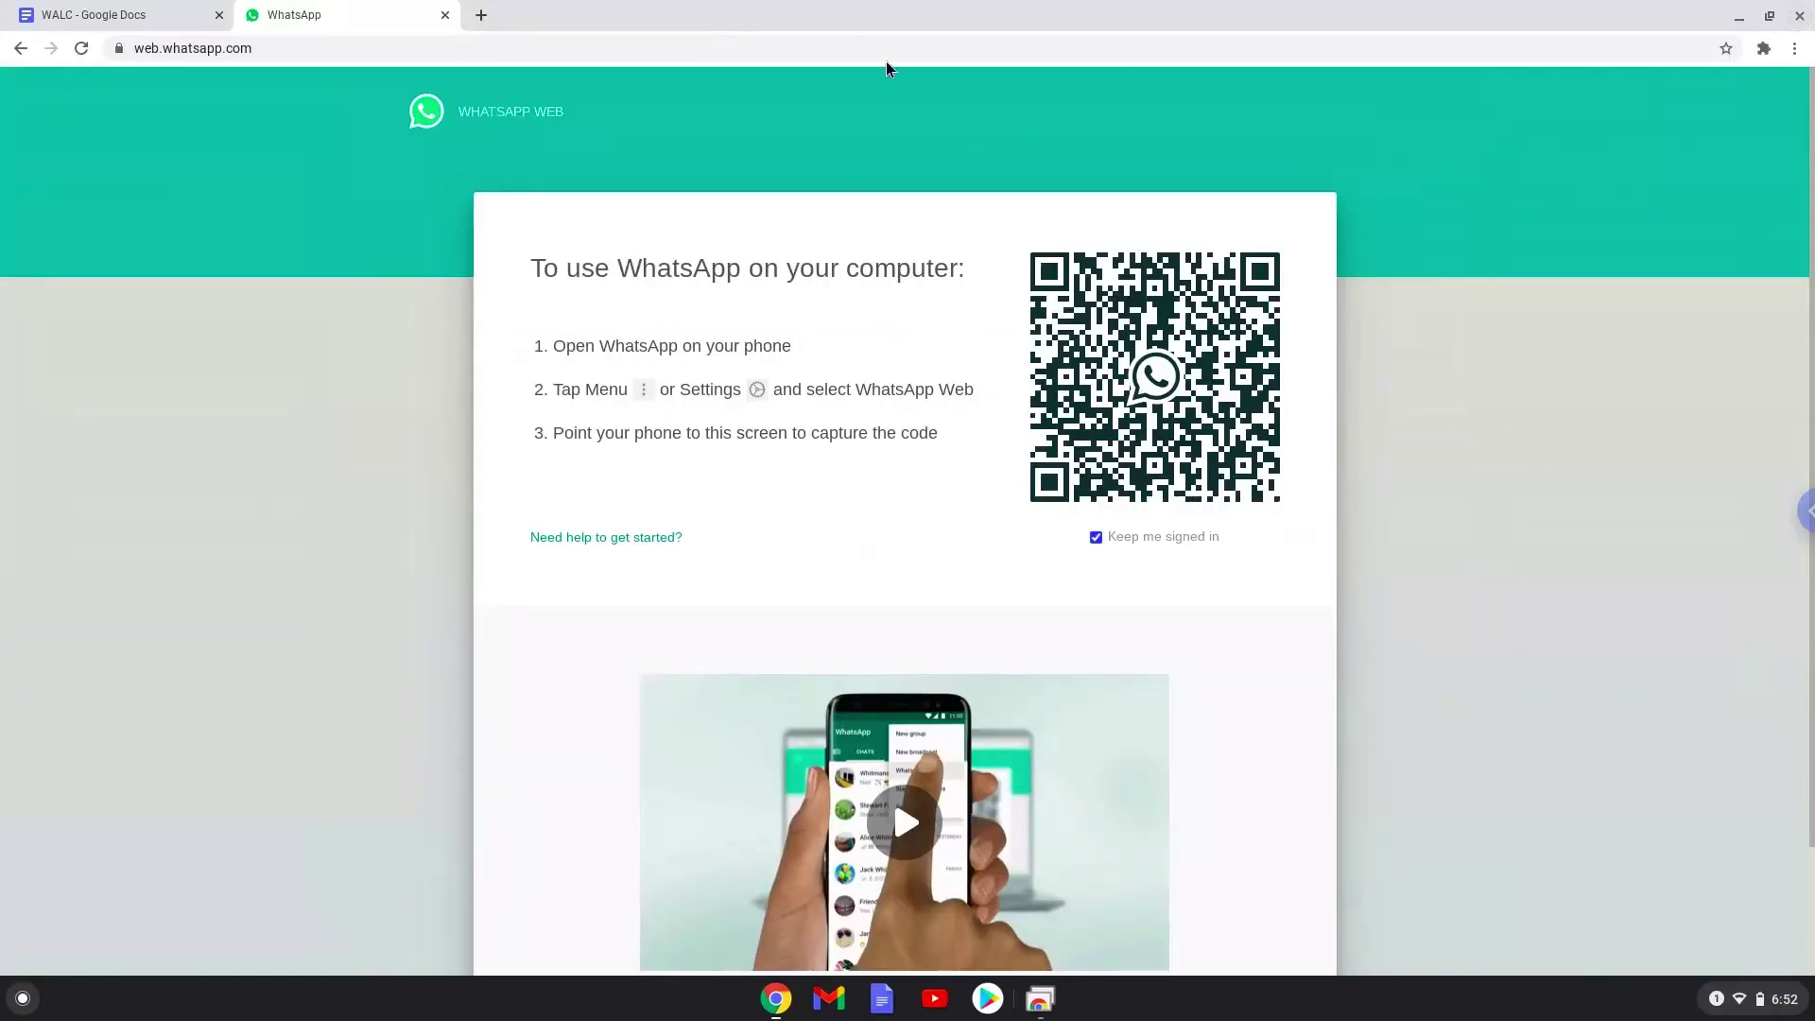
pyautogui.click(446, 15)
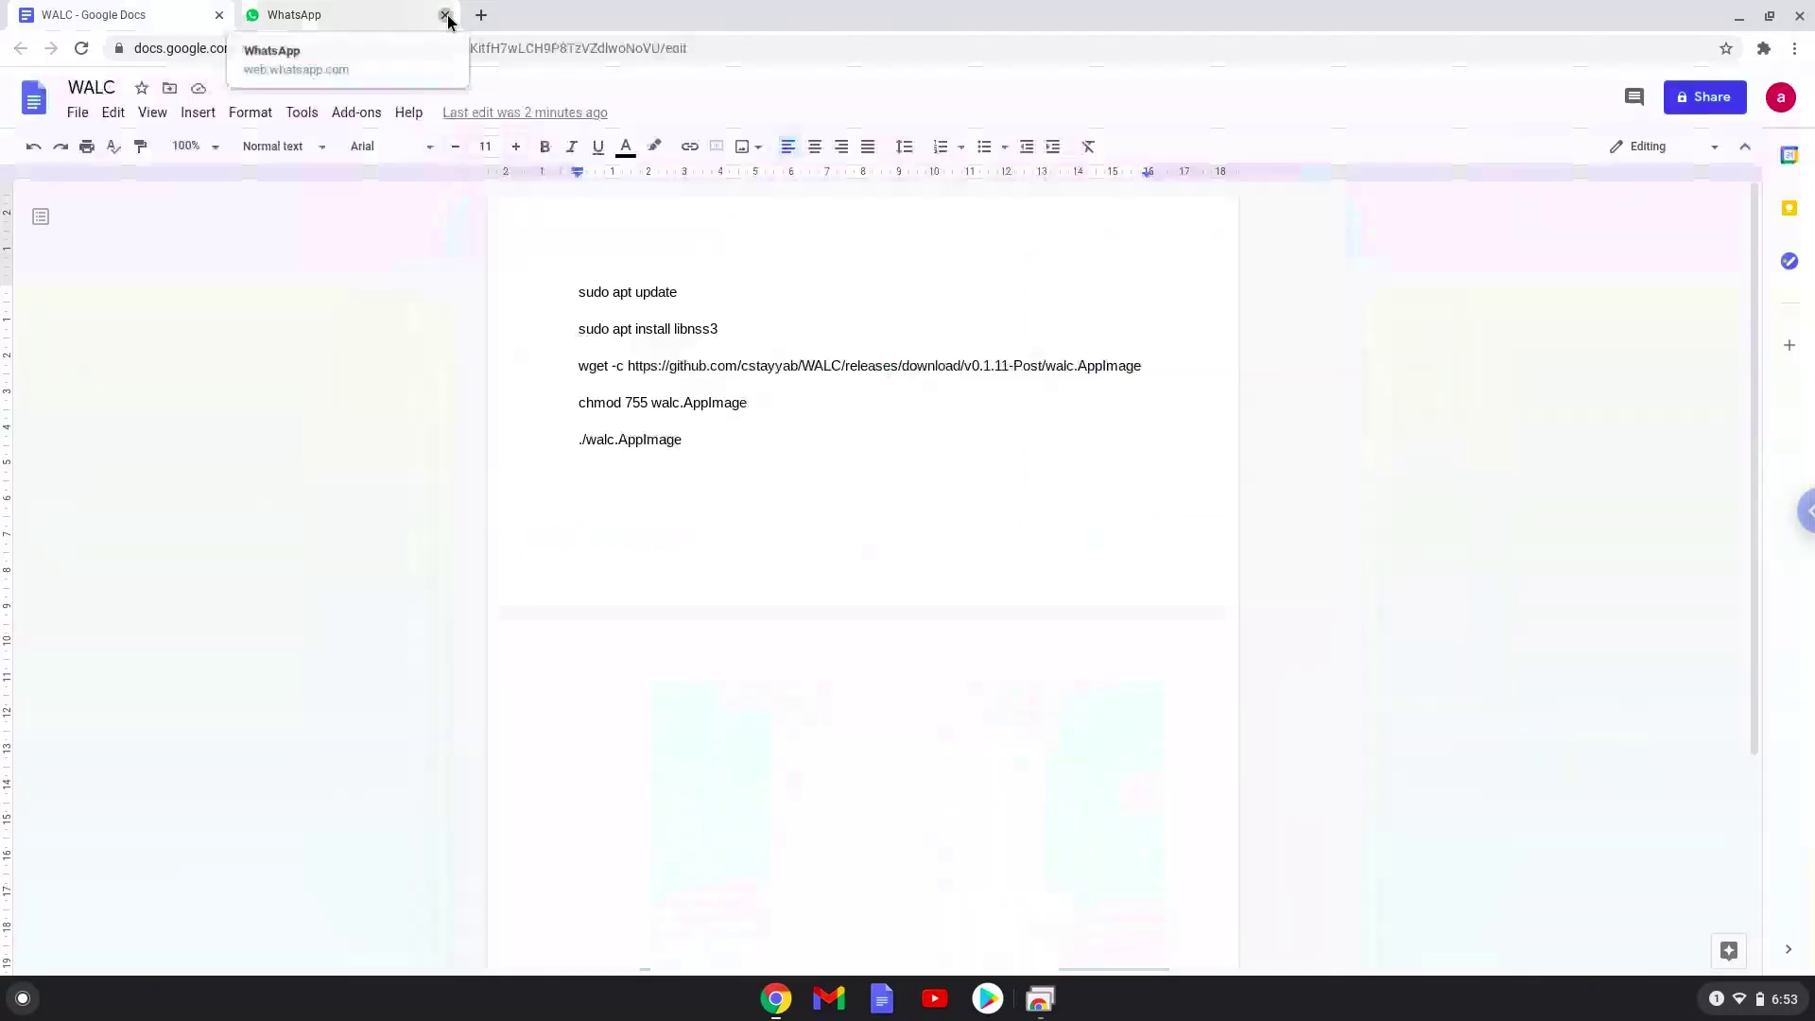
pyautogui.tripleClick(596, 291)
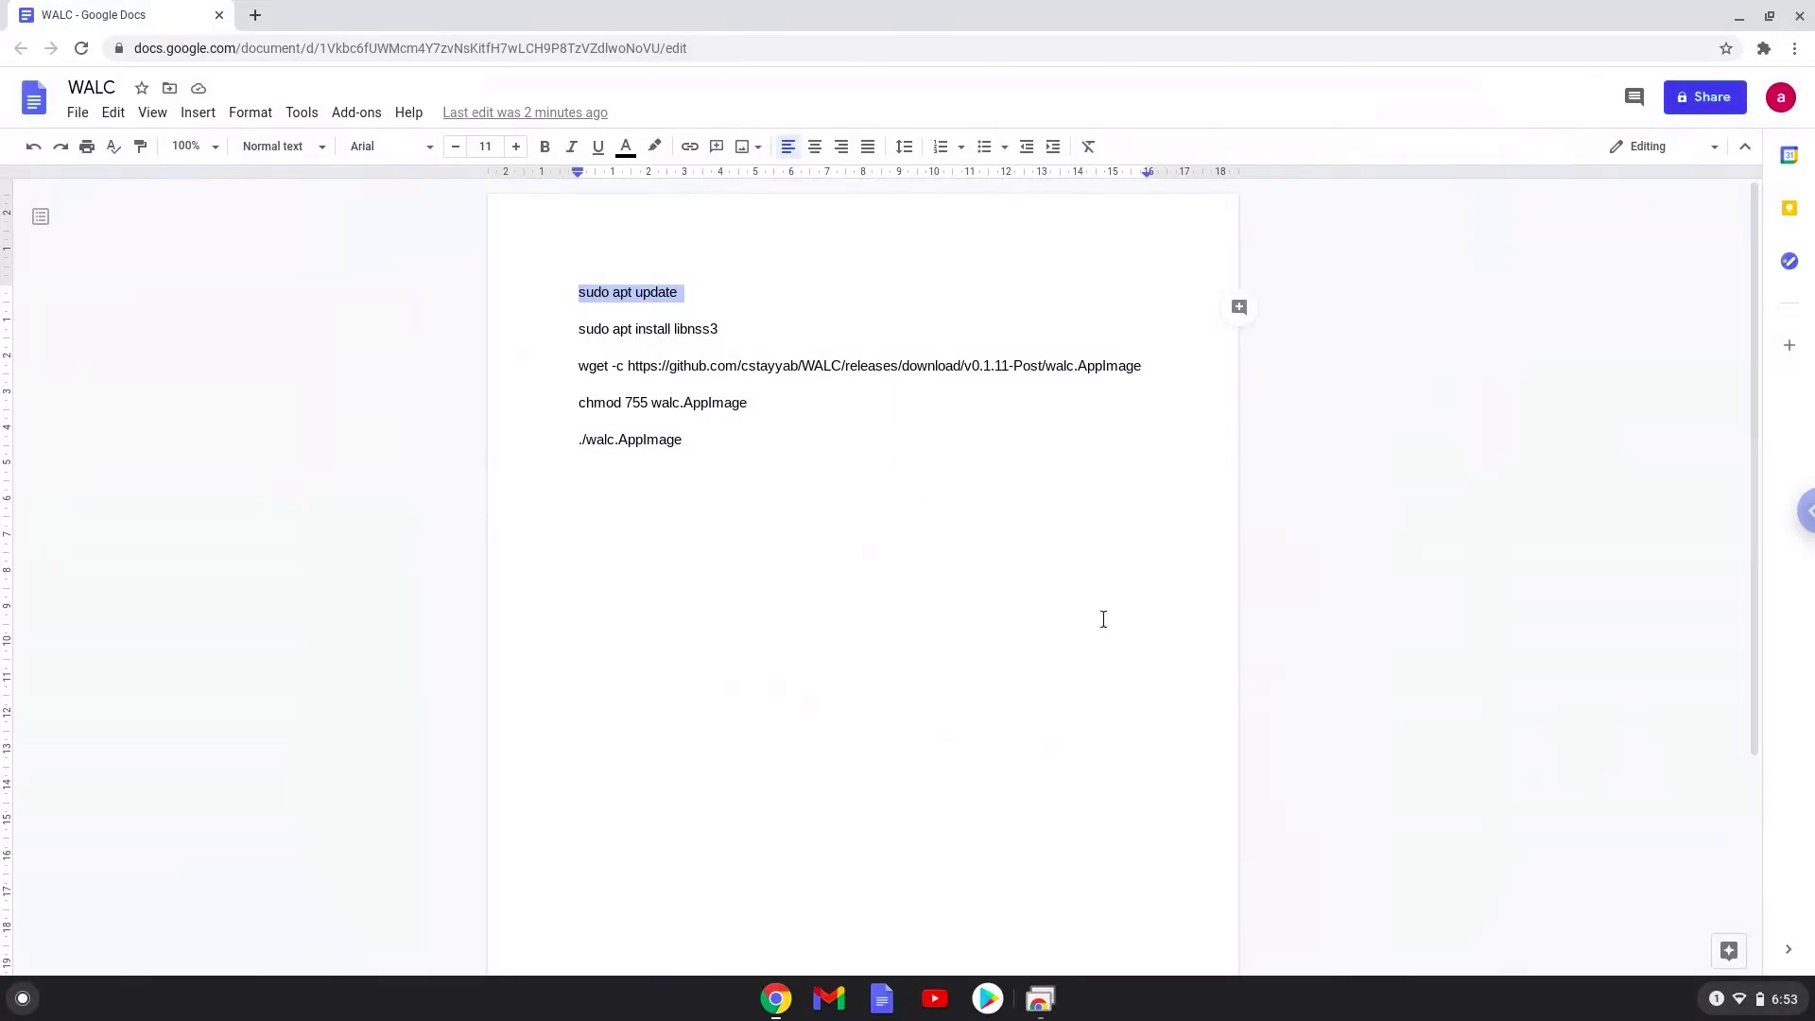
pyautogui.click(1738, 1001)
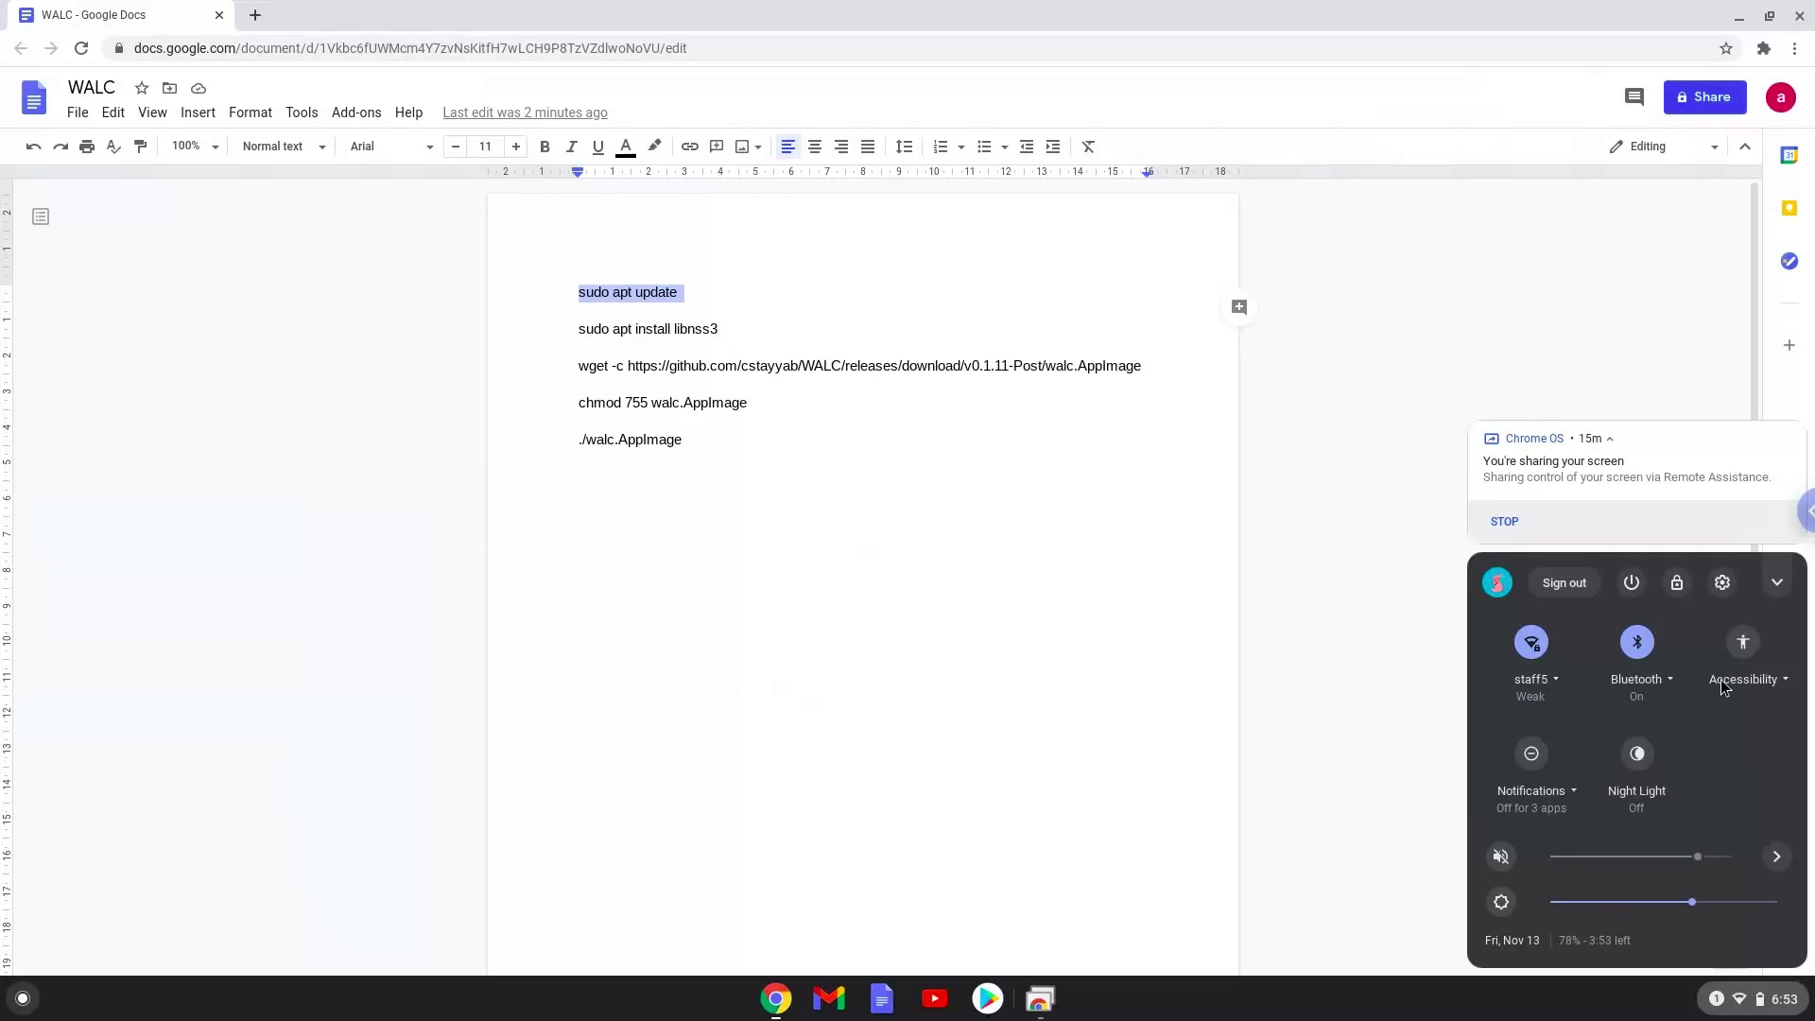
pyautogui.click(1721, 585)
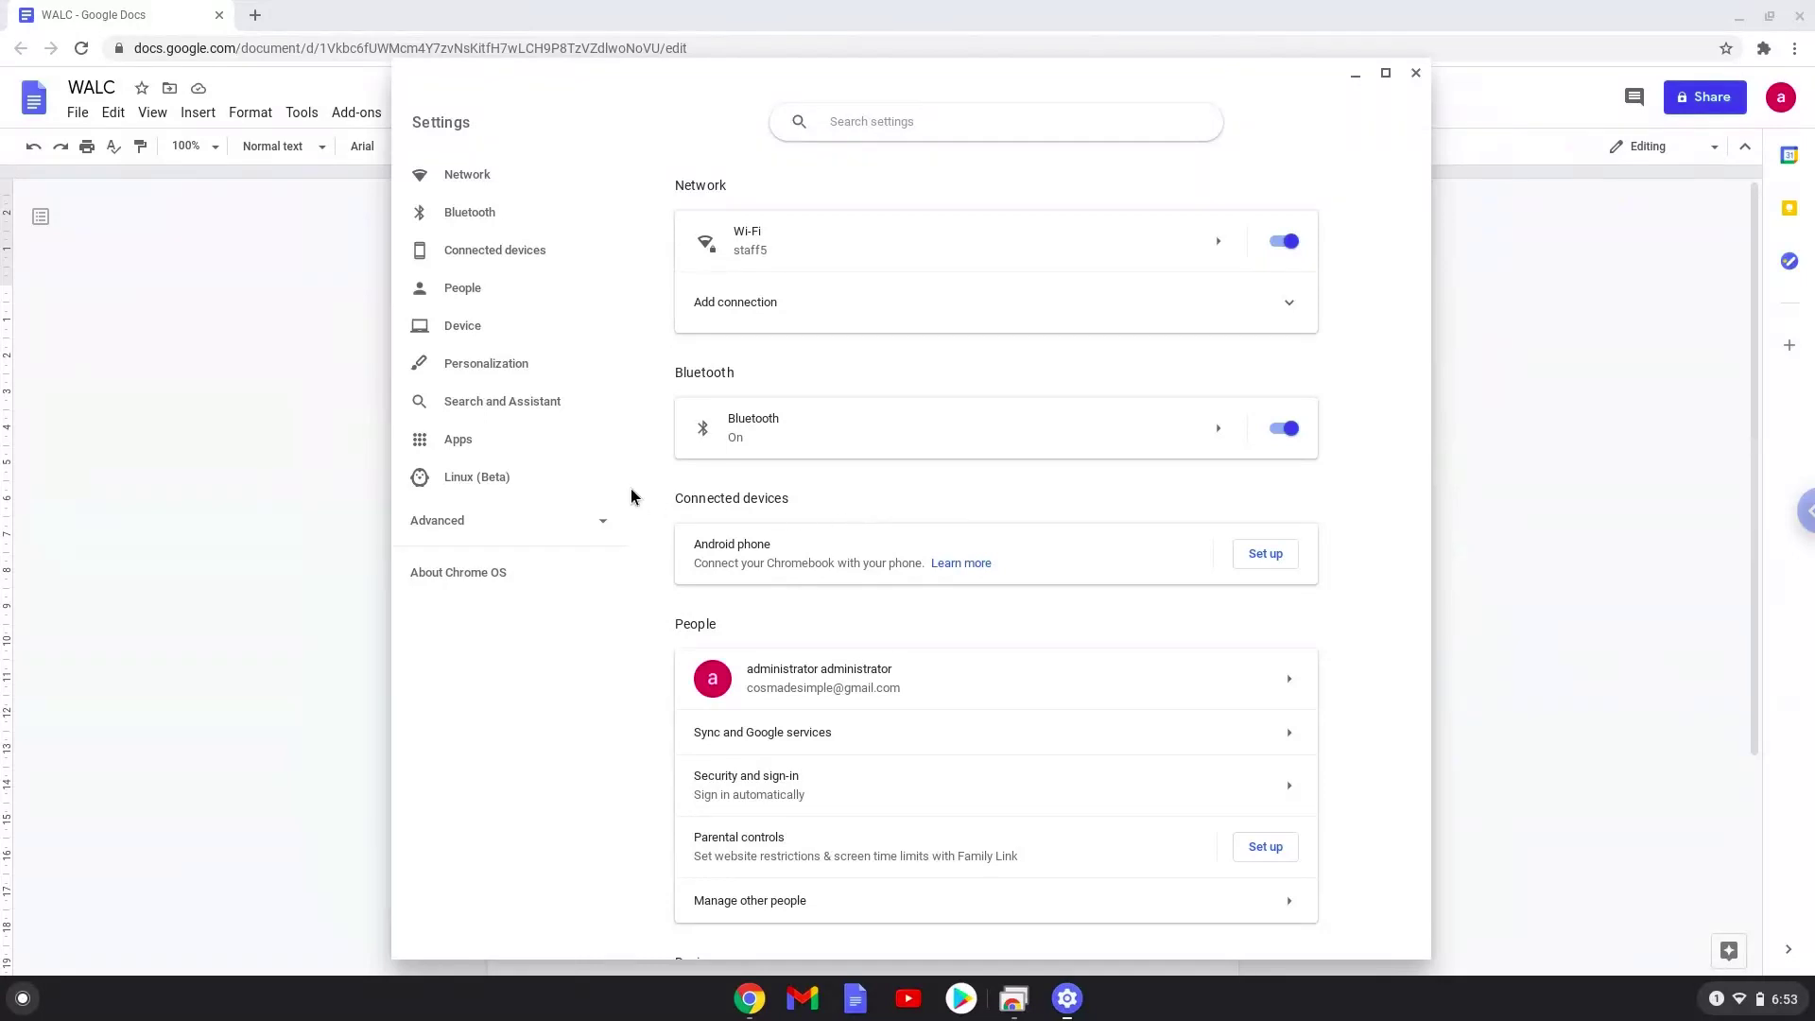
# - Install Linux (Beta) with the recommended disk size and close the terminal it opens
pyautogui.click(531, 486)
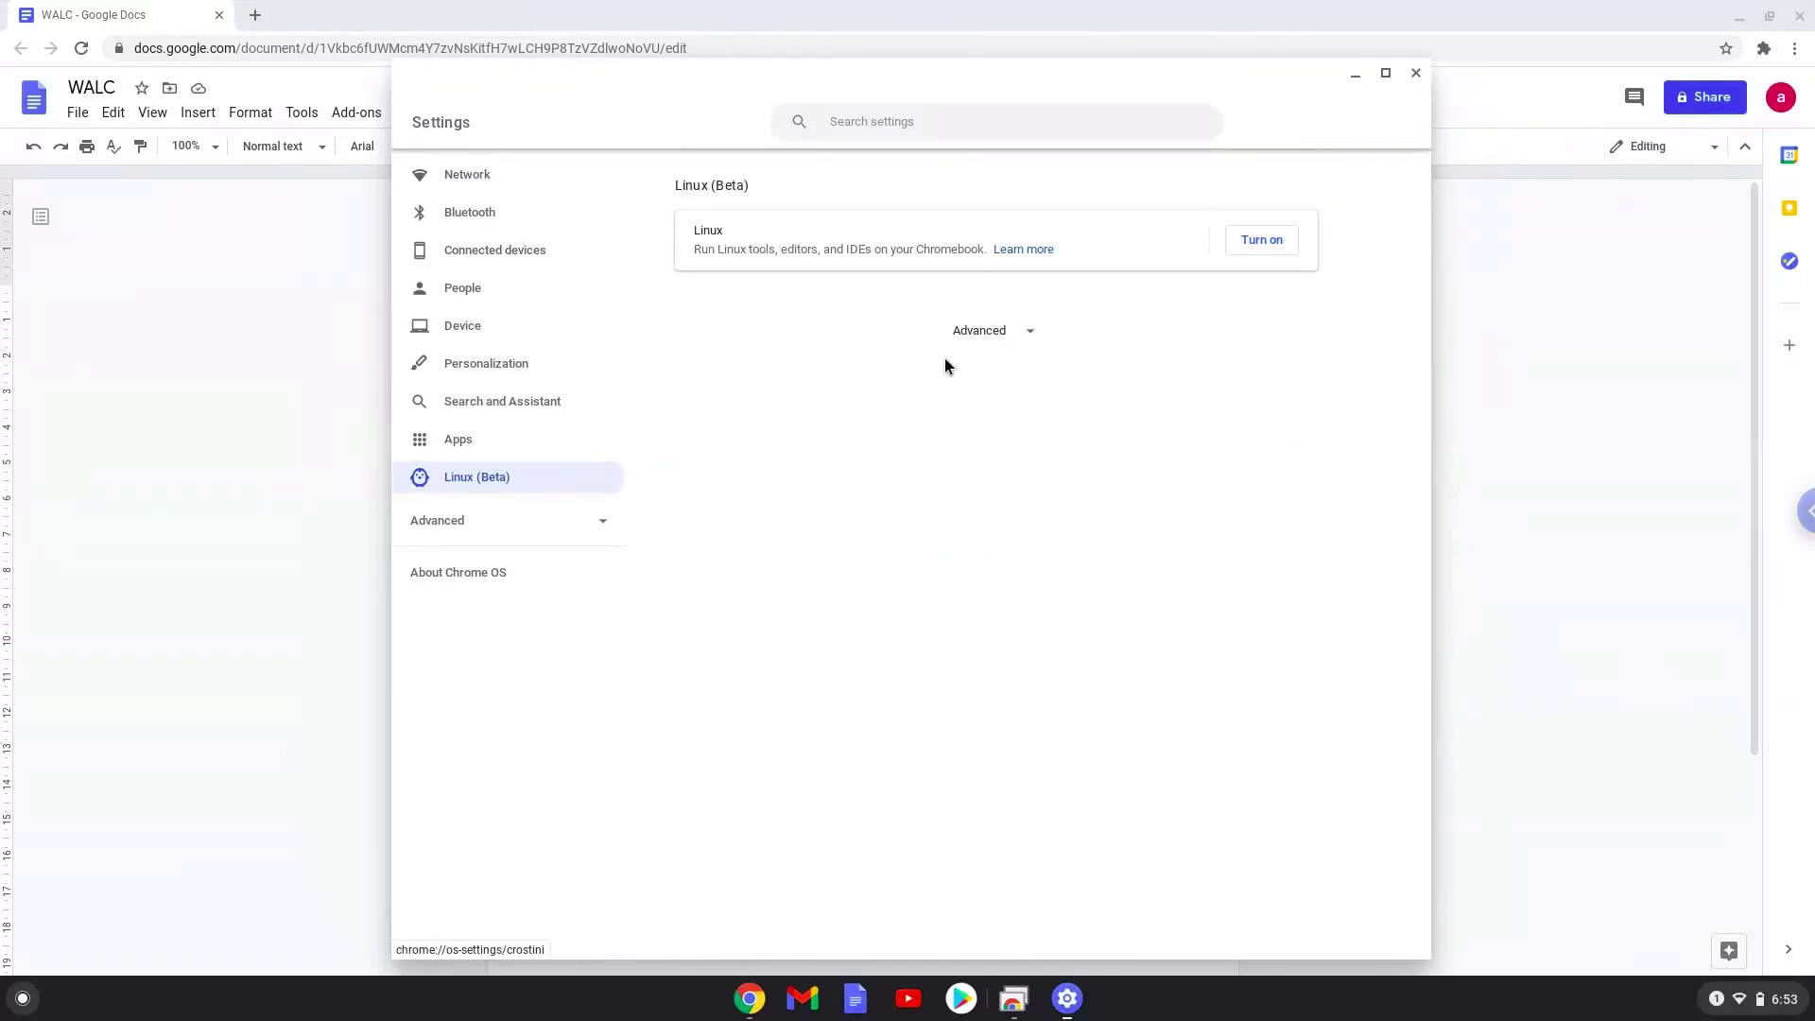
pyautogui.click(1257, 242)
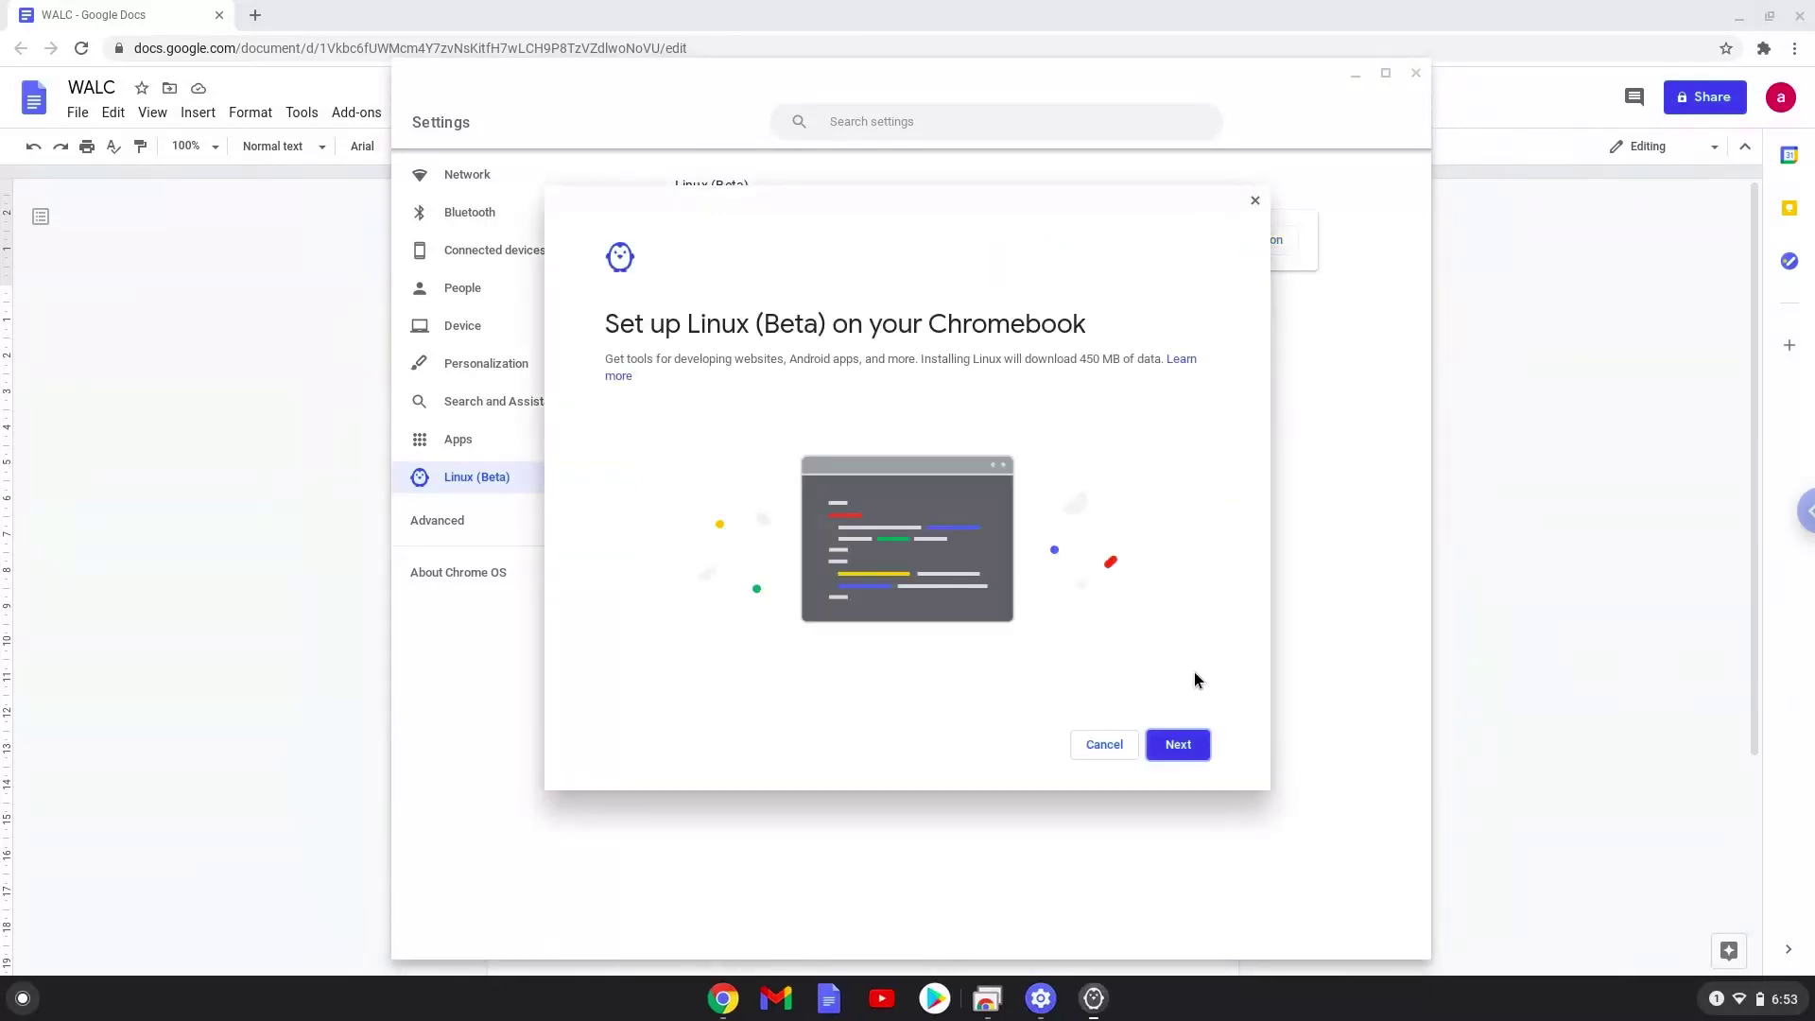
pyautogui.click(1186, 743)
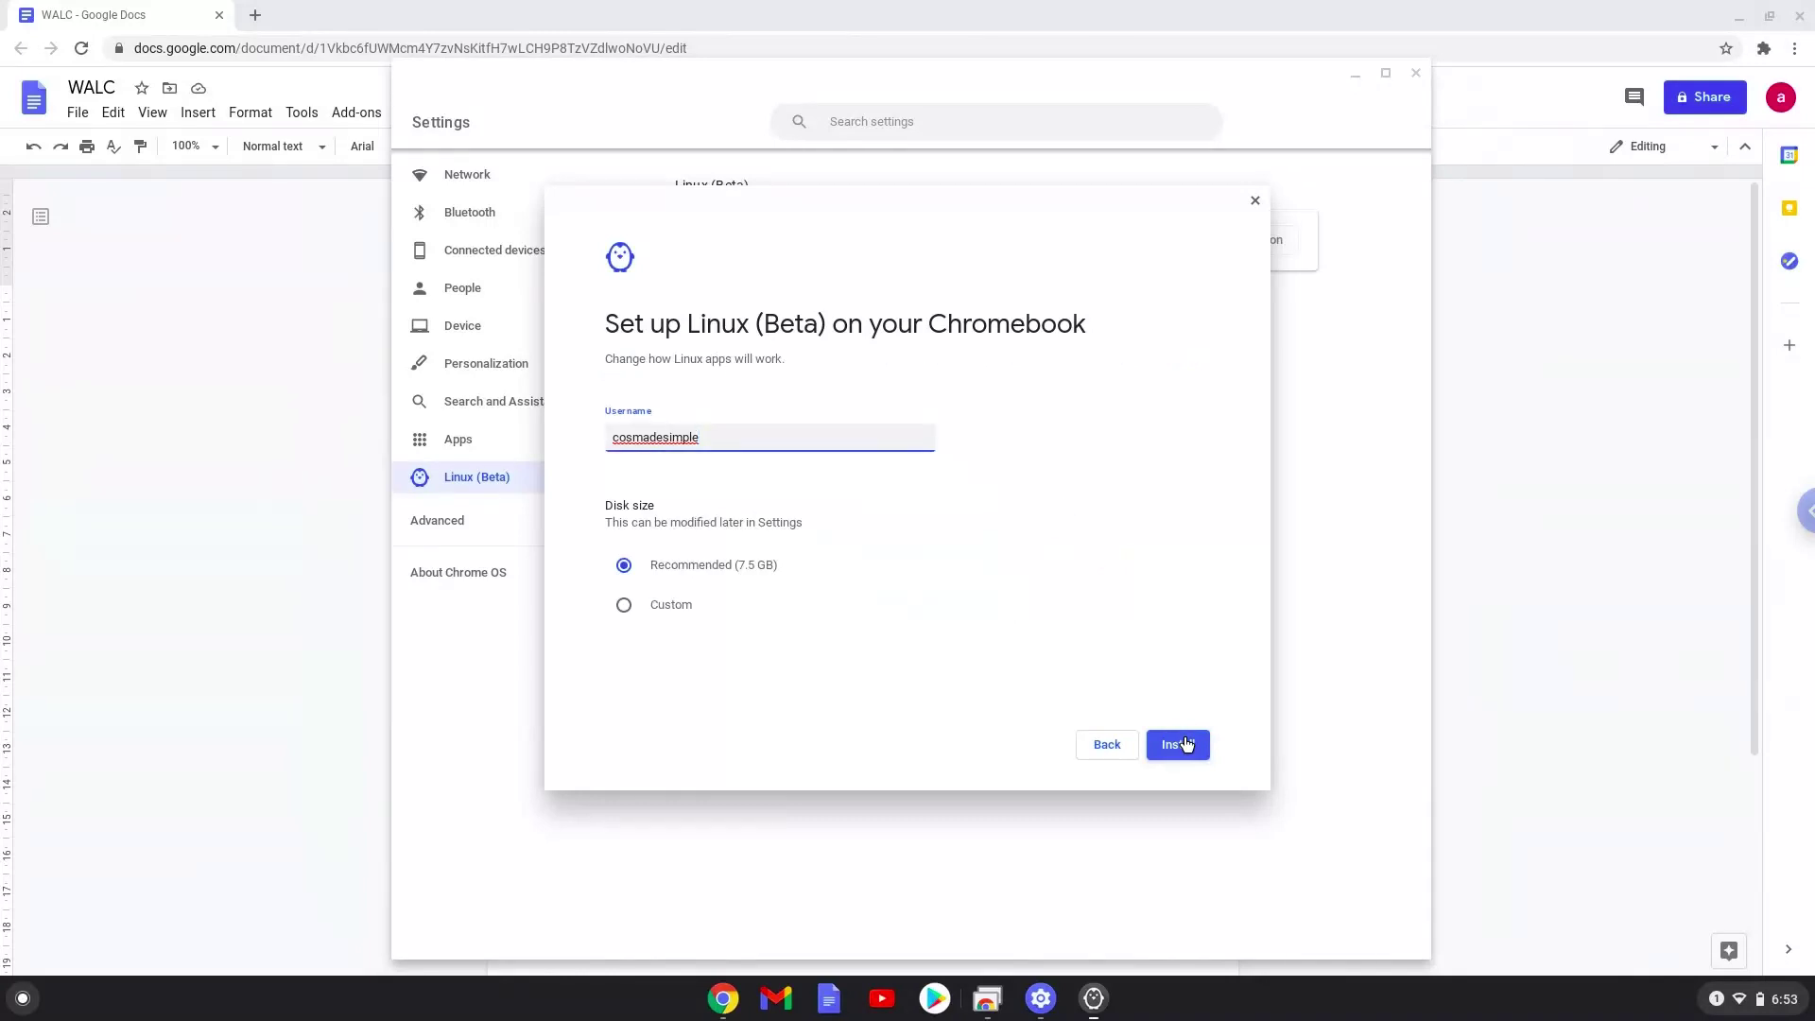
pyautogui.click(1185, 743)
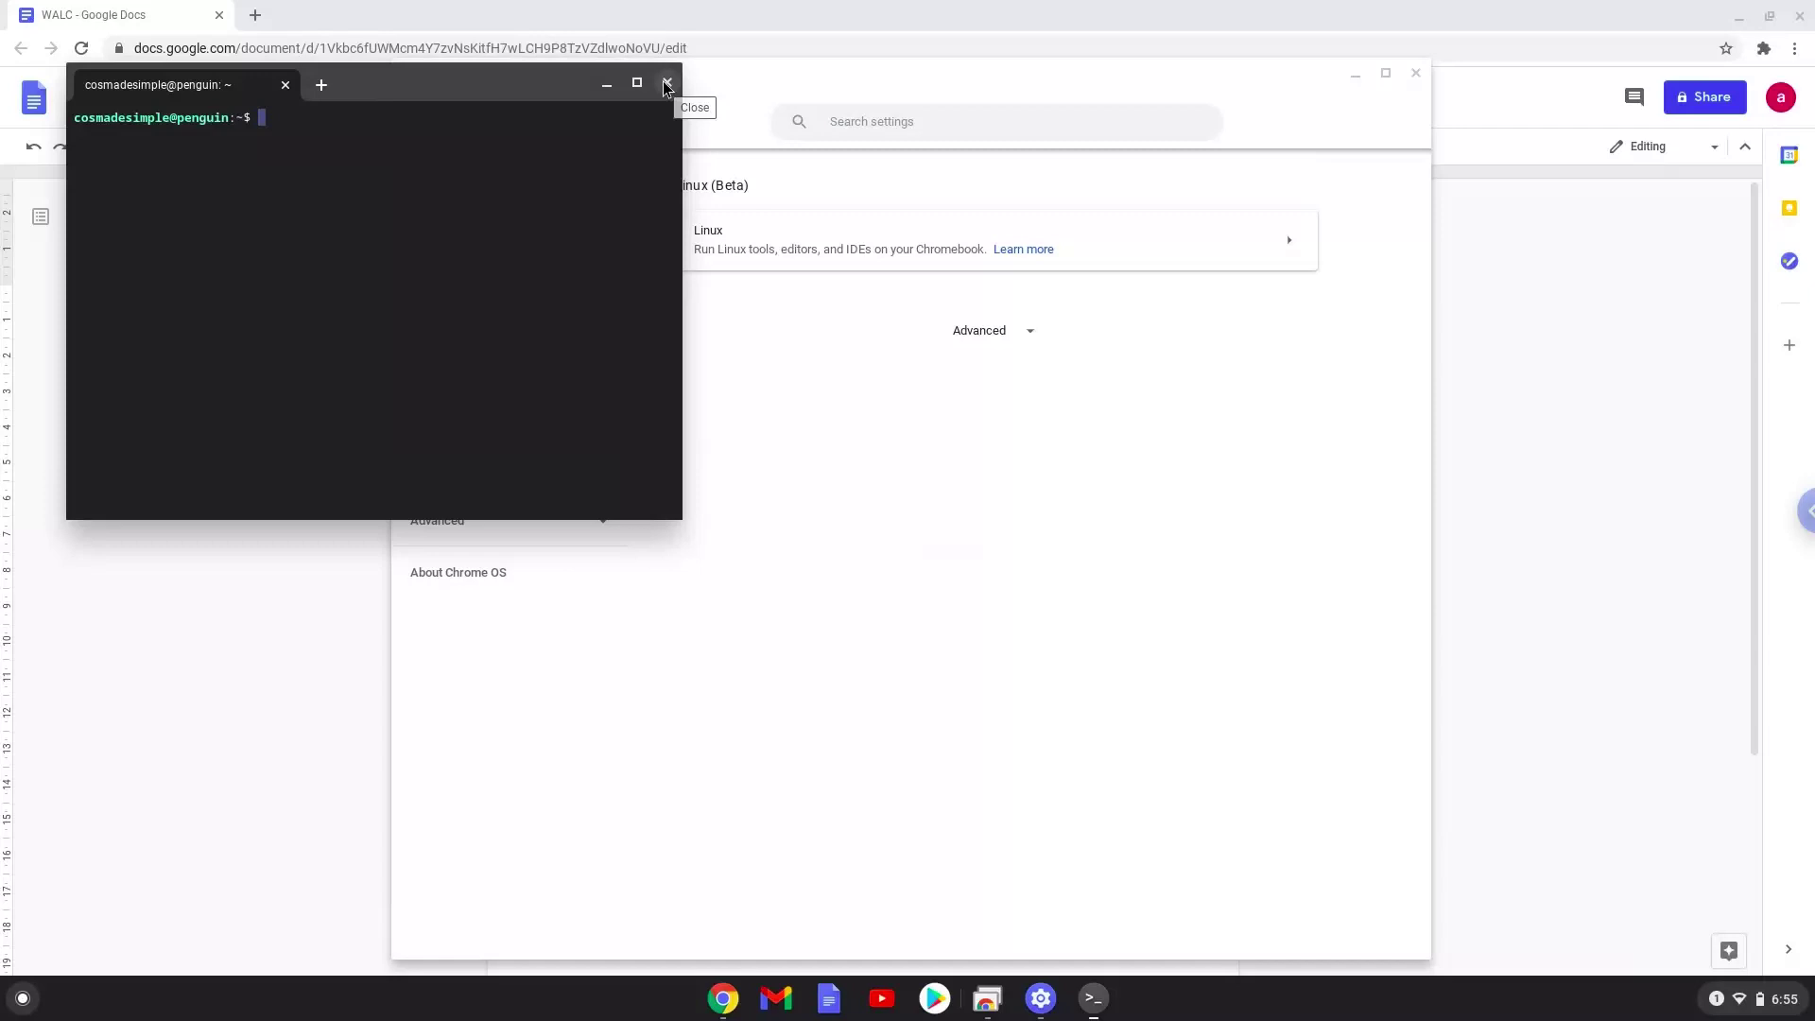
pyautogui.click(667, 87)
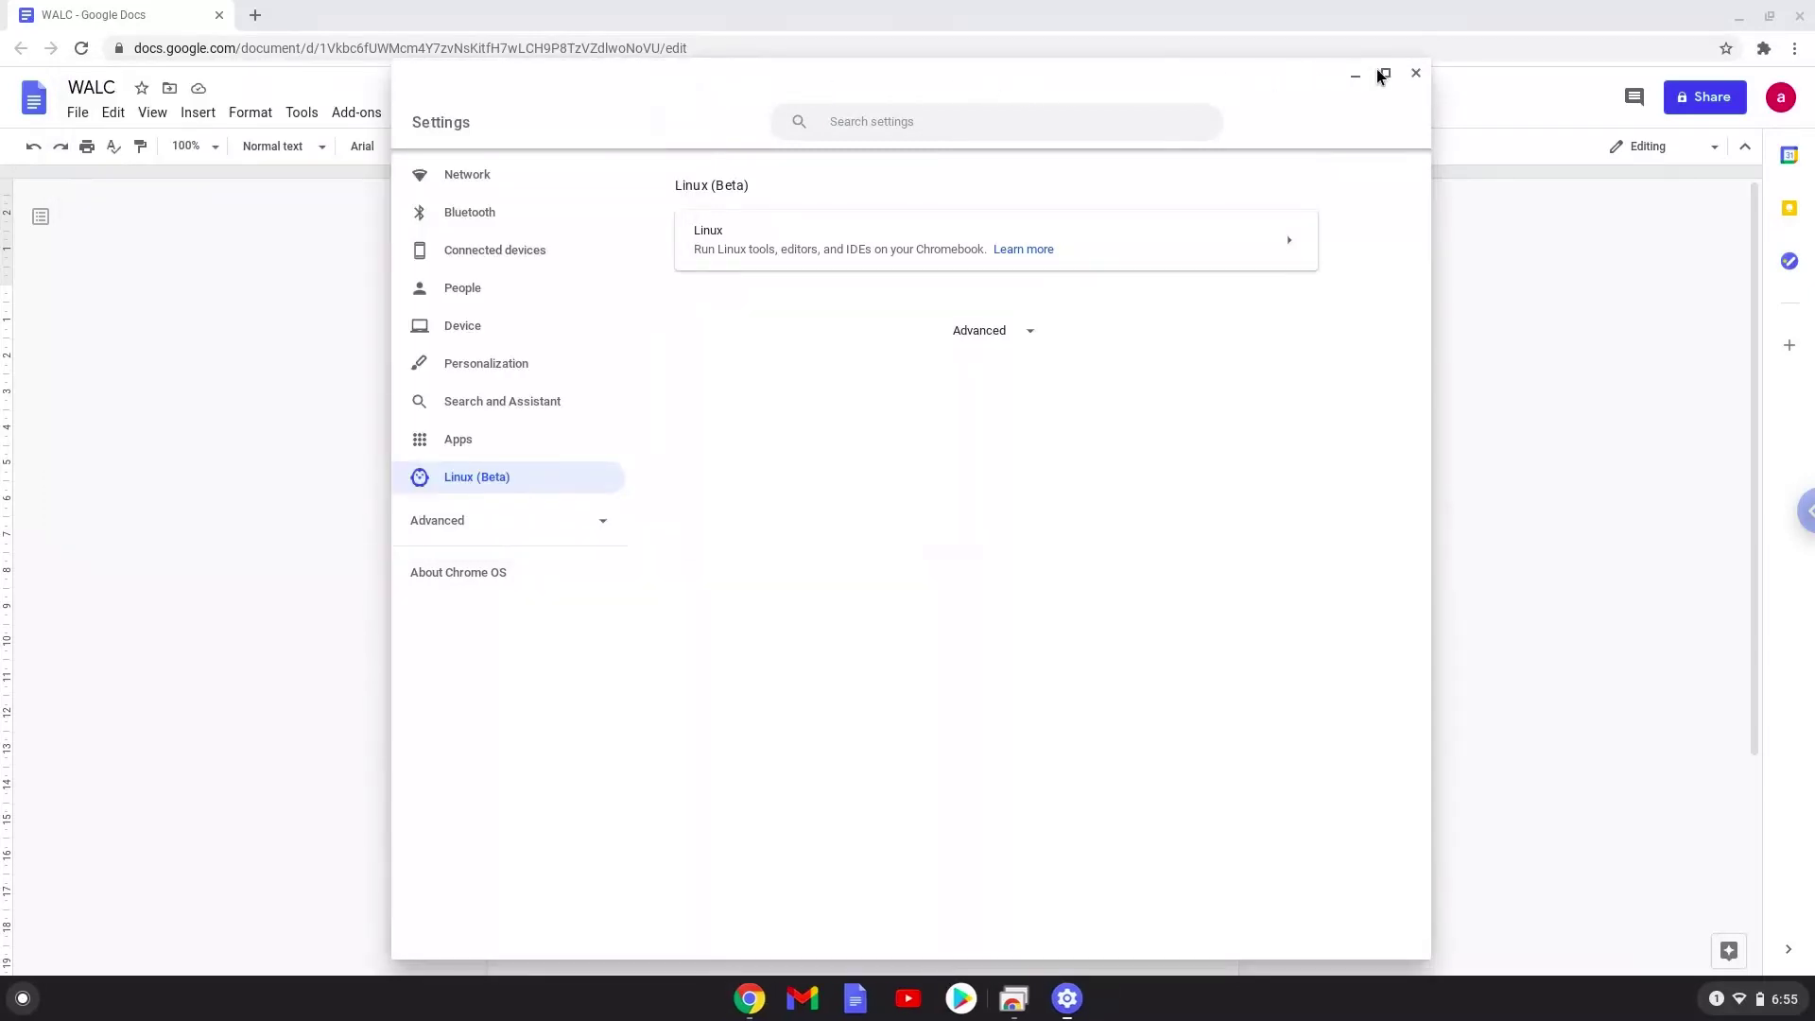
# - Close Settings, copy the 'sudo apt update' line, and launch Terminal to run it
pyautogui.click(1413, 75)
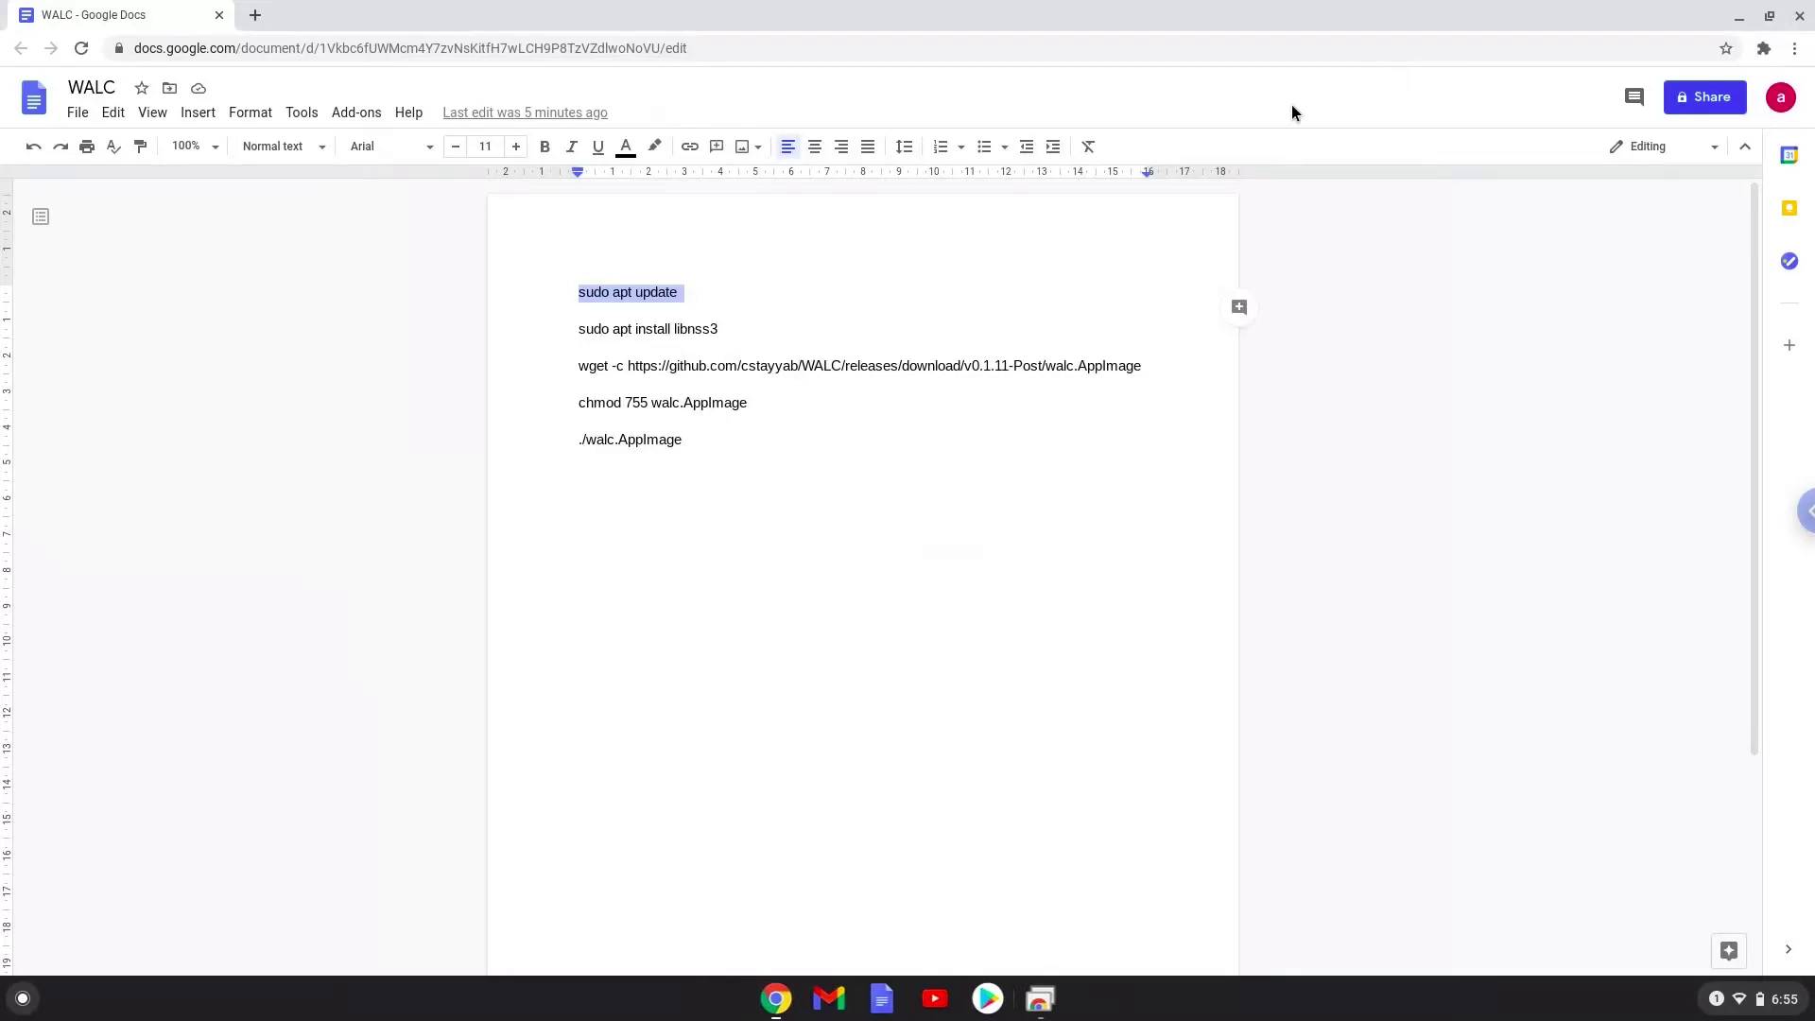
pyautogui.rightClick(654, 290)
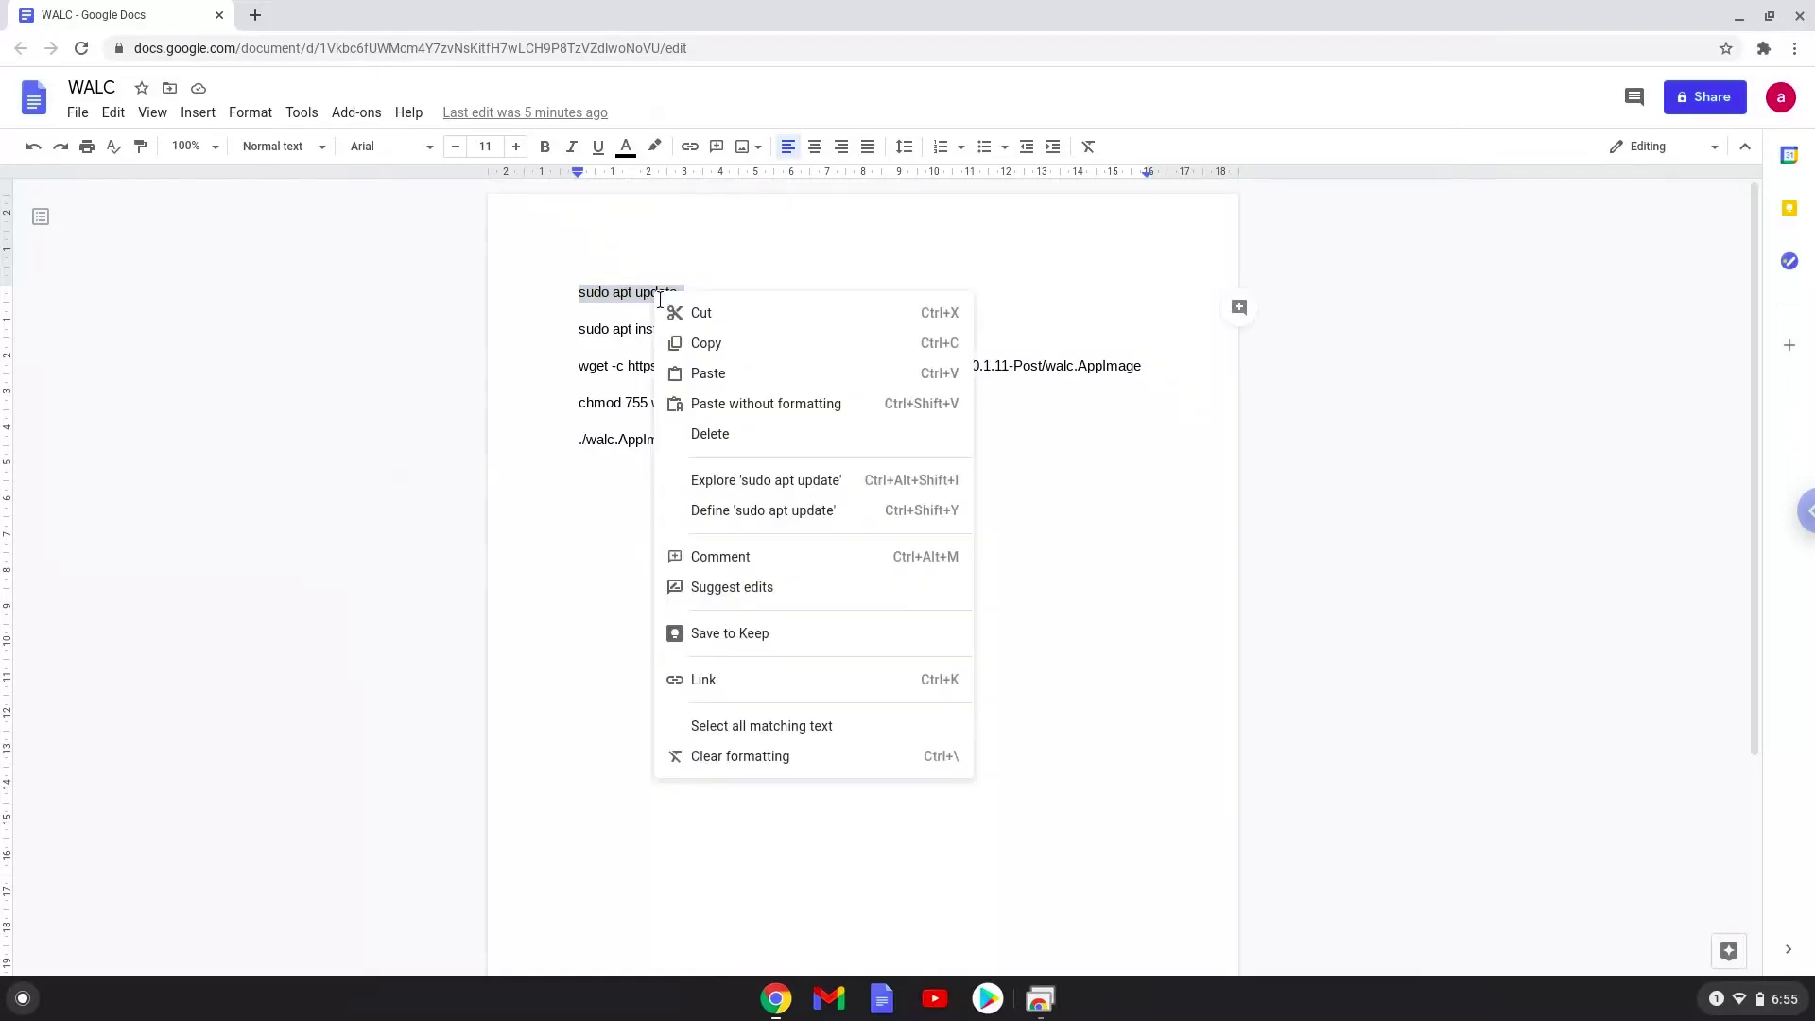
pyautogui.click(694, 338)
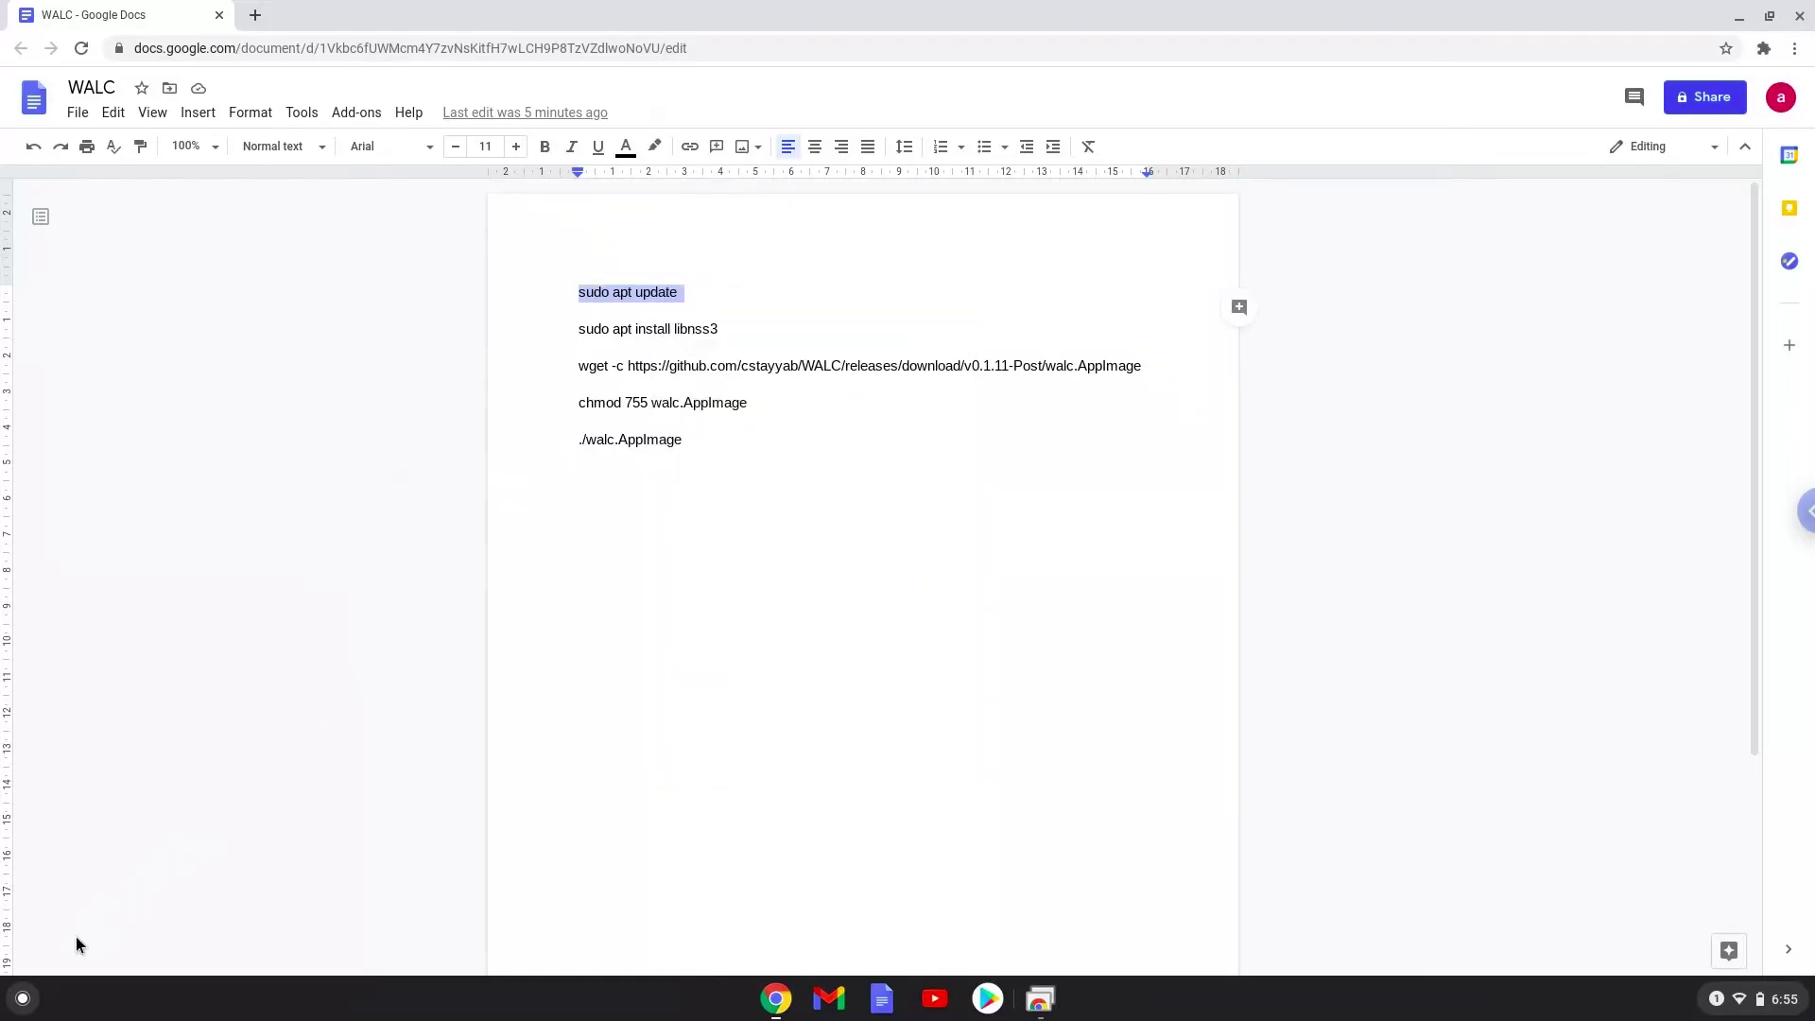
pyautogui.click(22, 999)
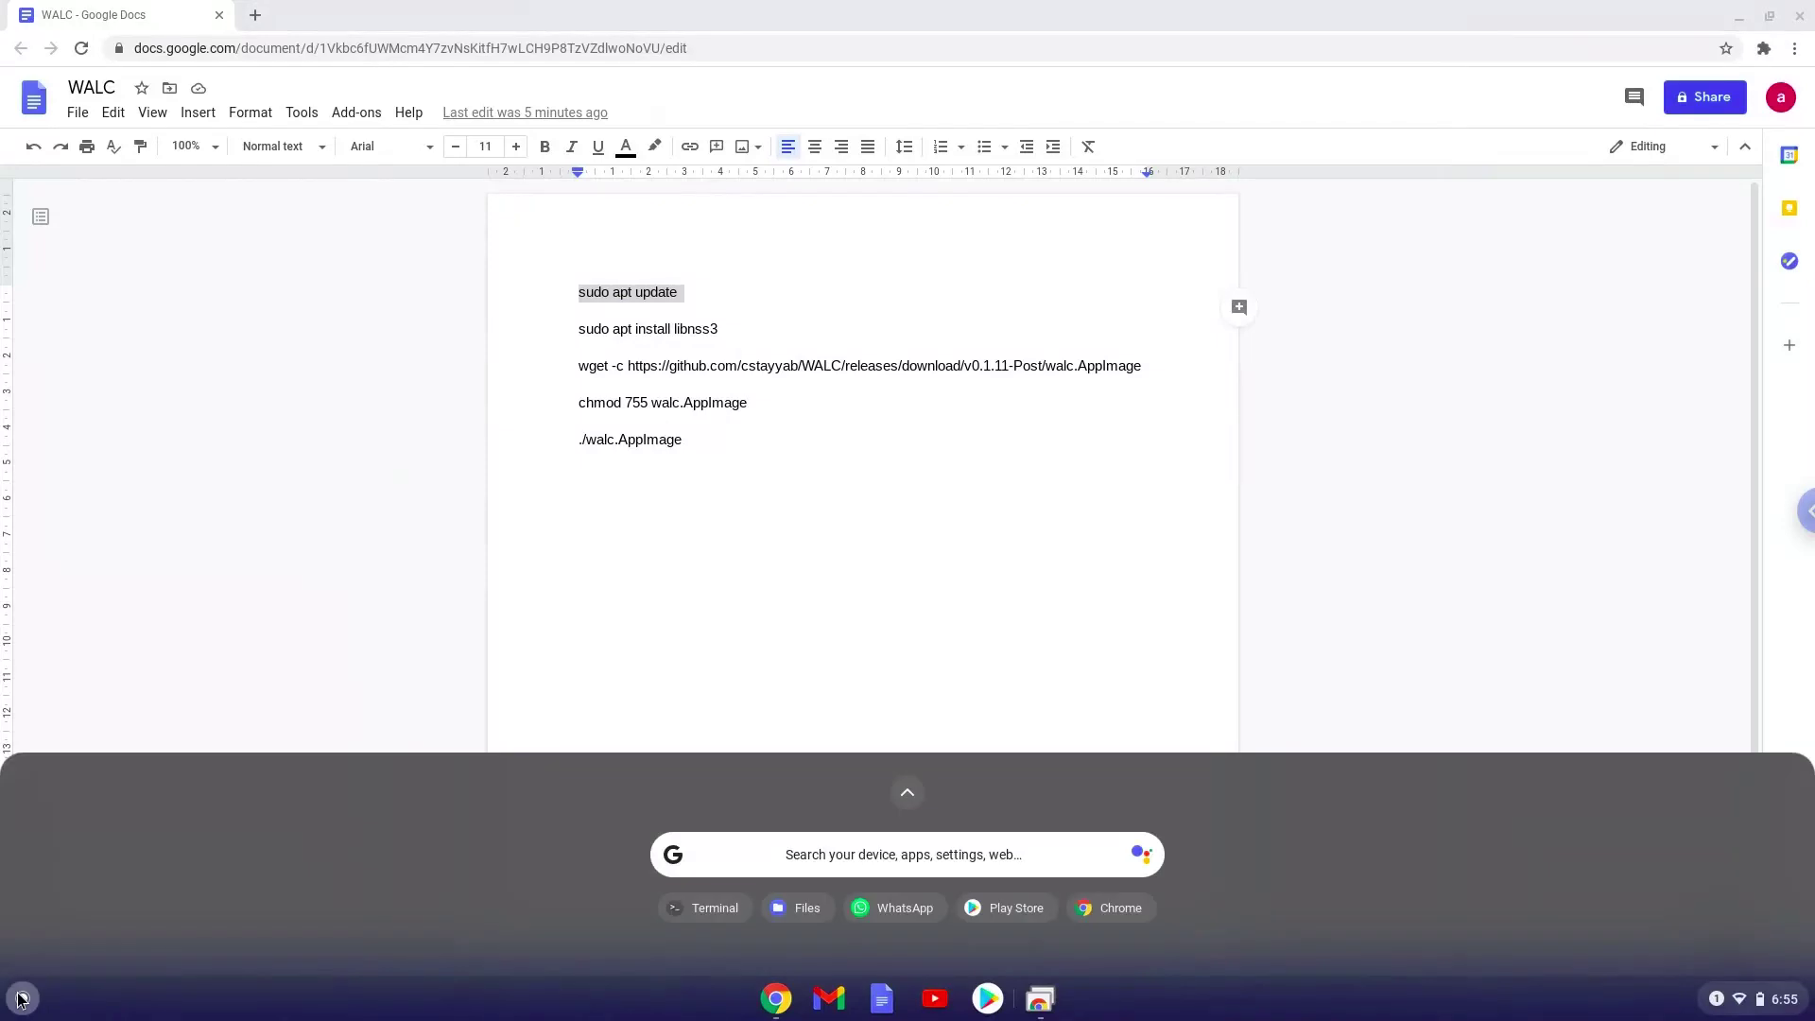
pyautogui.write('ter')
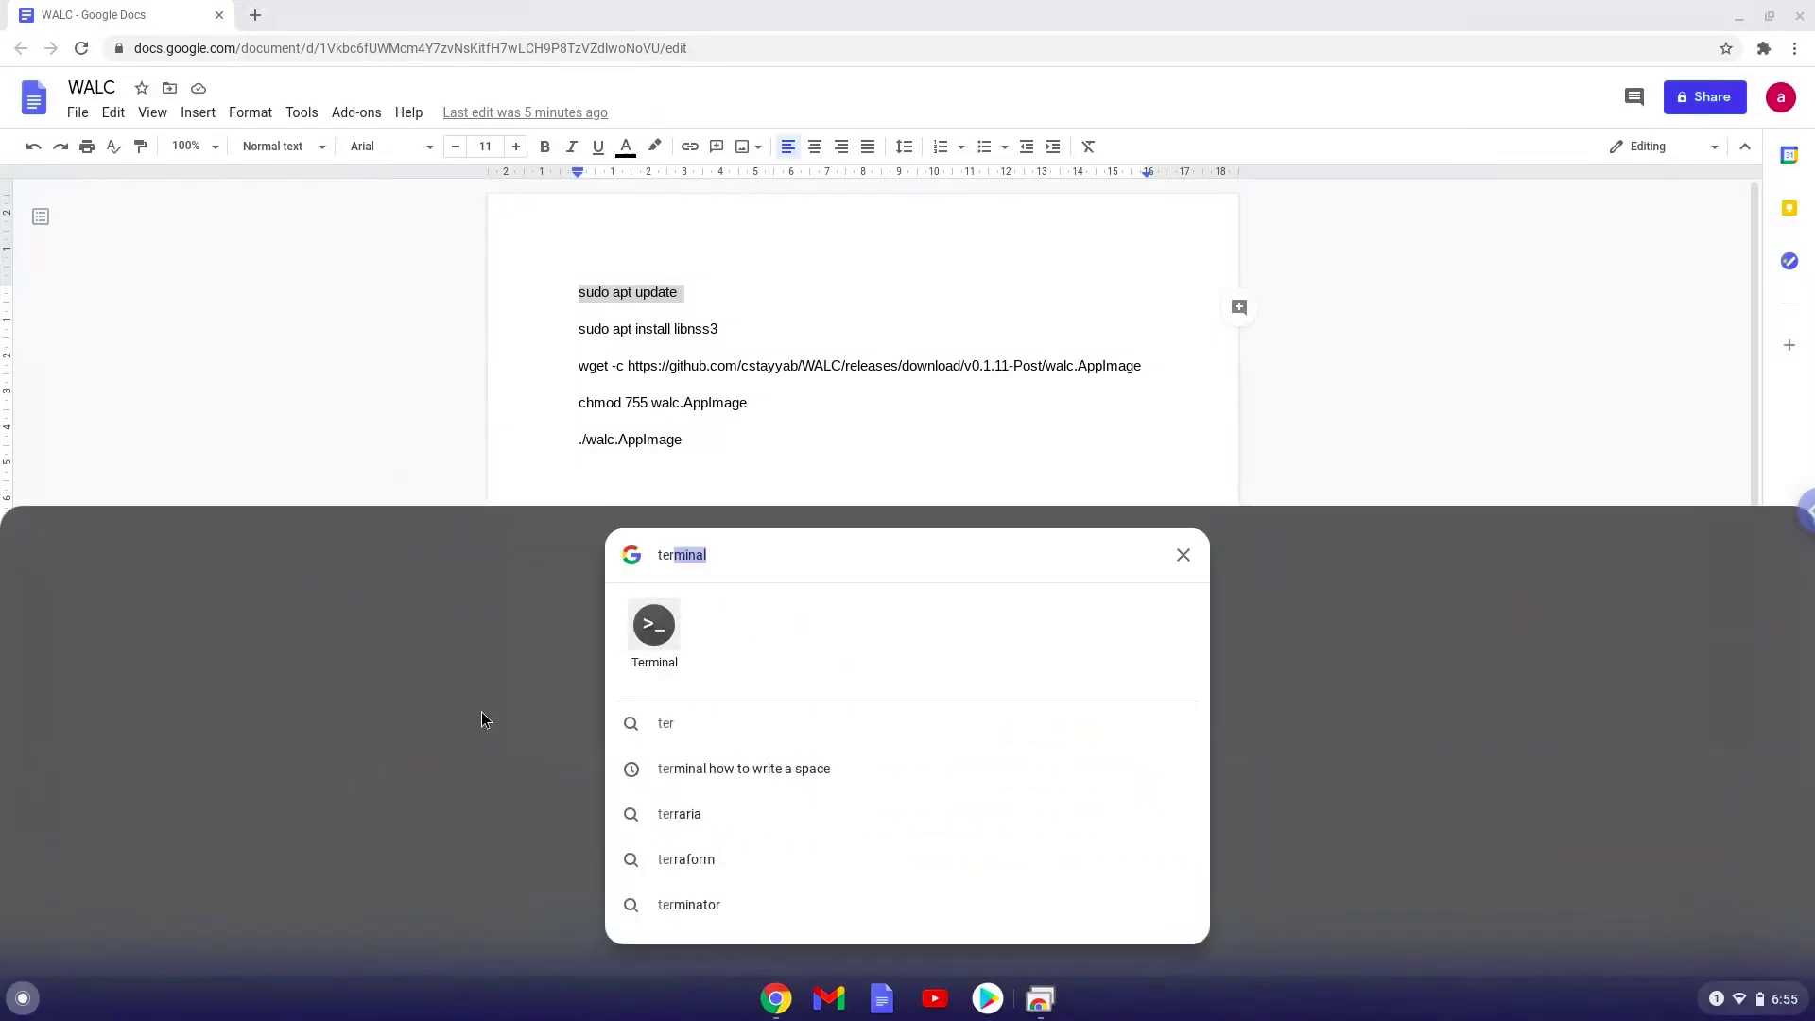
pyautogui.click(652, 630)
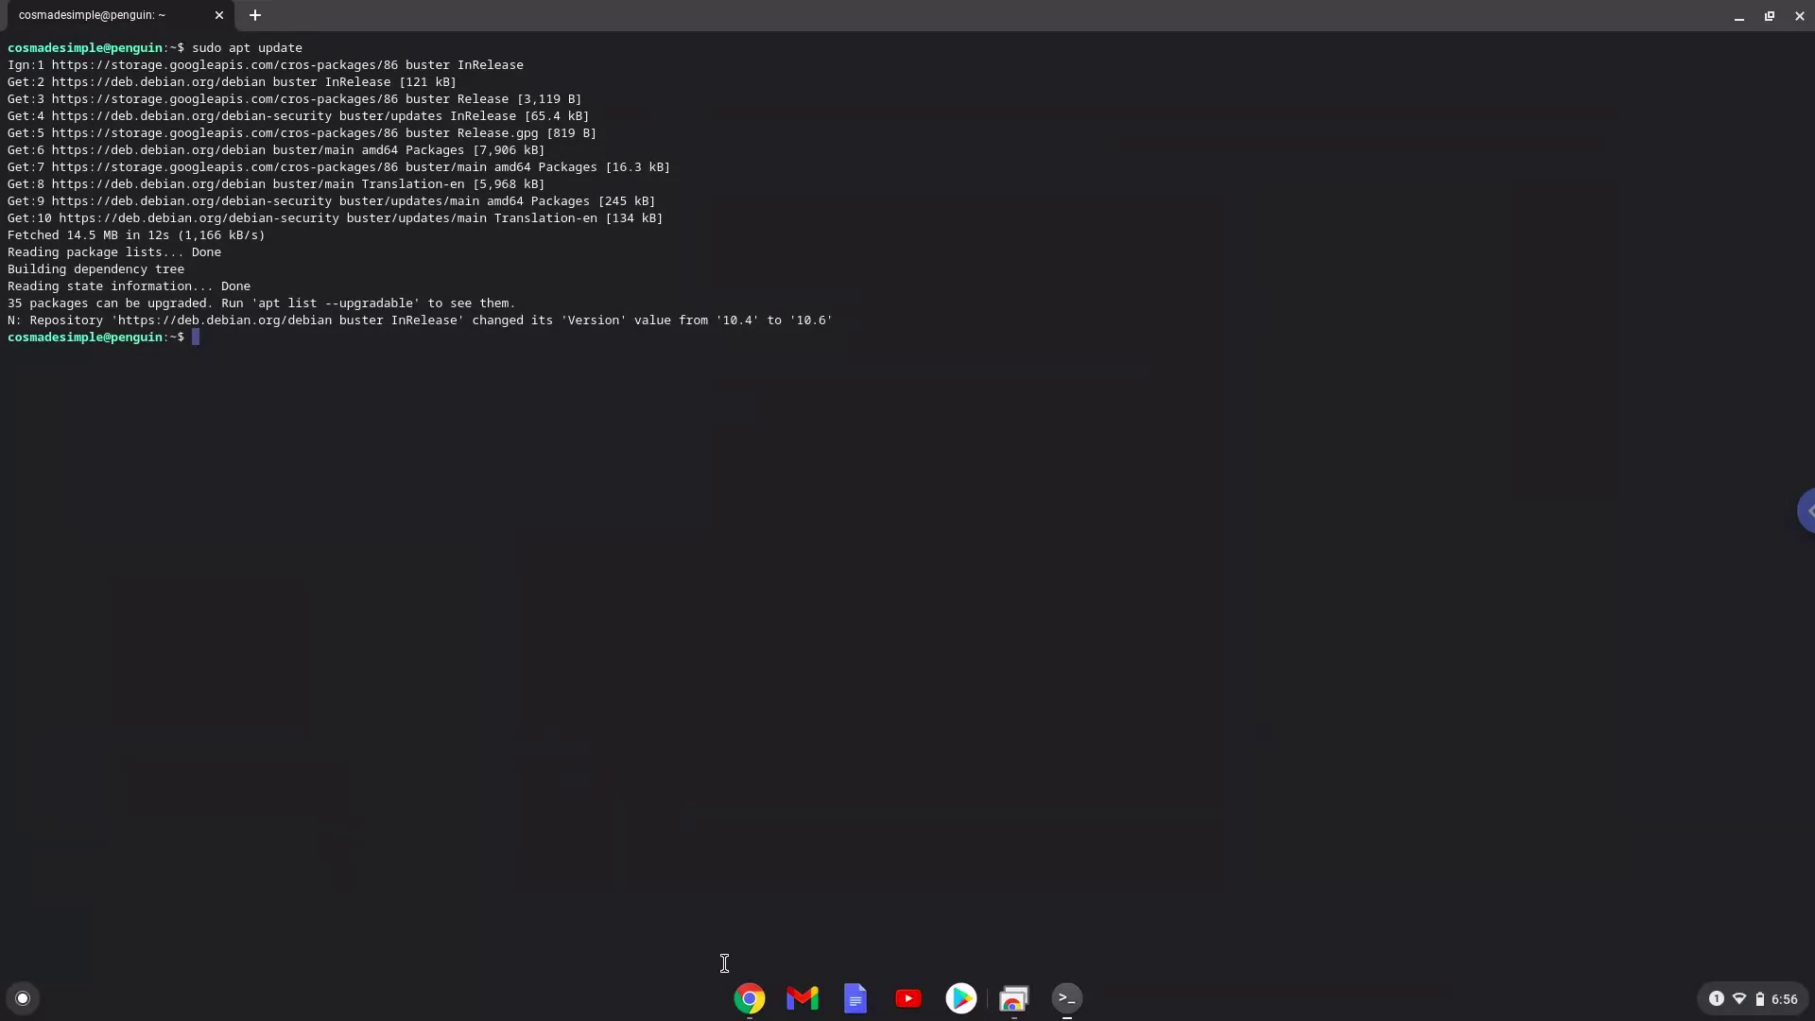
# - Copy 'sudo apt install libnss3' from the notes, run it in Terminal, and confirm
pyautogui.click(748, 998)
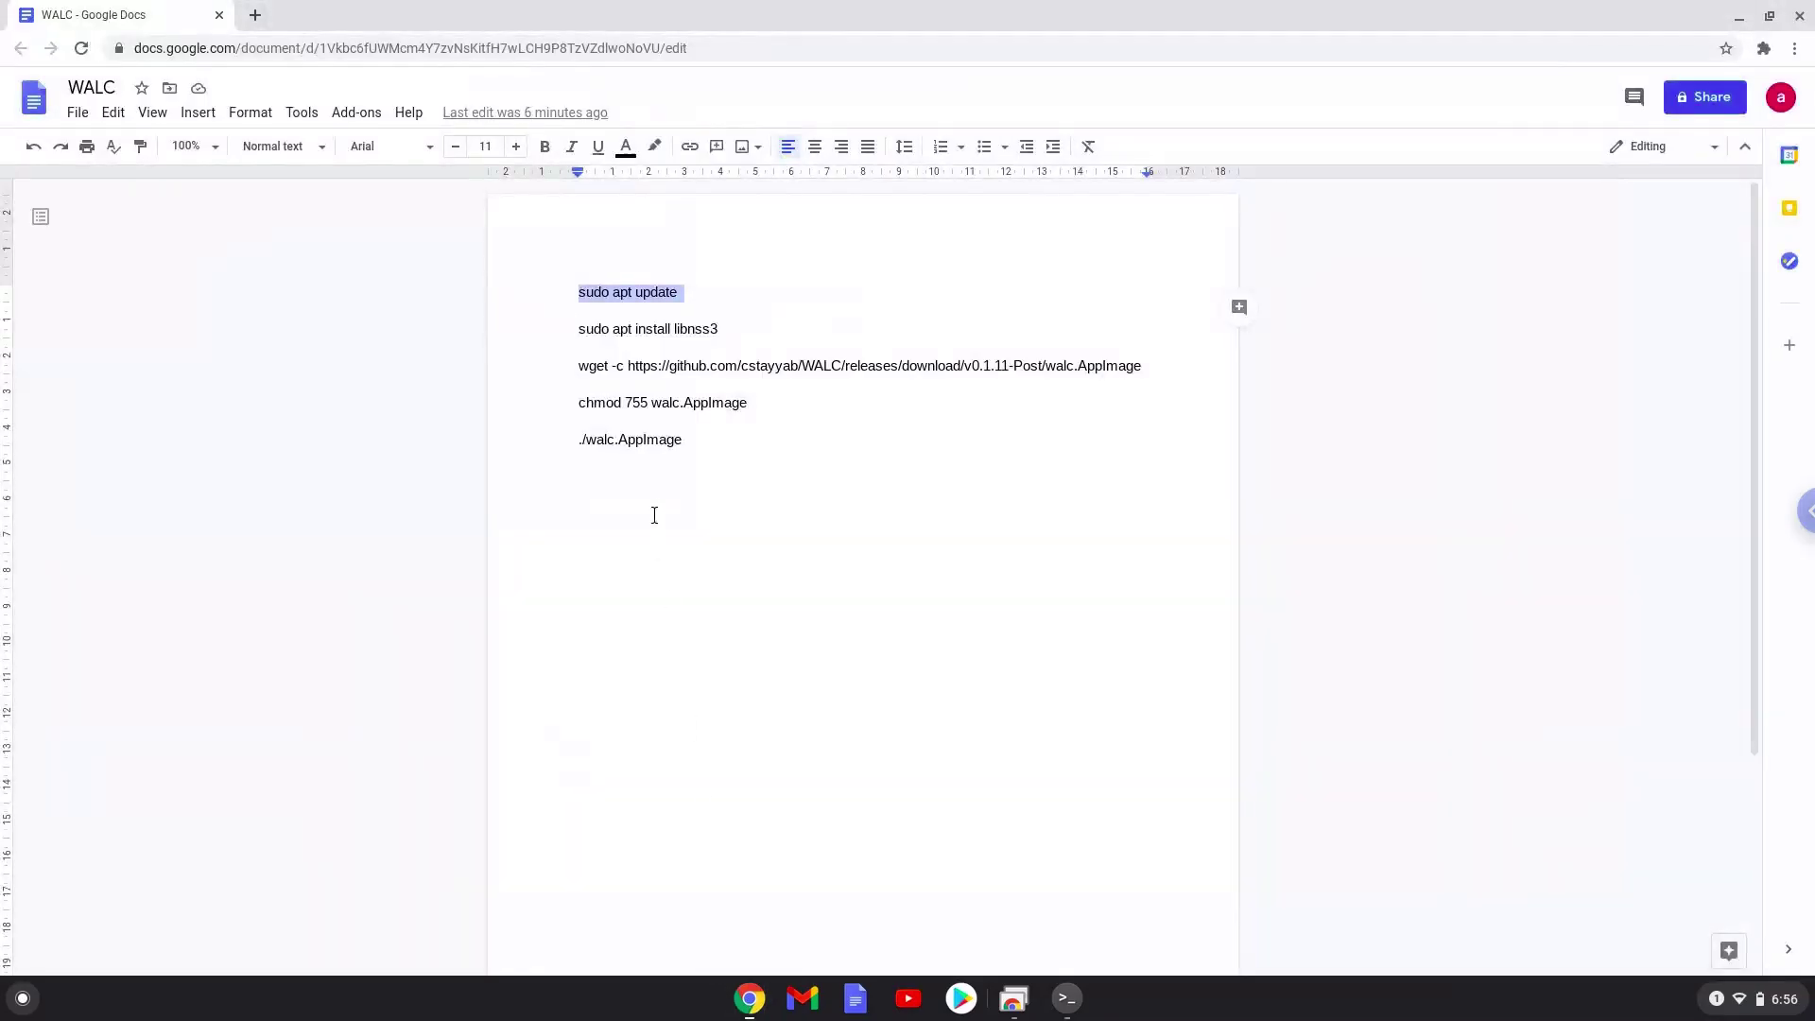
pyautogui.tripleClick(616, 329)
pyautogui.rightClick(615, 330)
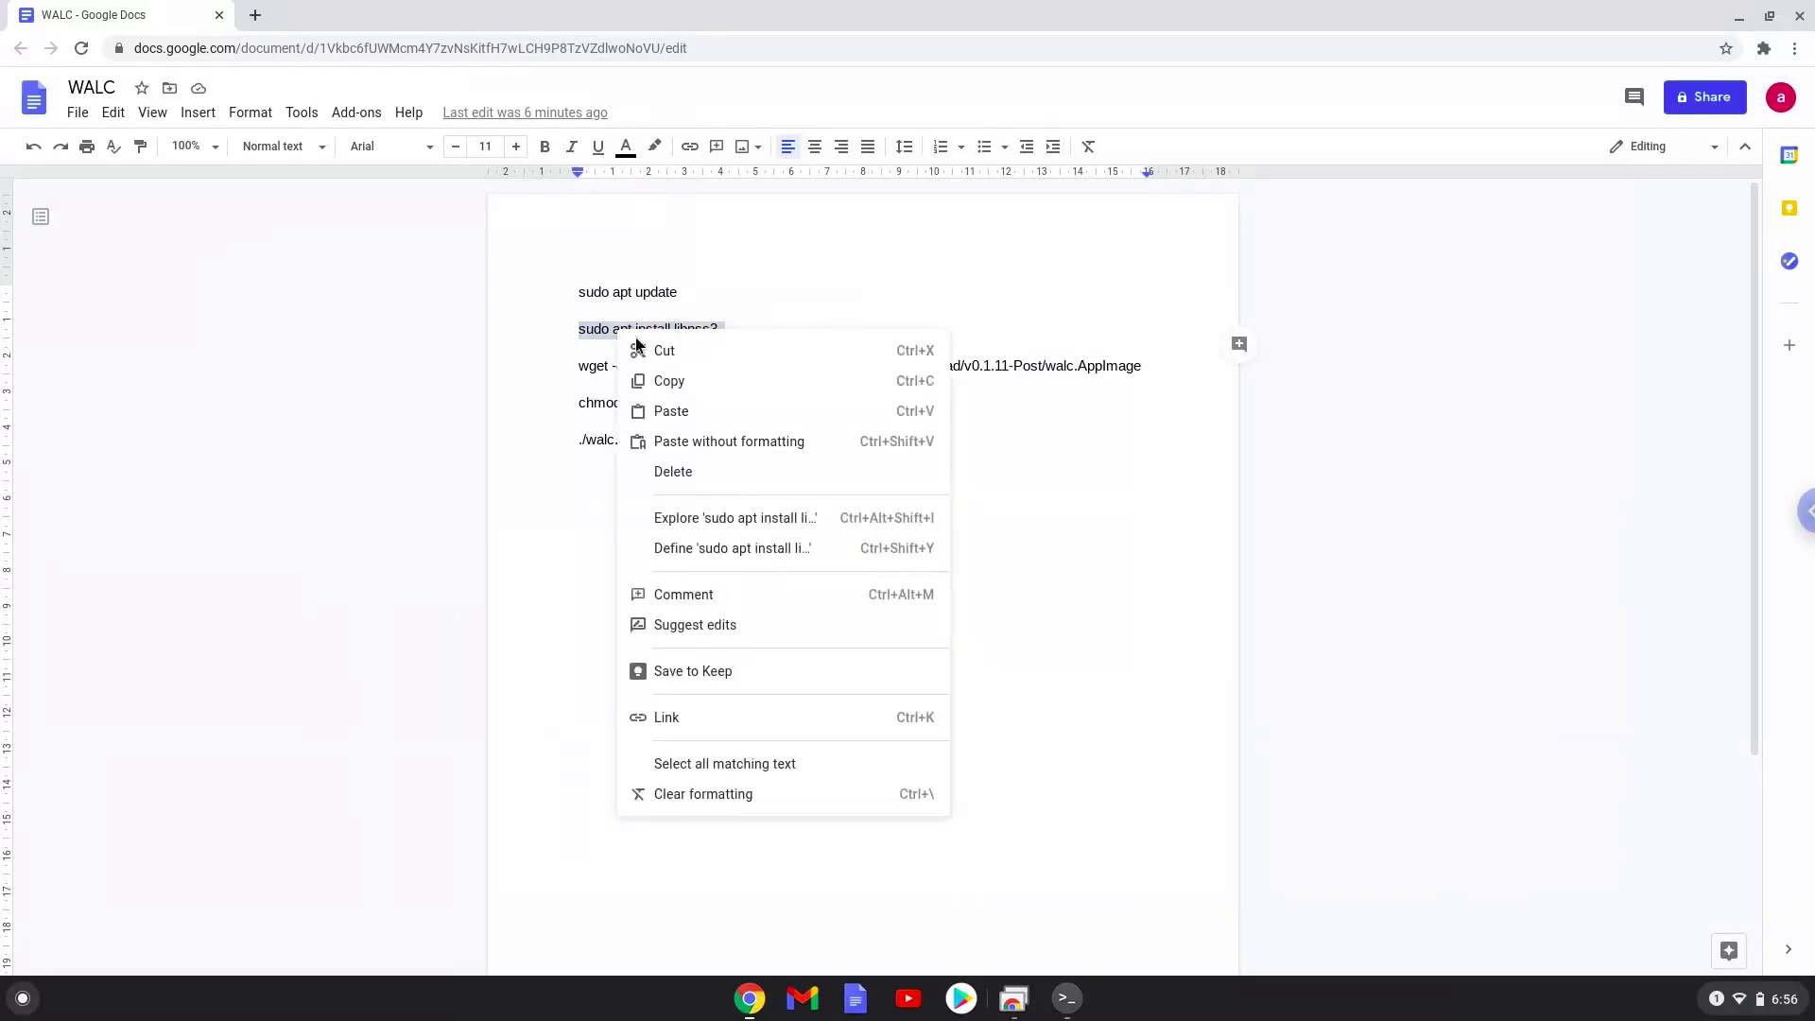
pyautogui.click(667, 380)
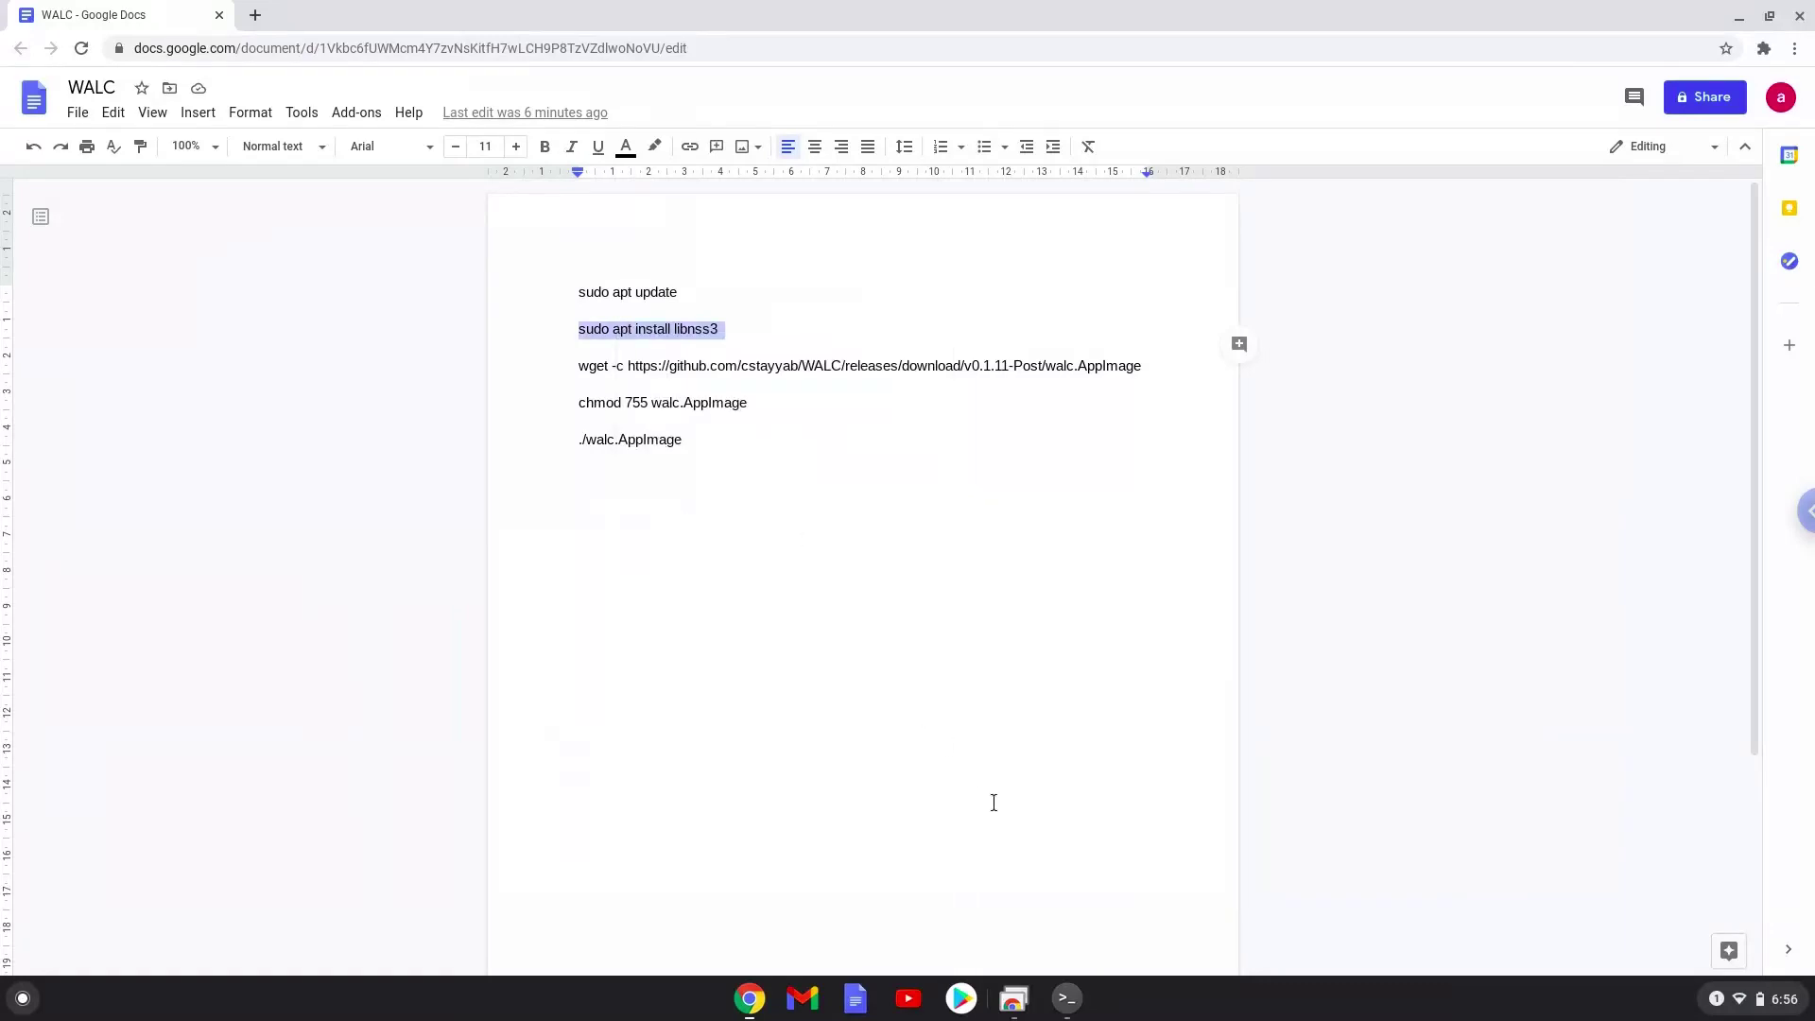
pyautogui.click(1066, 999)
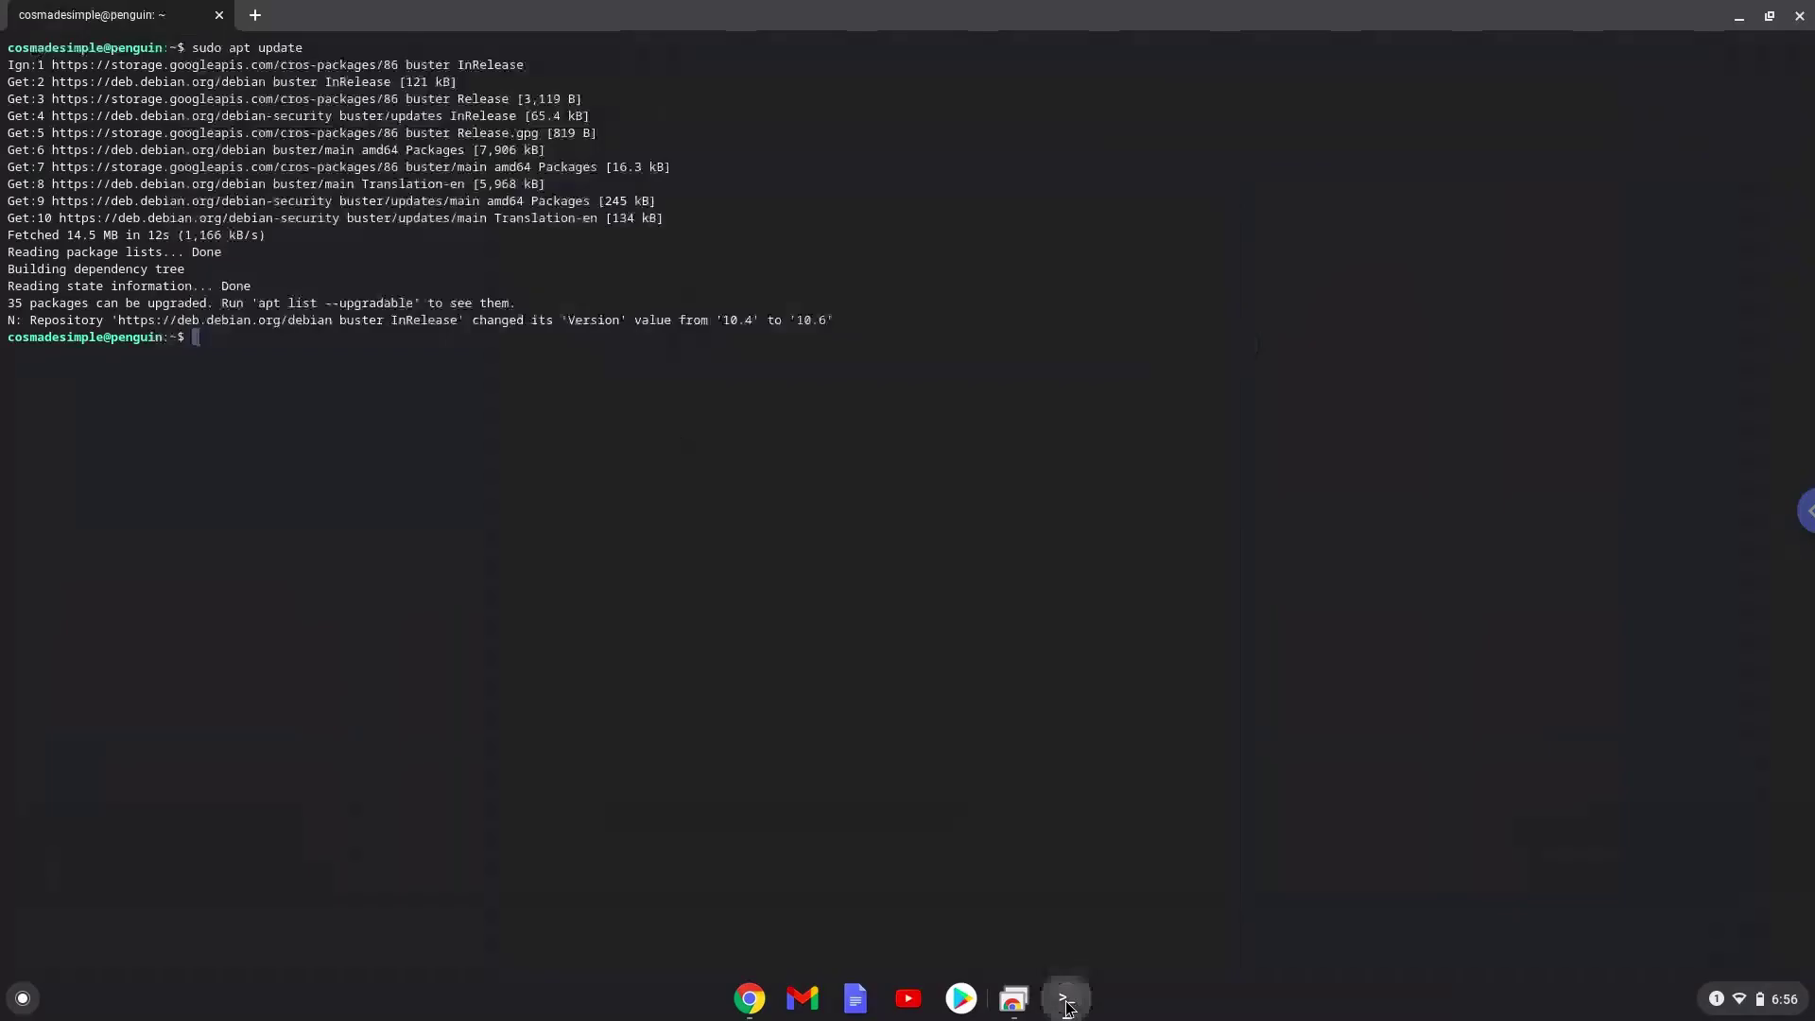
pyautogui.hotkey('ctrl', 'shift', 'v')
pyautogui.press('Return')
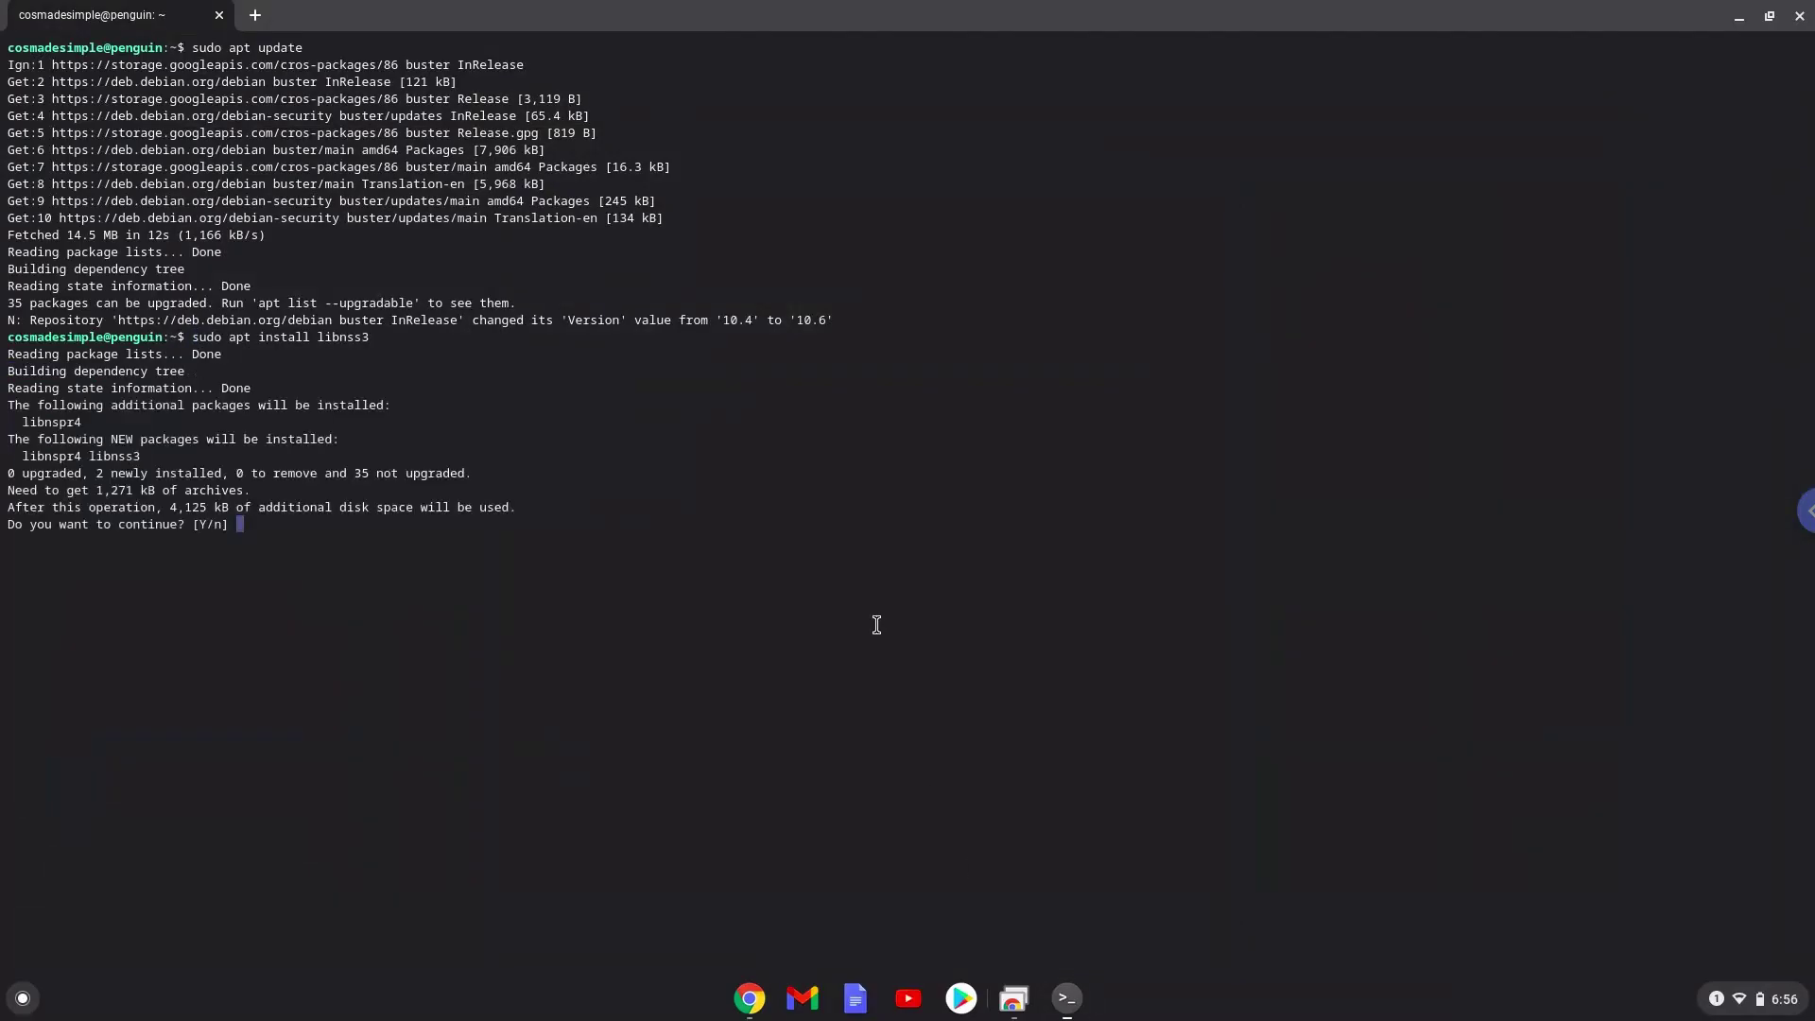
pyautogui.press('Return')
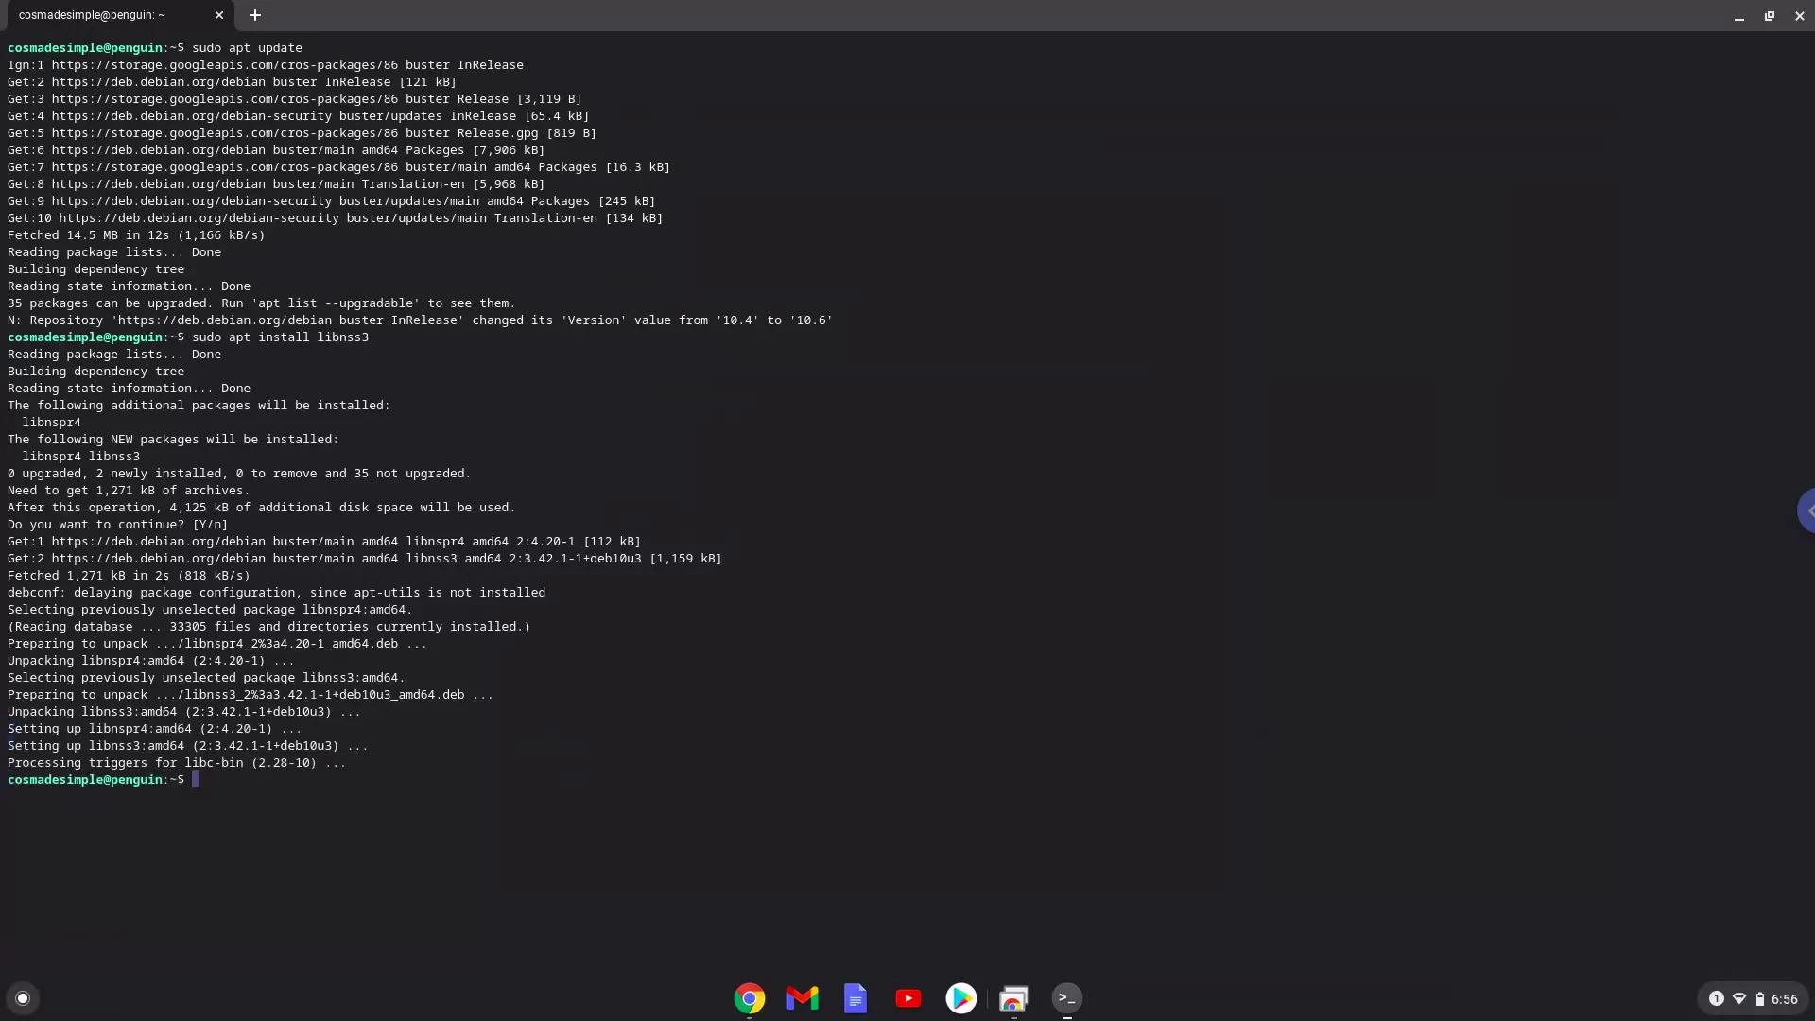
# - Copy the wget line from the notes and run it in Terminal to download walc.AppImage
pyautogui.click(750, 993)
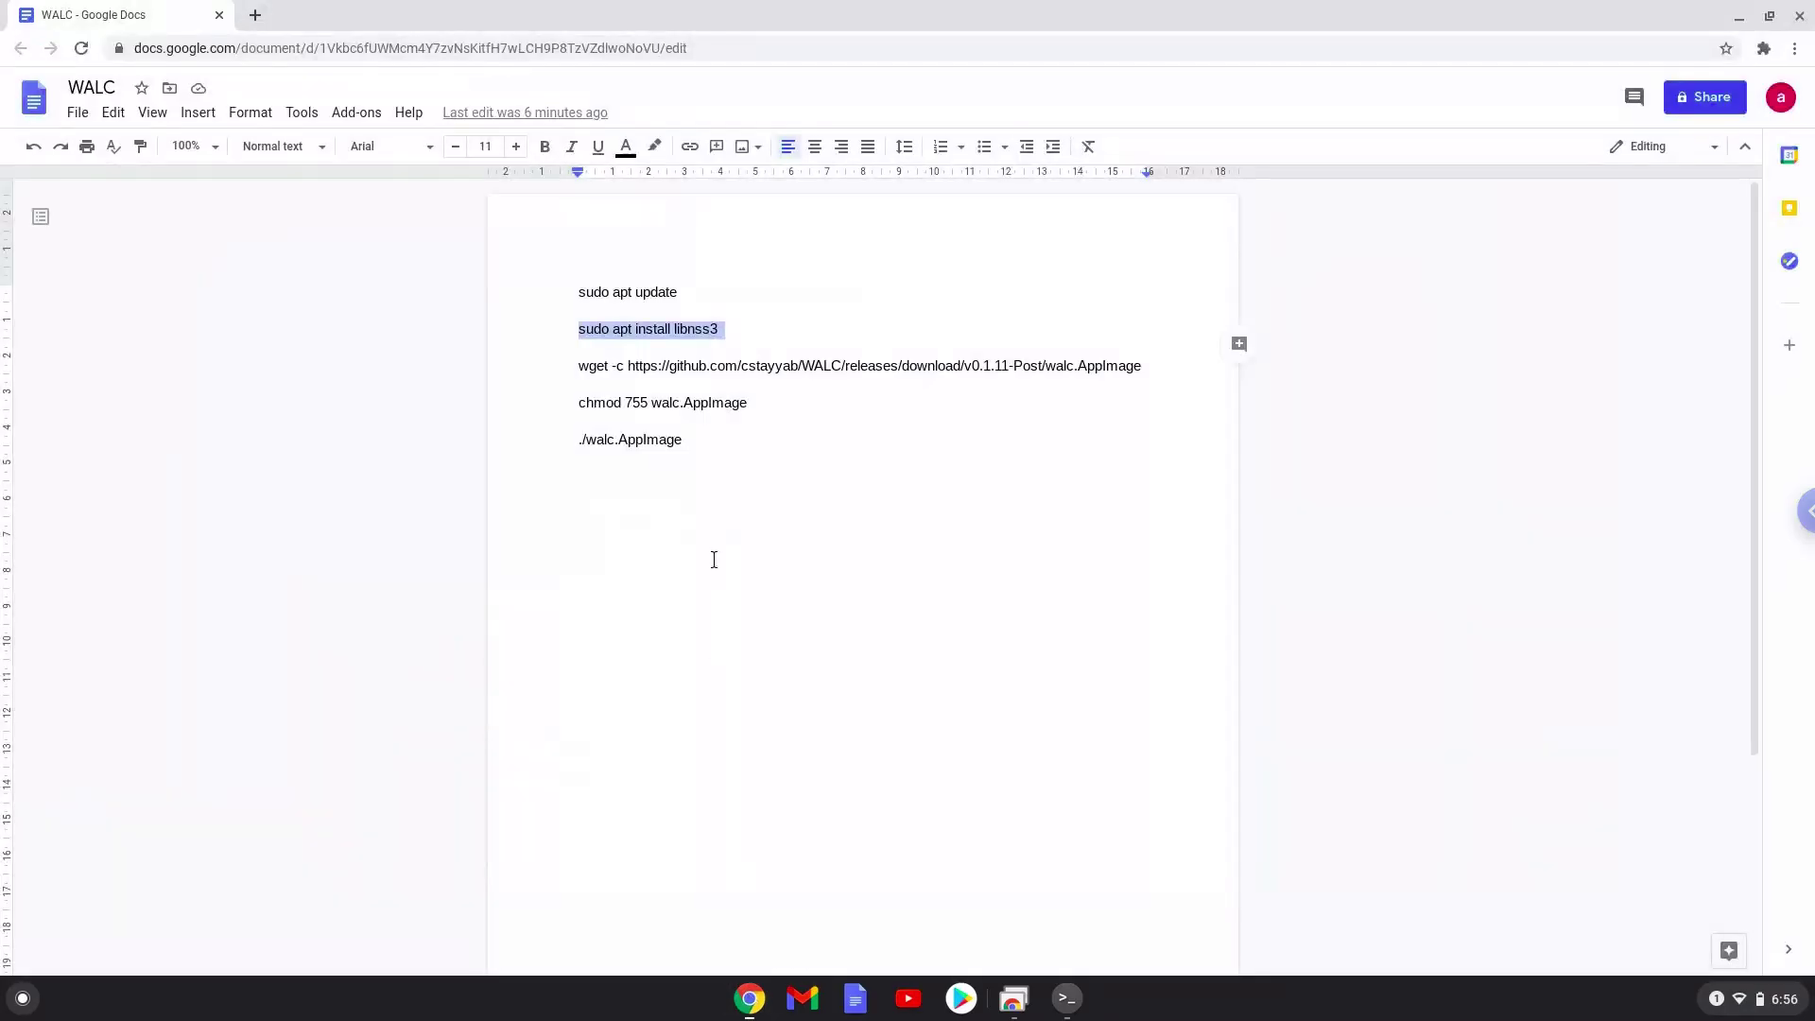
pyautogui.tripleClick(712, 370)
pyautogui.rightClick(712, 368)
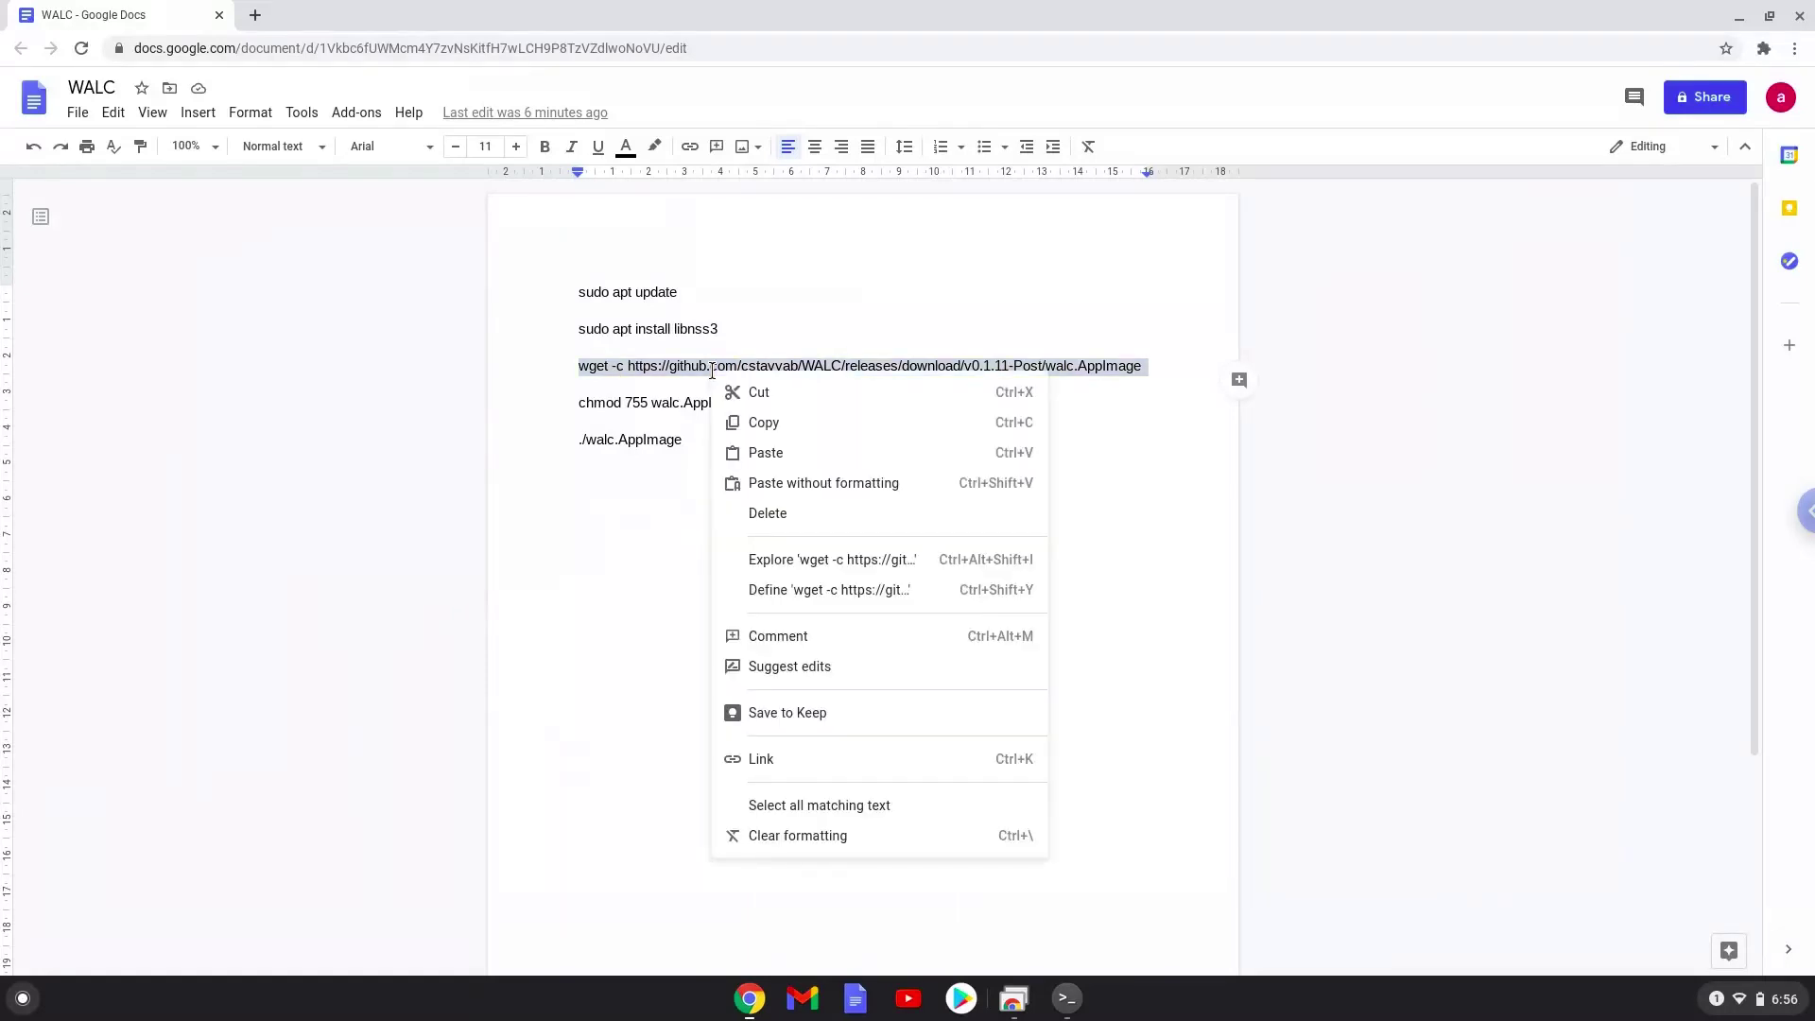
pyautogui.click(753, 420)
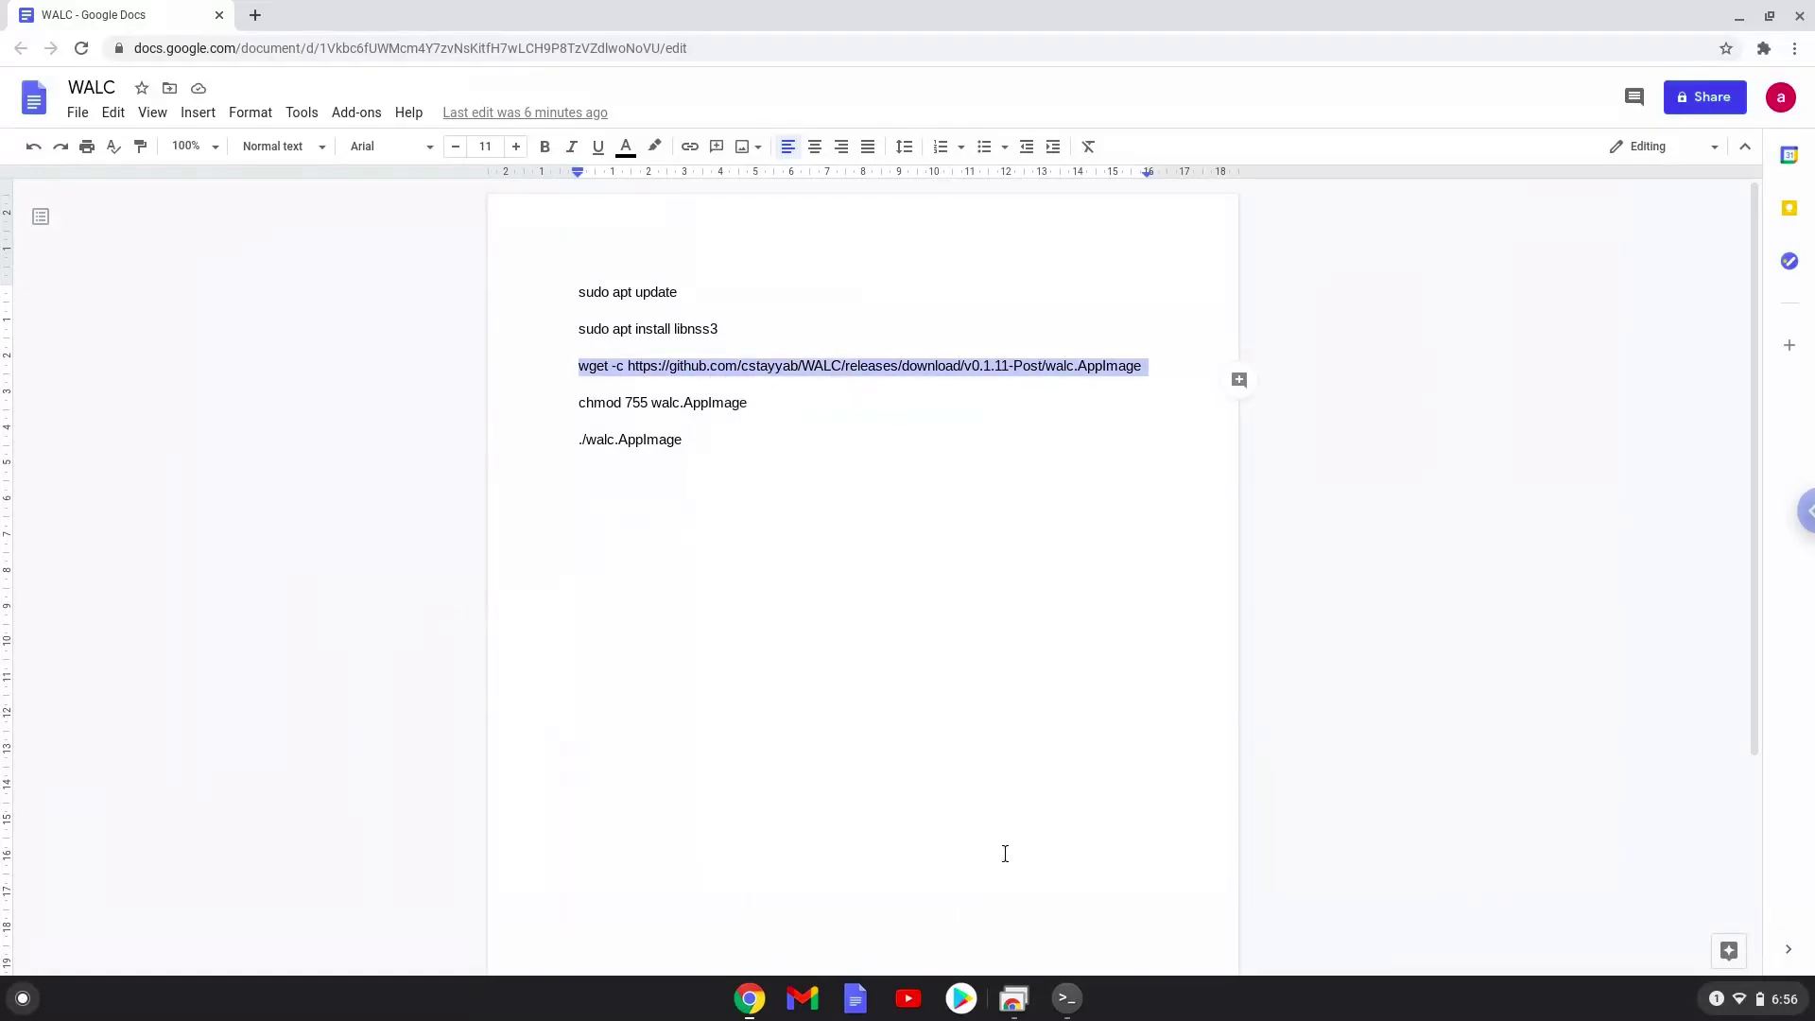
pyautogui.click(1066, 999)
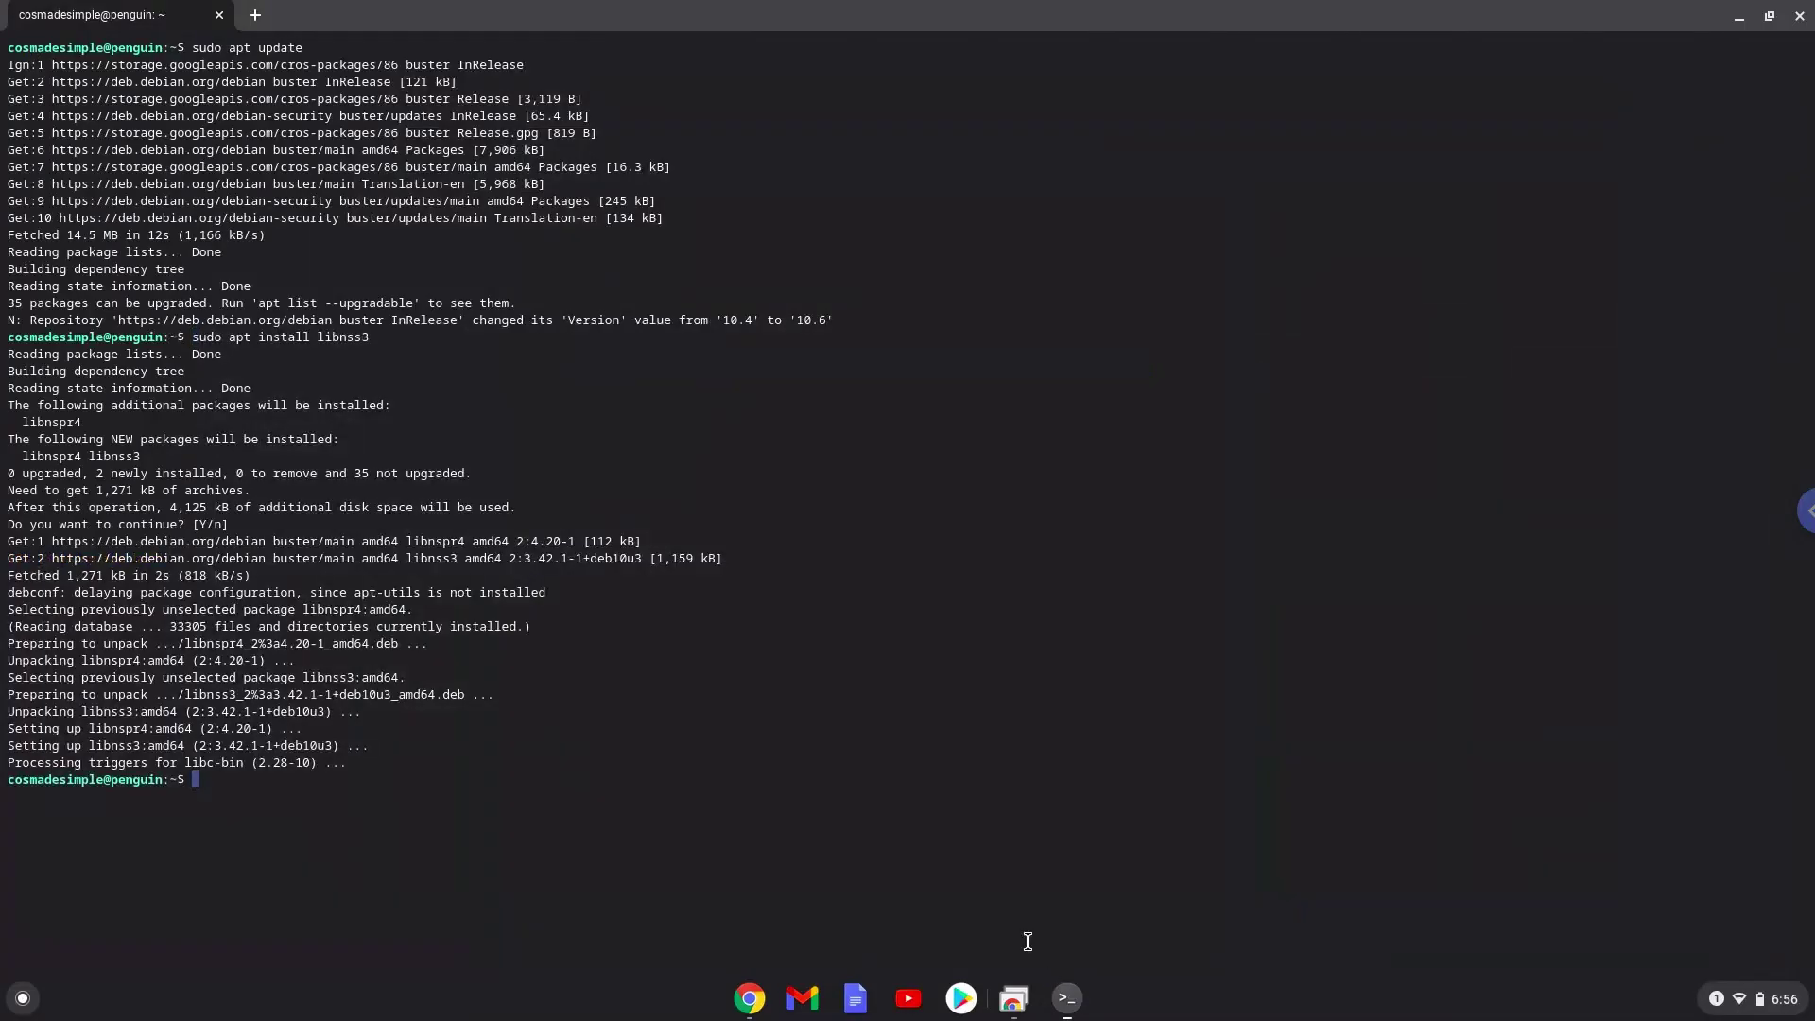
pyautogui.hotkey('ctrl', 'shift', 'v')
pyautogui.press('Return')
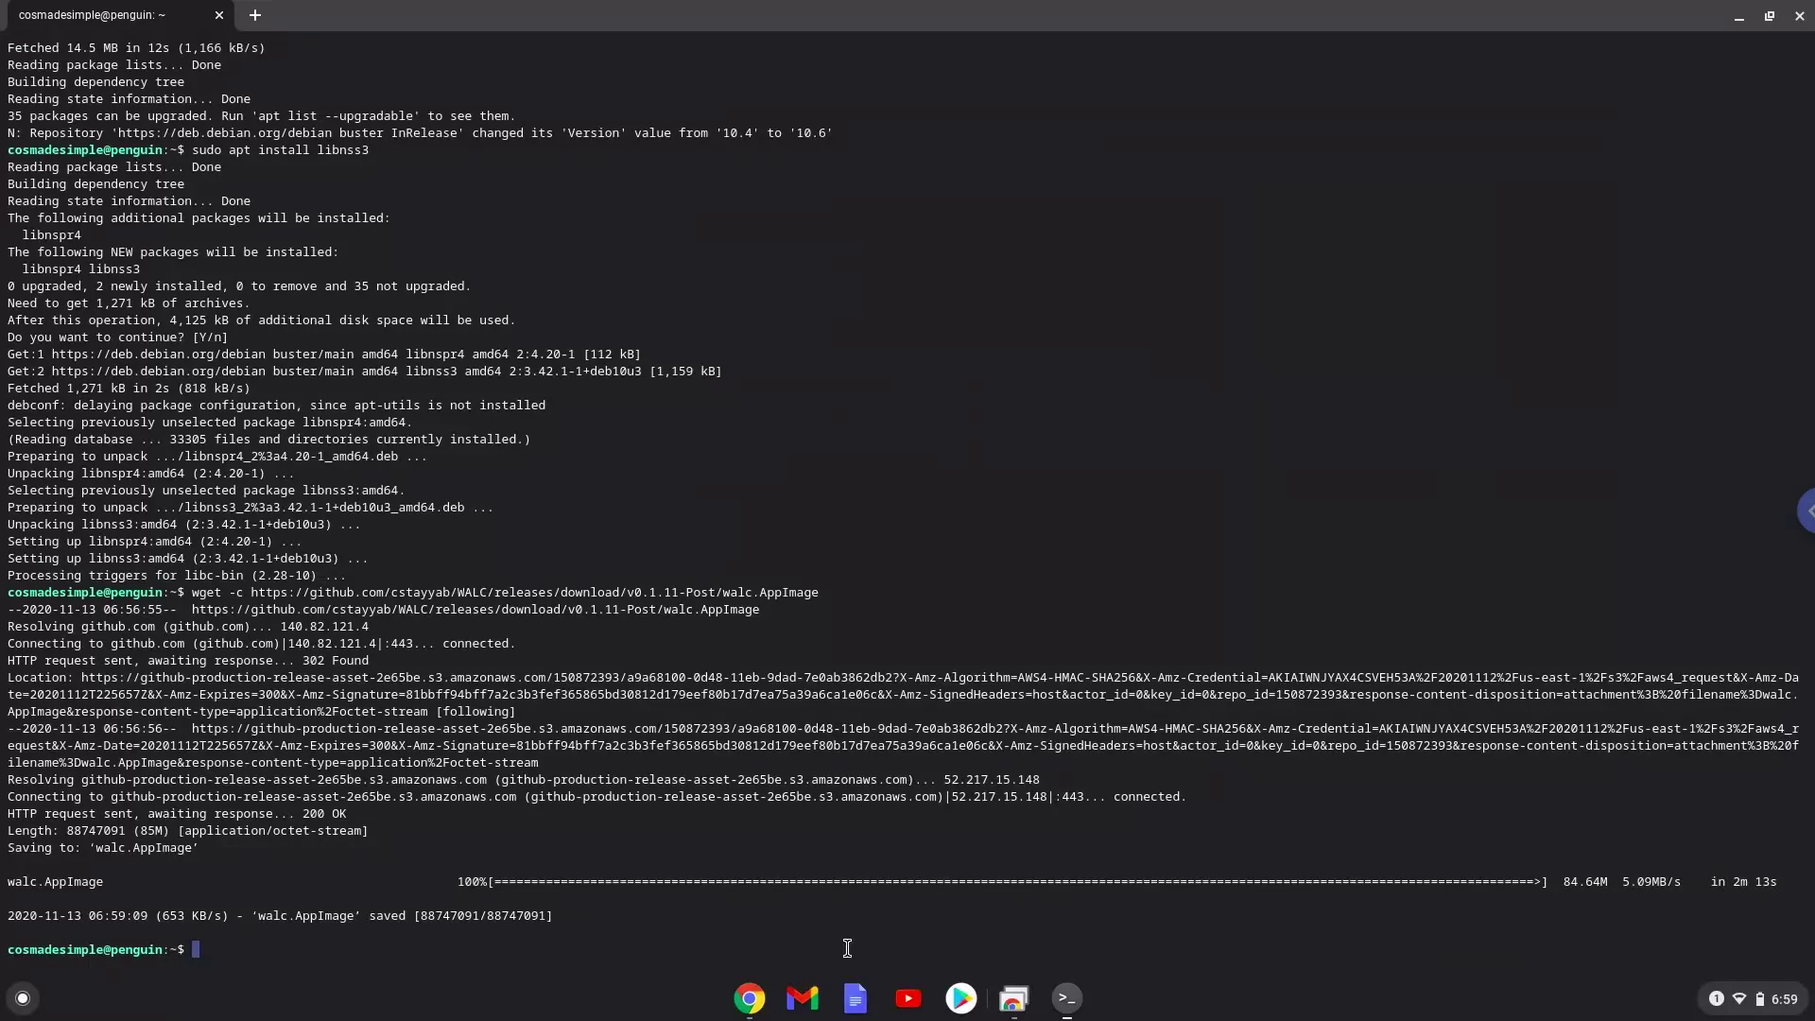
# - Copy 'chmod 755 walc.AppImage' from the notes and run it in Terminal
pyautogui.click(750, 999)
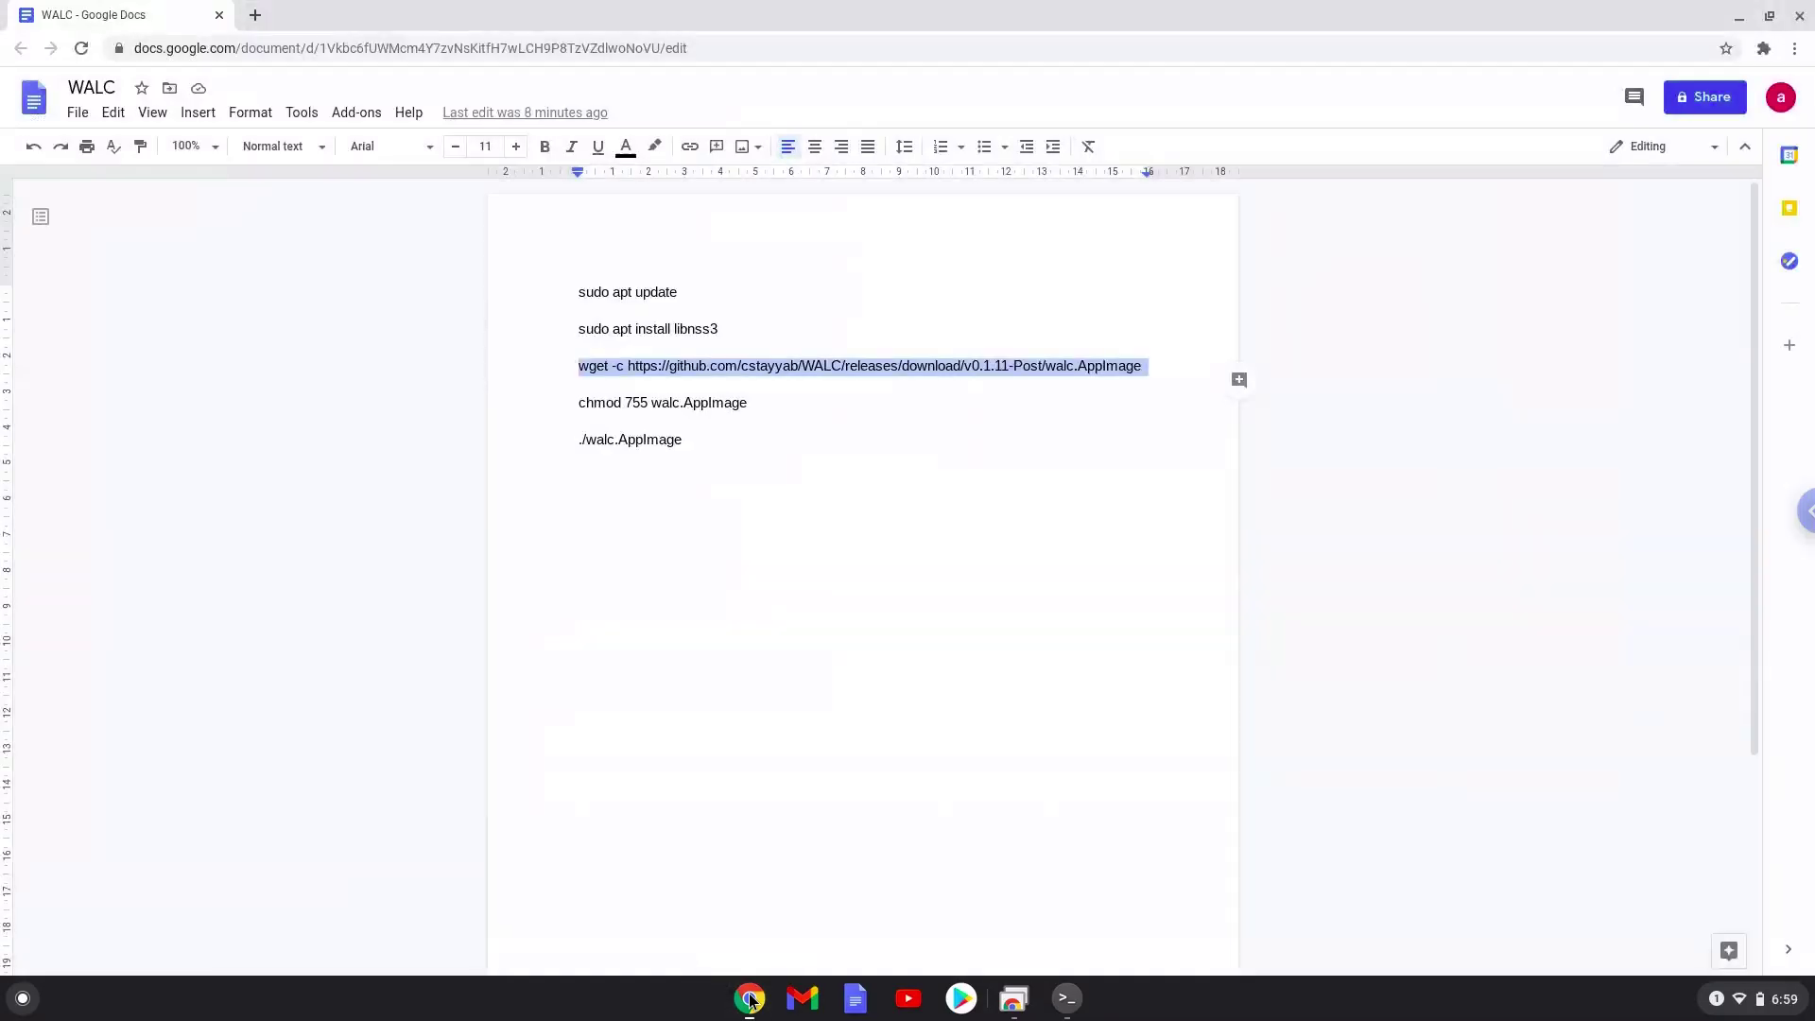
pyautogui.tripleClick(700, 403)
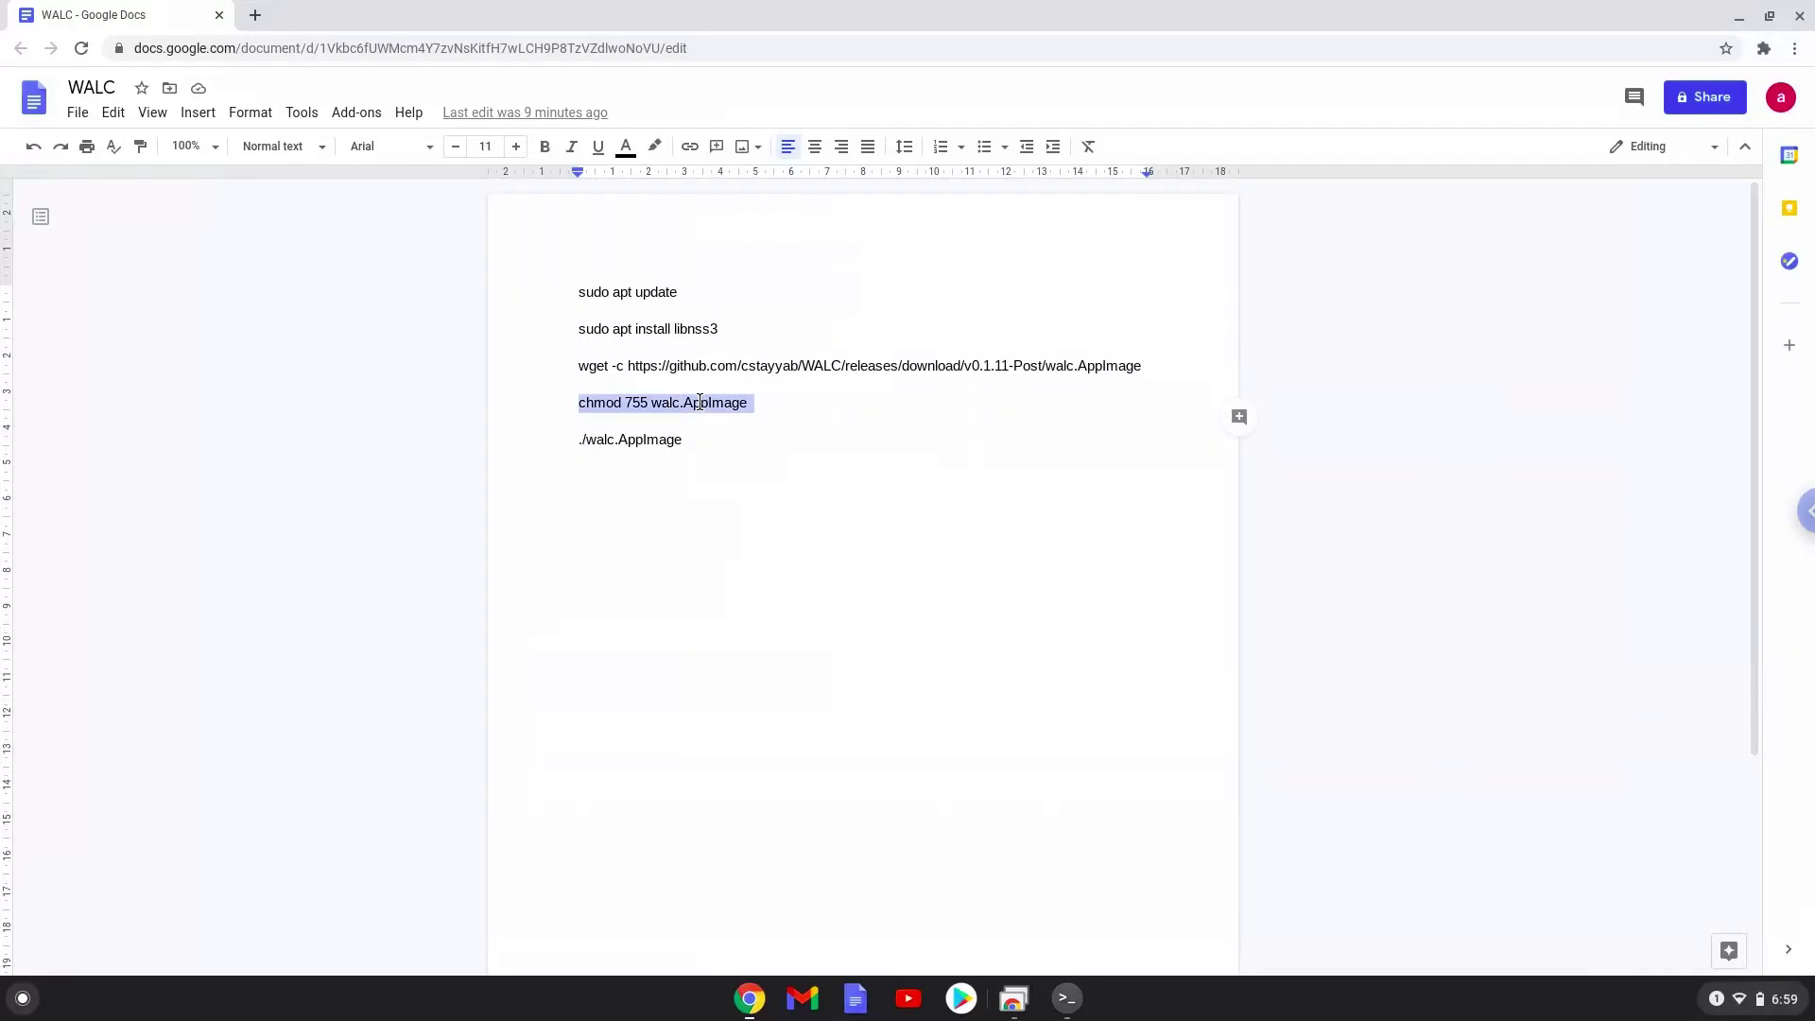
pyautogui.rightClick(699, 403)
pyautogui.click(748, 451)
pyautogui.click(1066, 998)
pyautogui.hotkey('ctrl', 'shift', 'v')
pyautogui.press('Return')
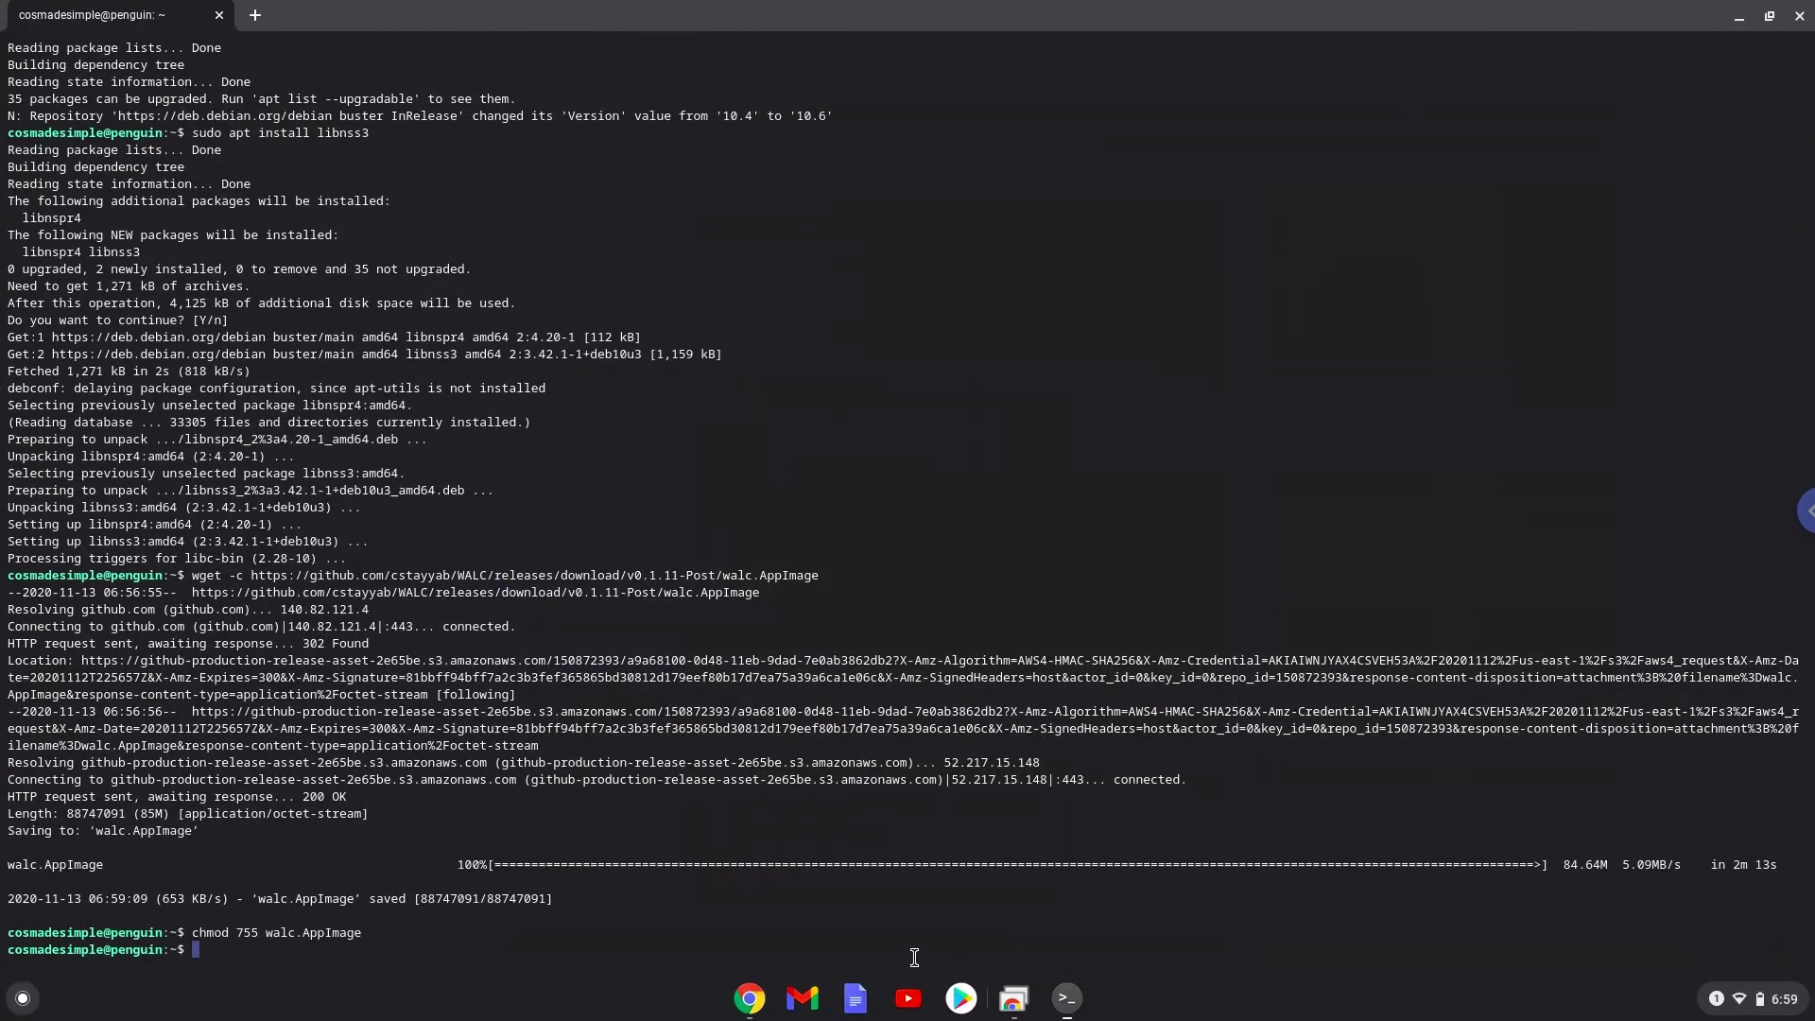
# - Copy './walc.AppImage' from the notes and run it in Terminal to launch WALC
pyautogui.click(748, 999)
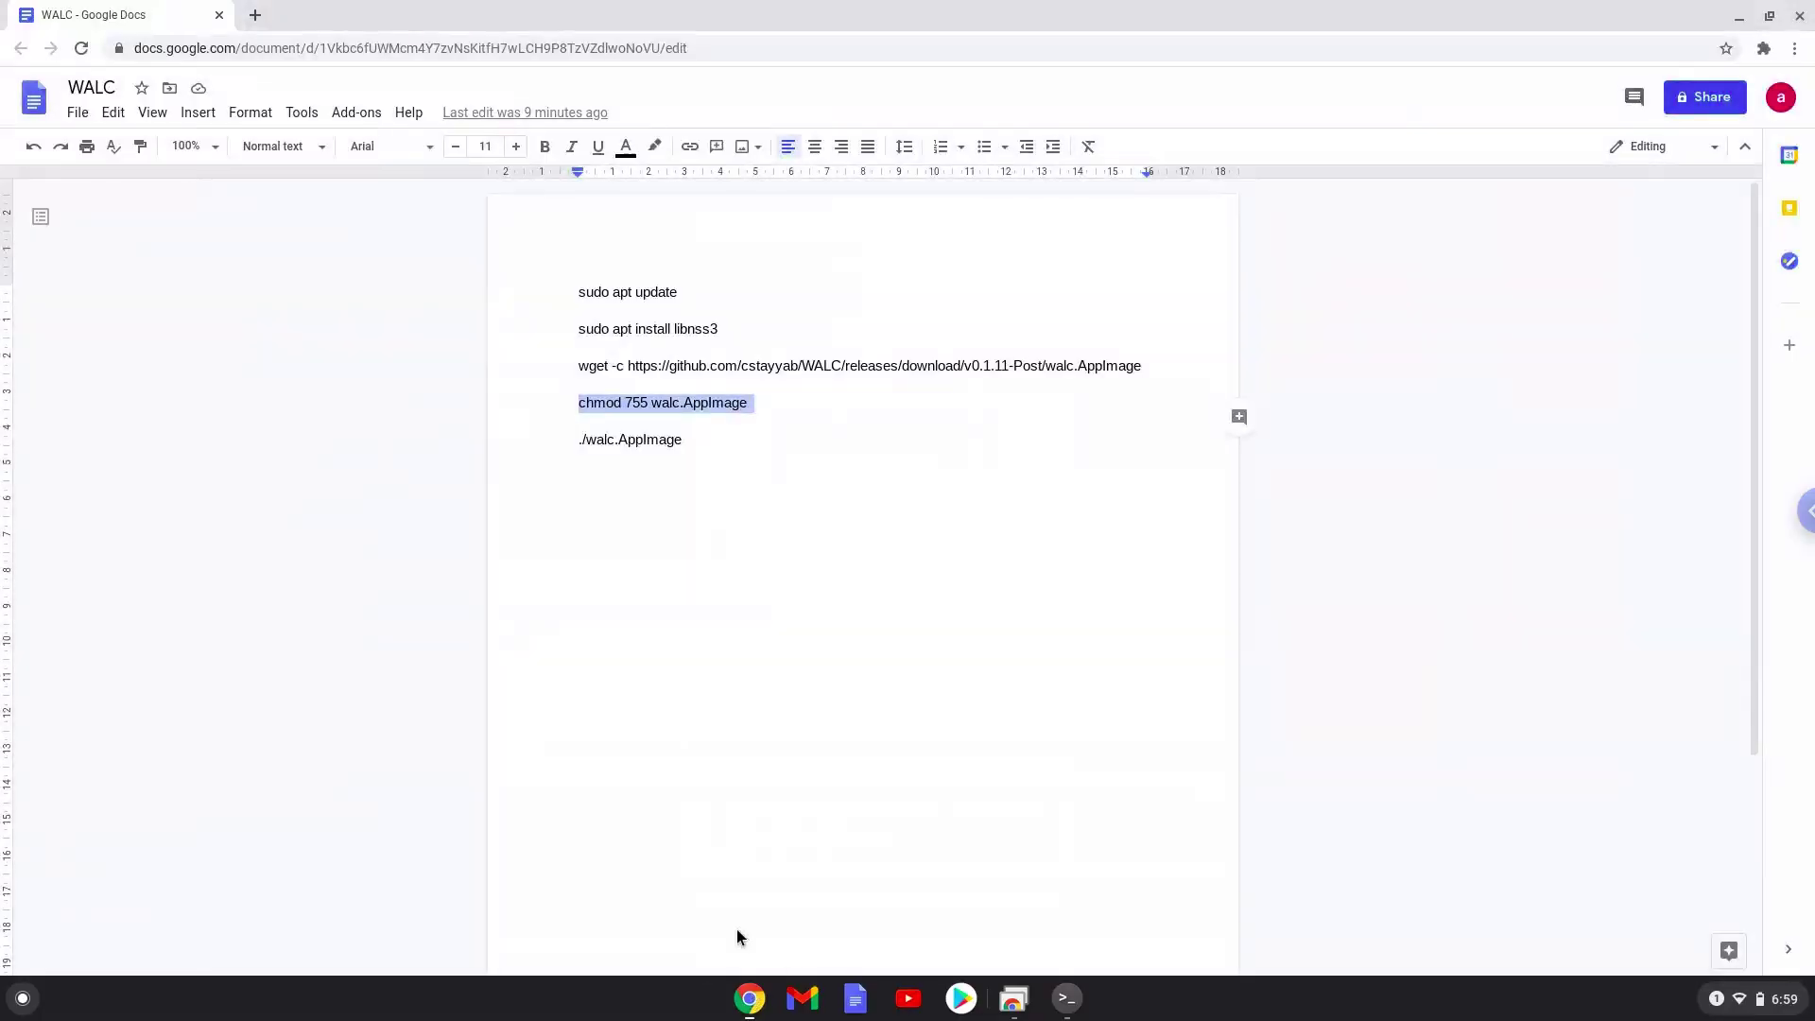
pyautogui.tripleClick(636, 442)
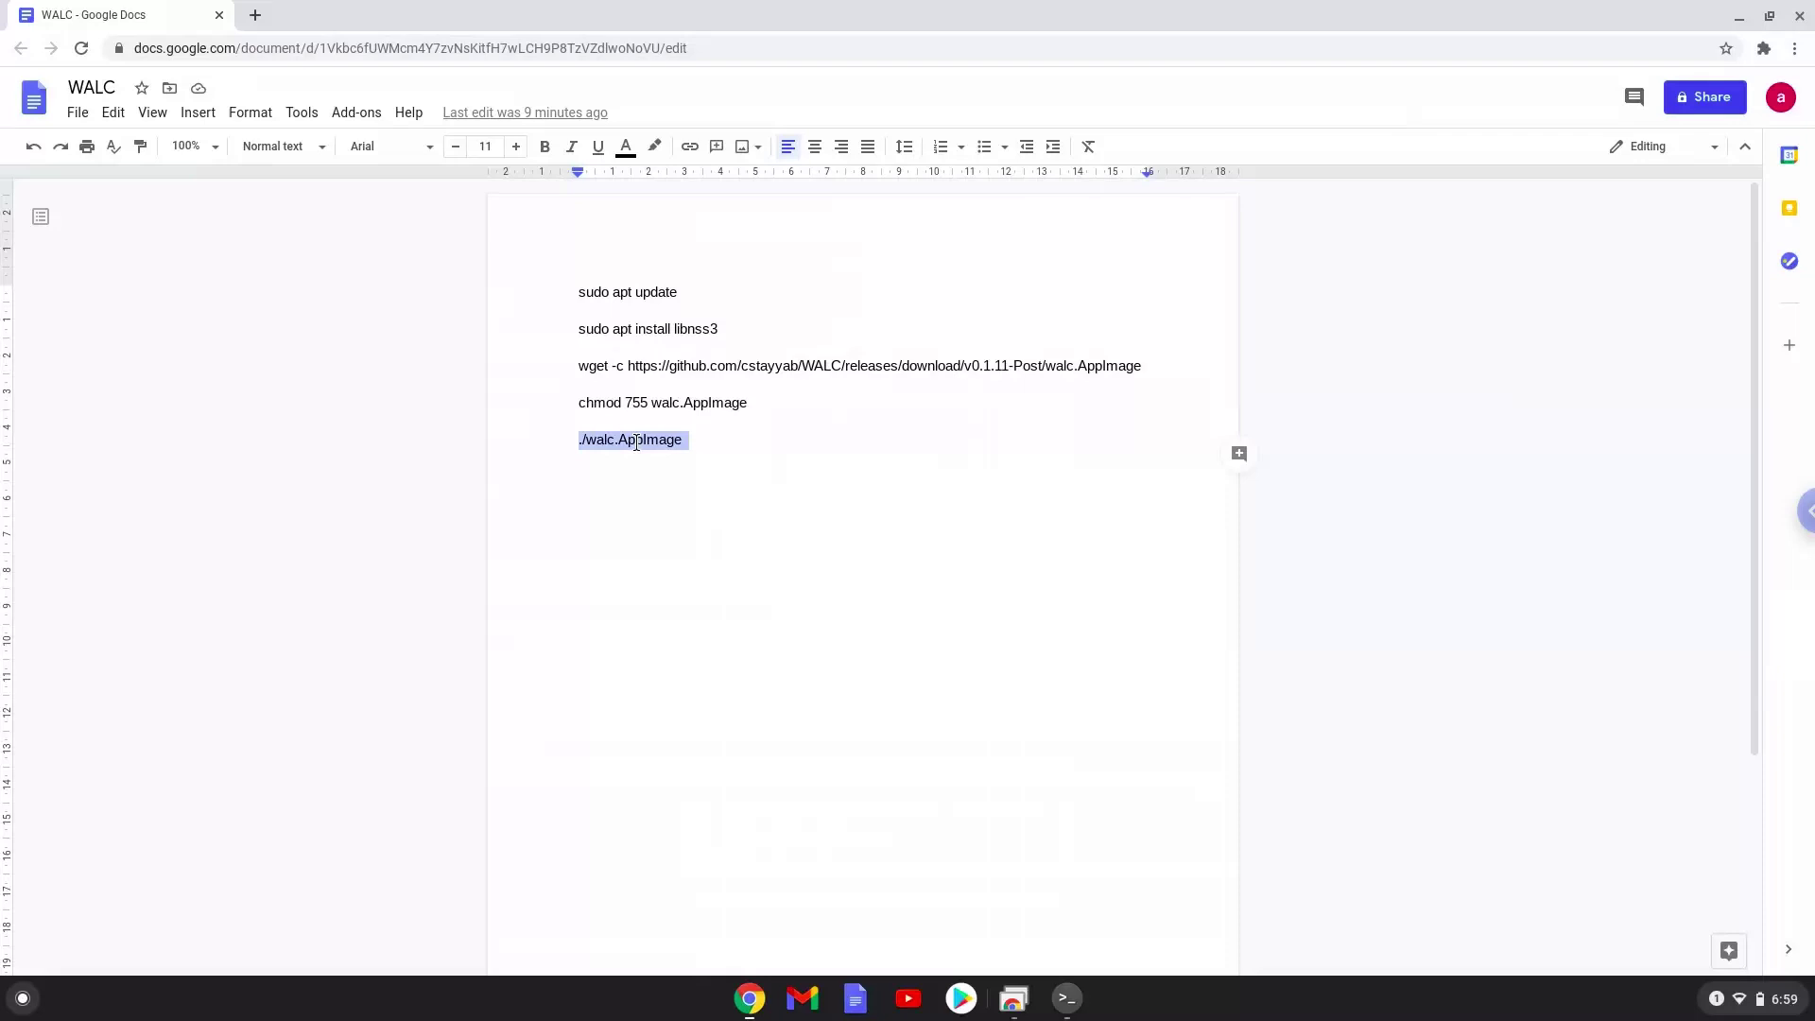
pyautogui.rightClick(635, 442)
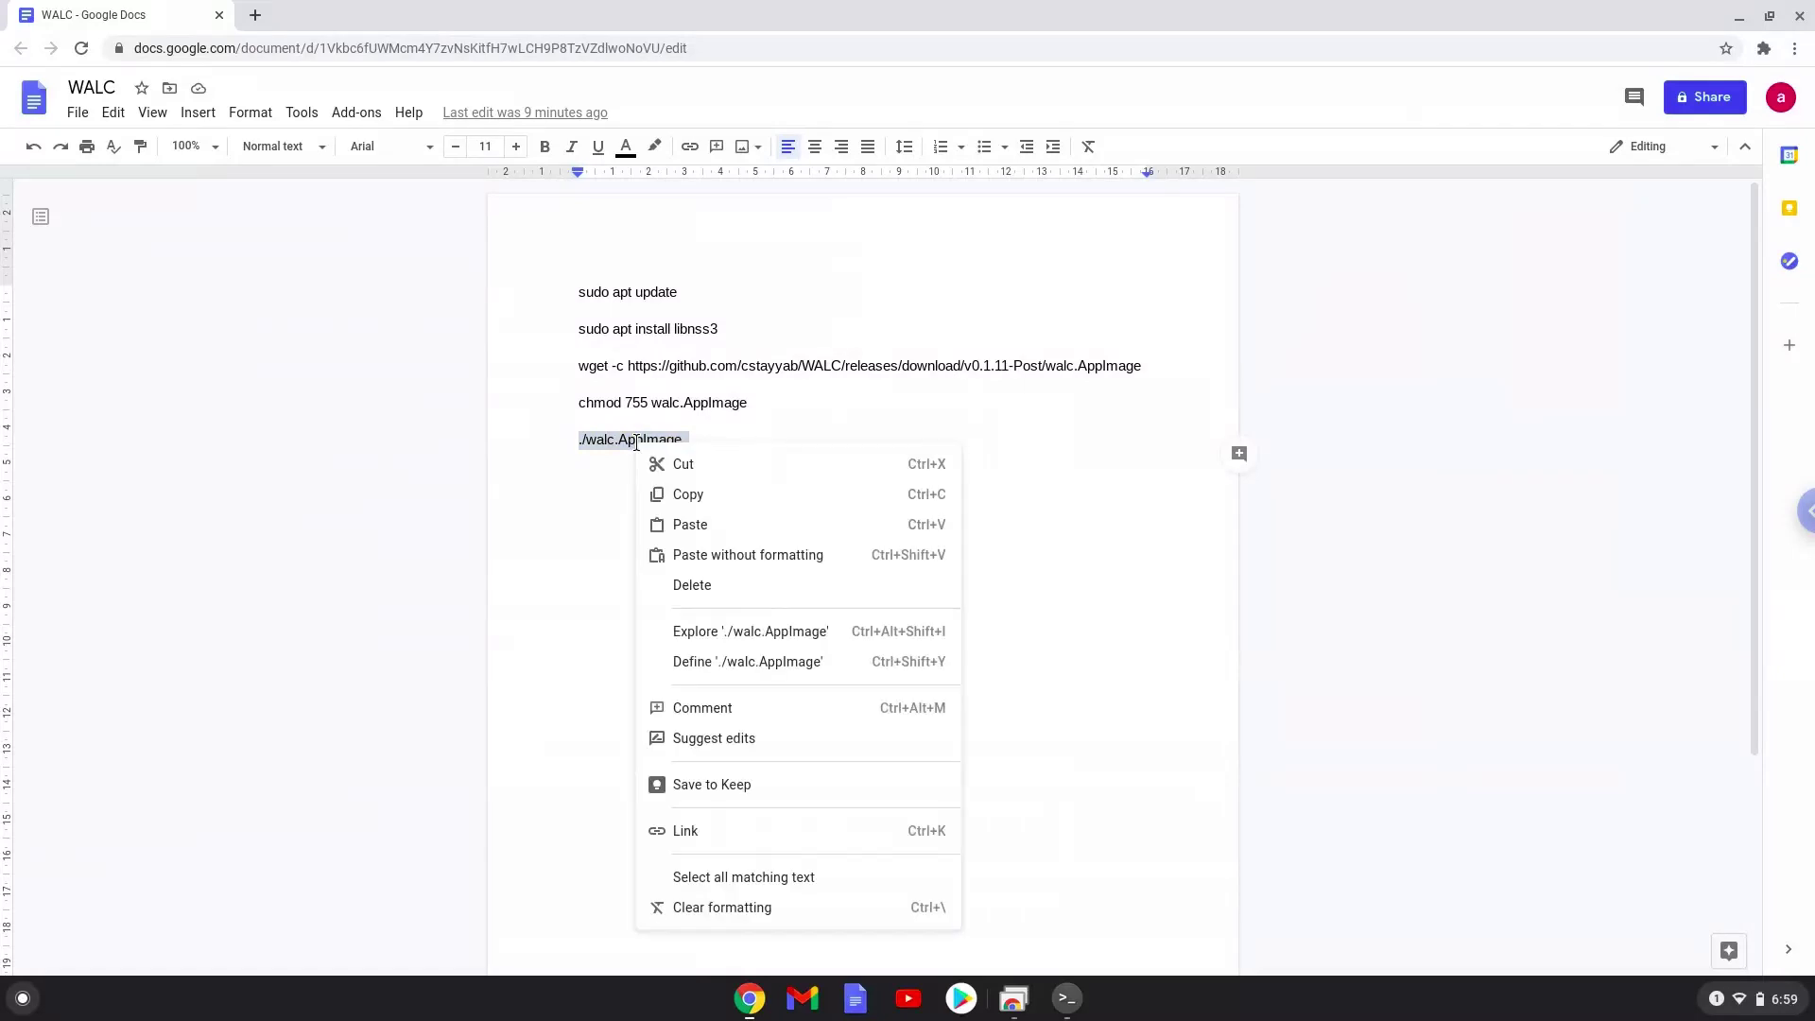
pyautogui.click(683, 496)
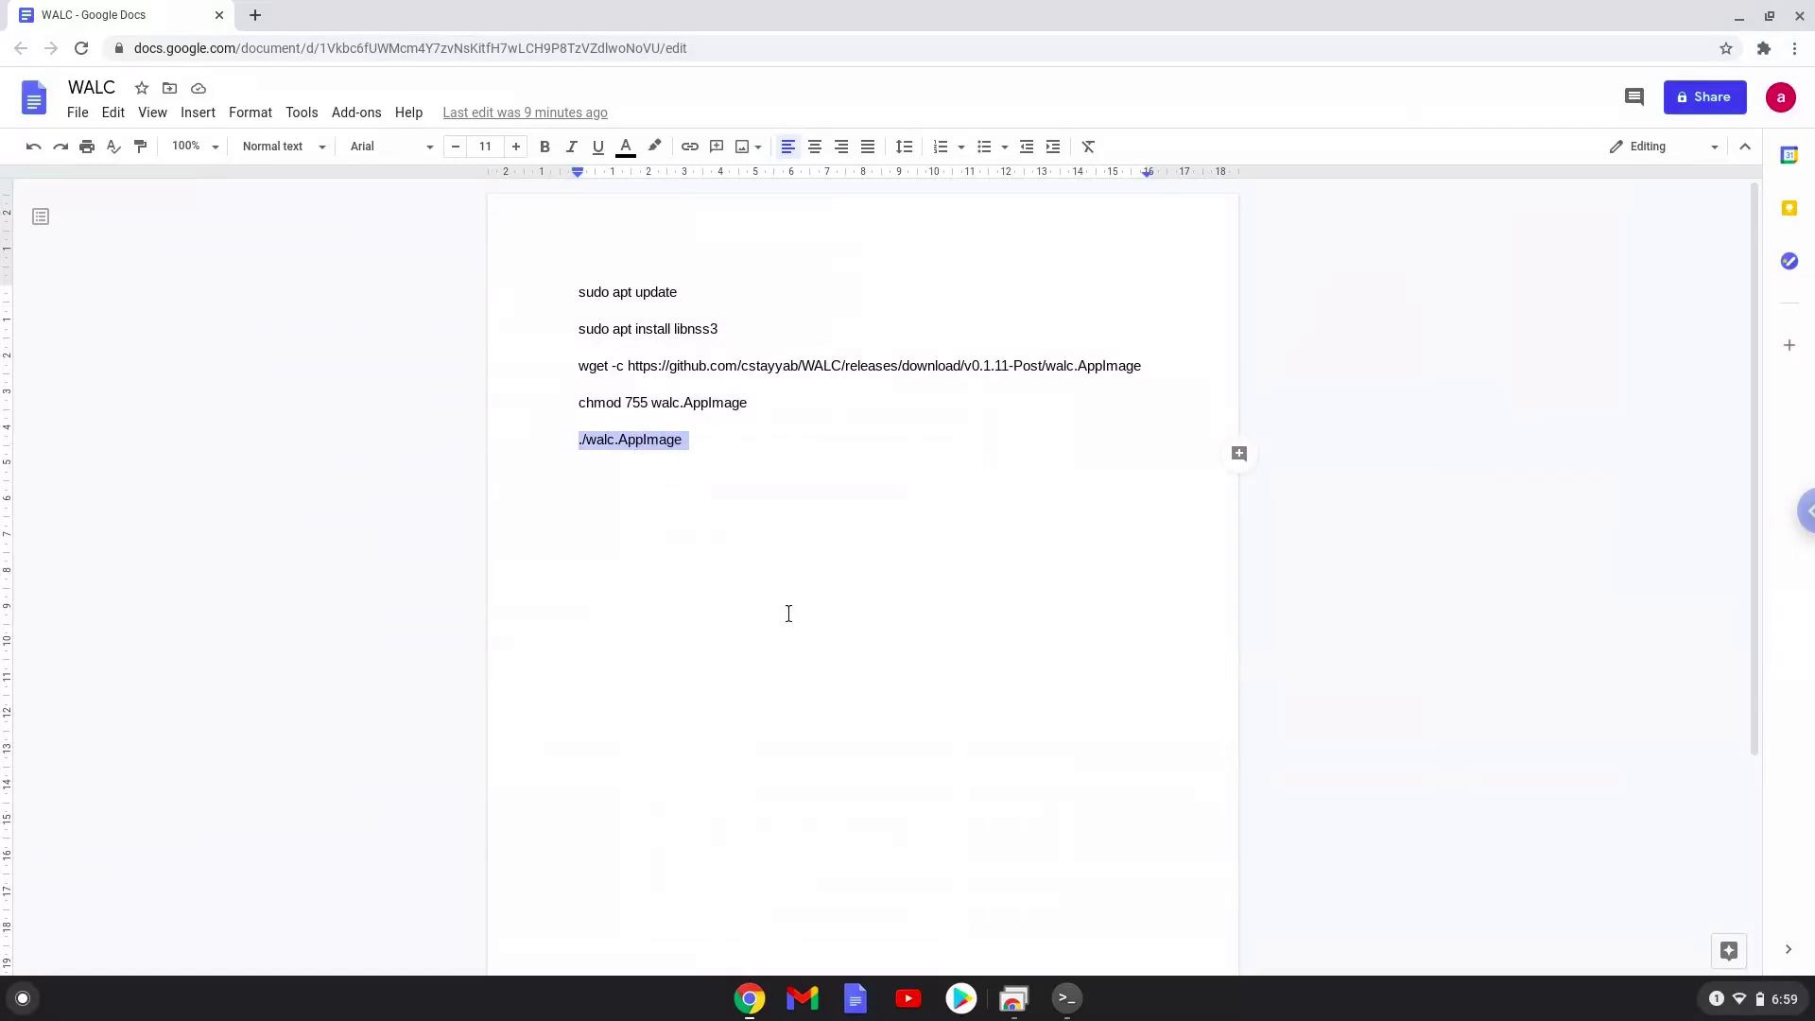
pyautogui.click(1067, 999)
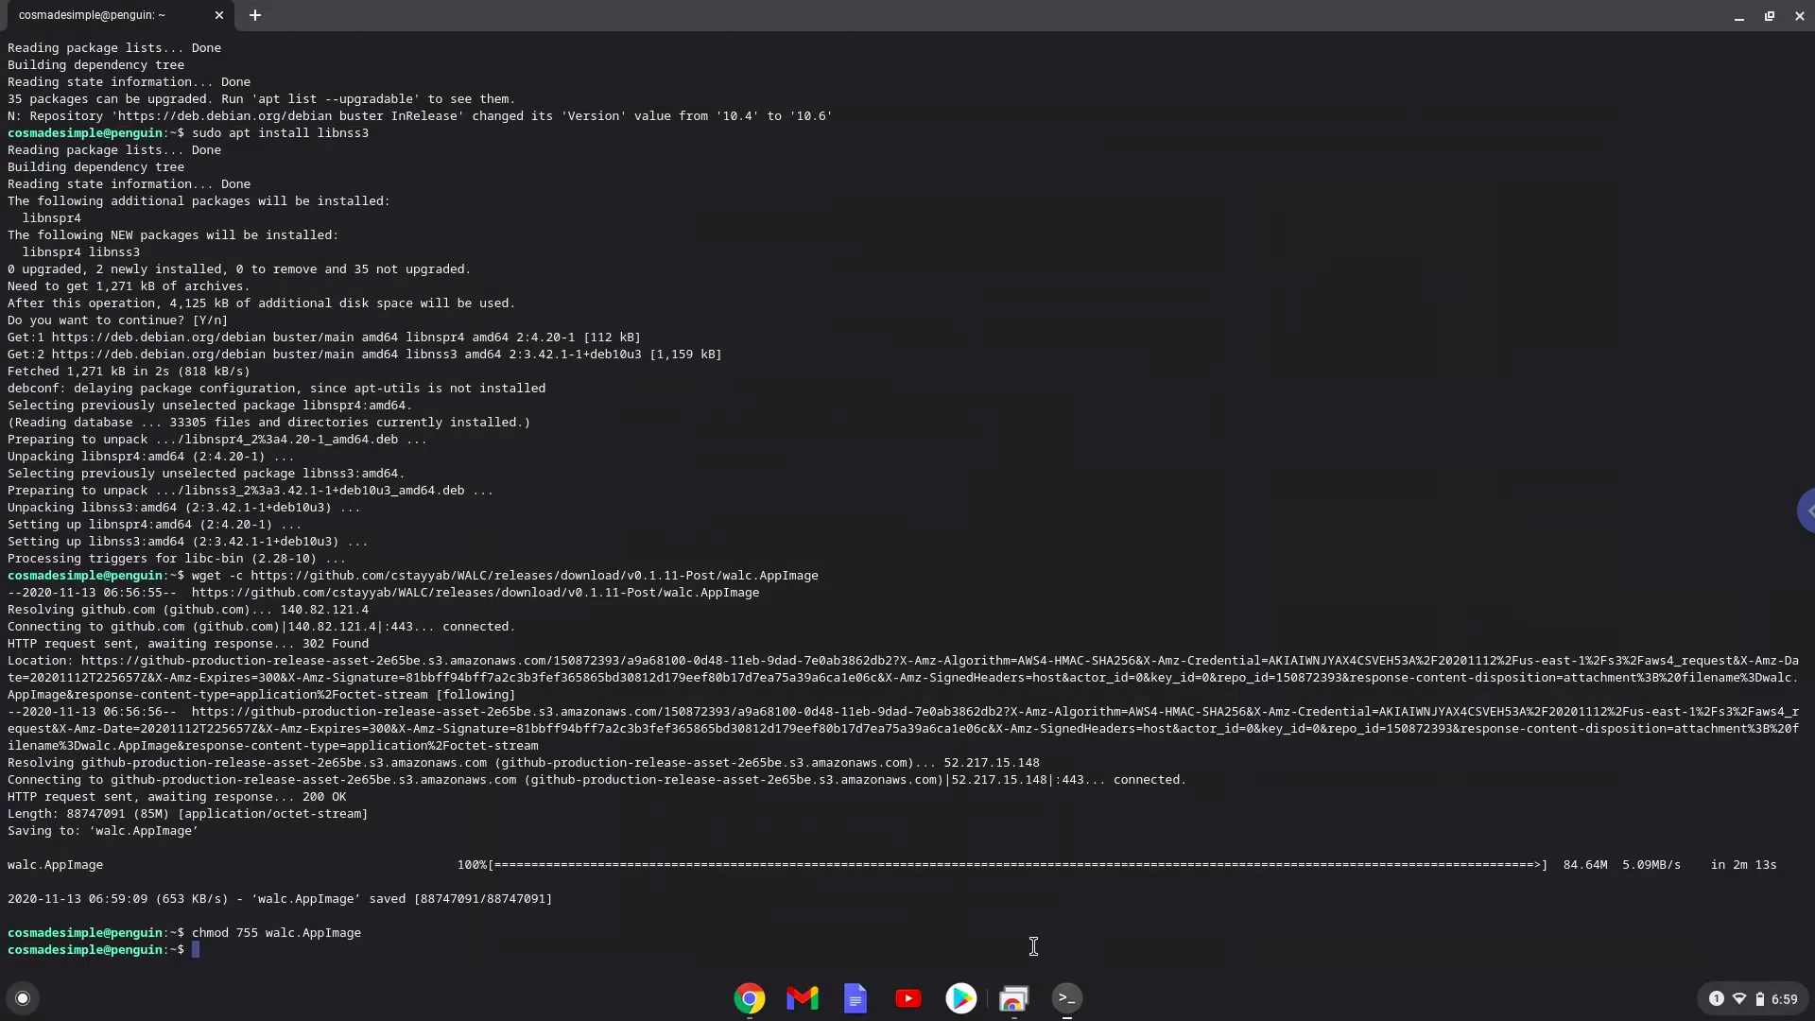
pyautogui.scroll(1, 1033, 949)
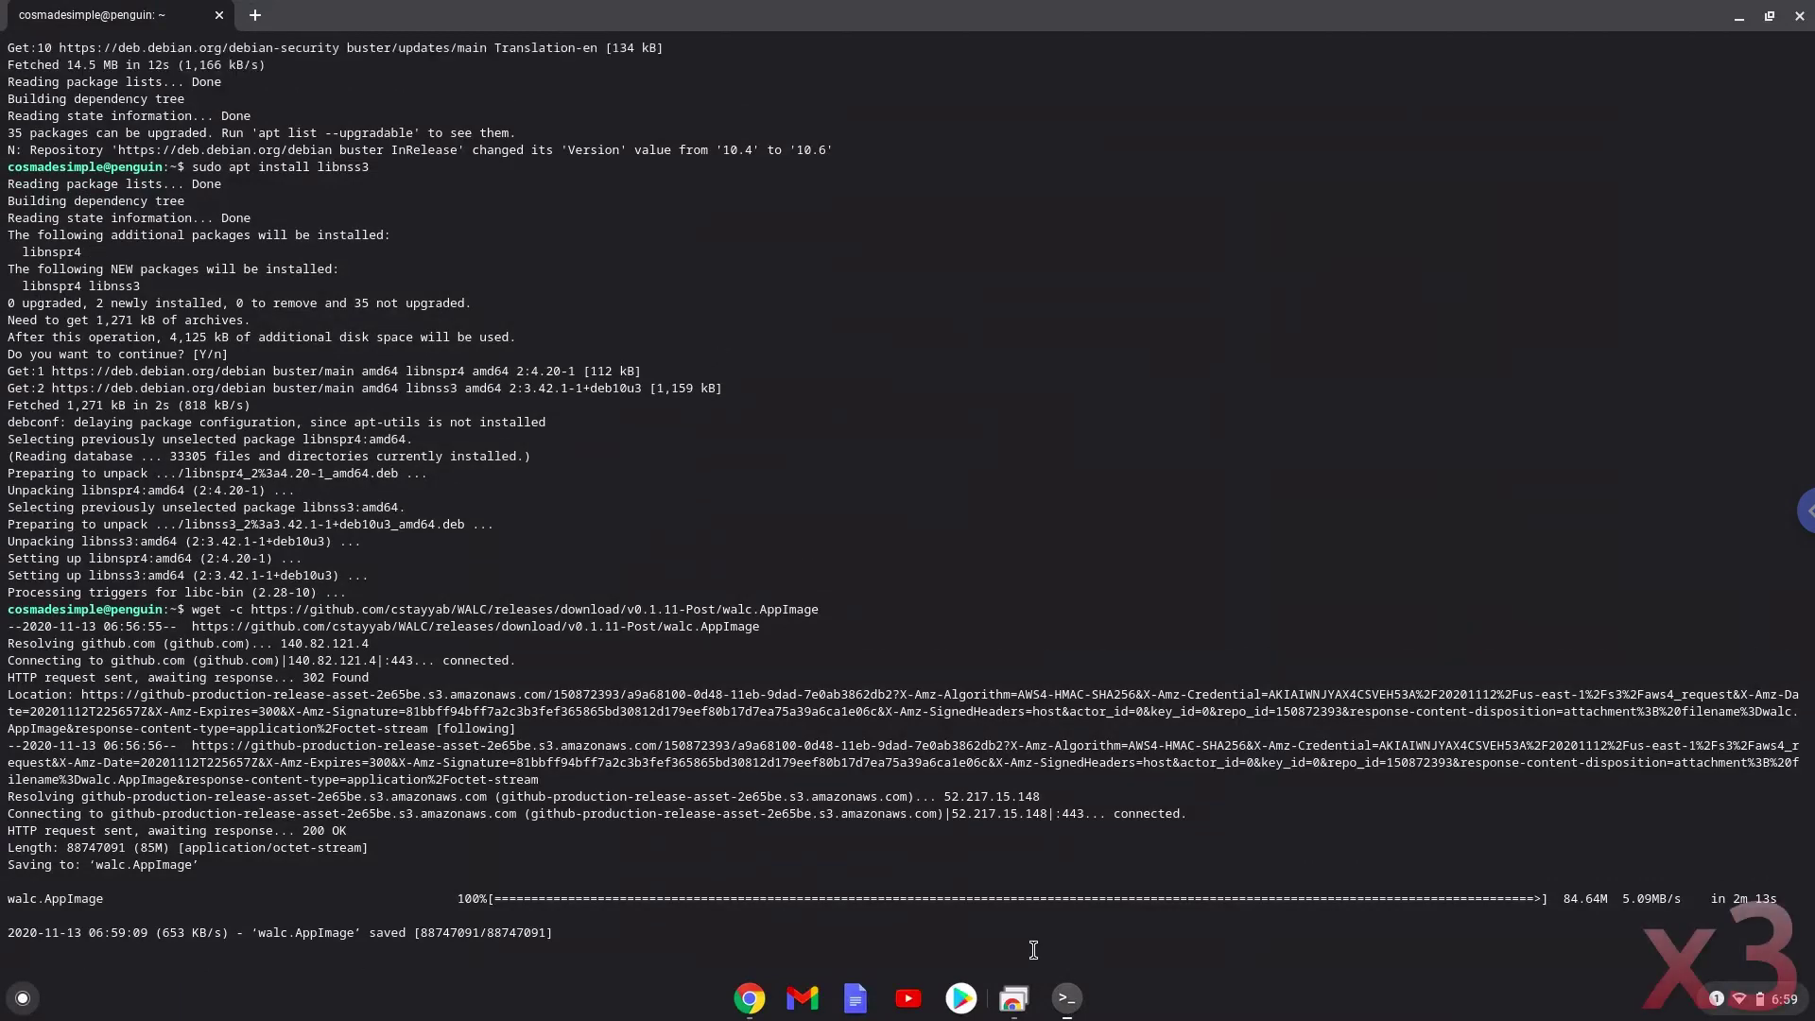
pyautogui.press('Return')
pyautogui.write('./walc.AppImage')
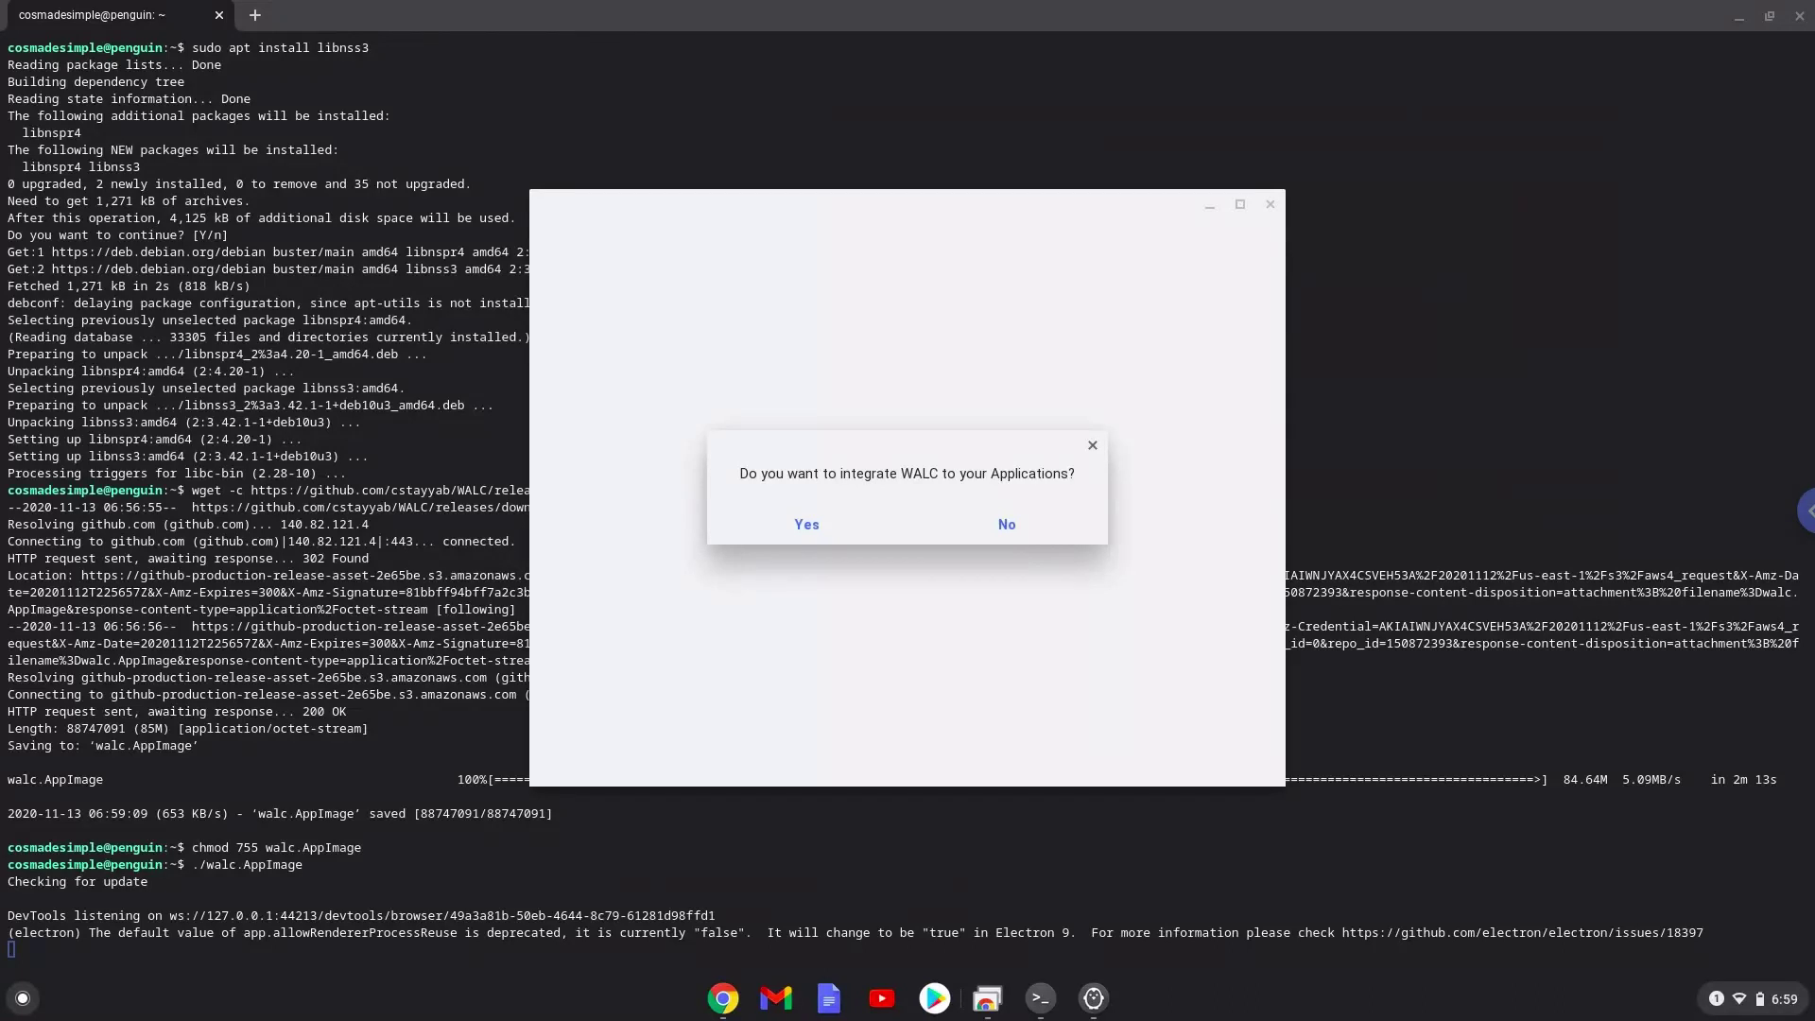
# - Accept integrating WALC into Applications and dismiss the success message
pyautogui.click(821, 528)
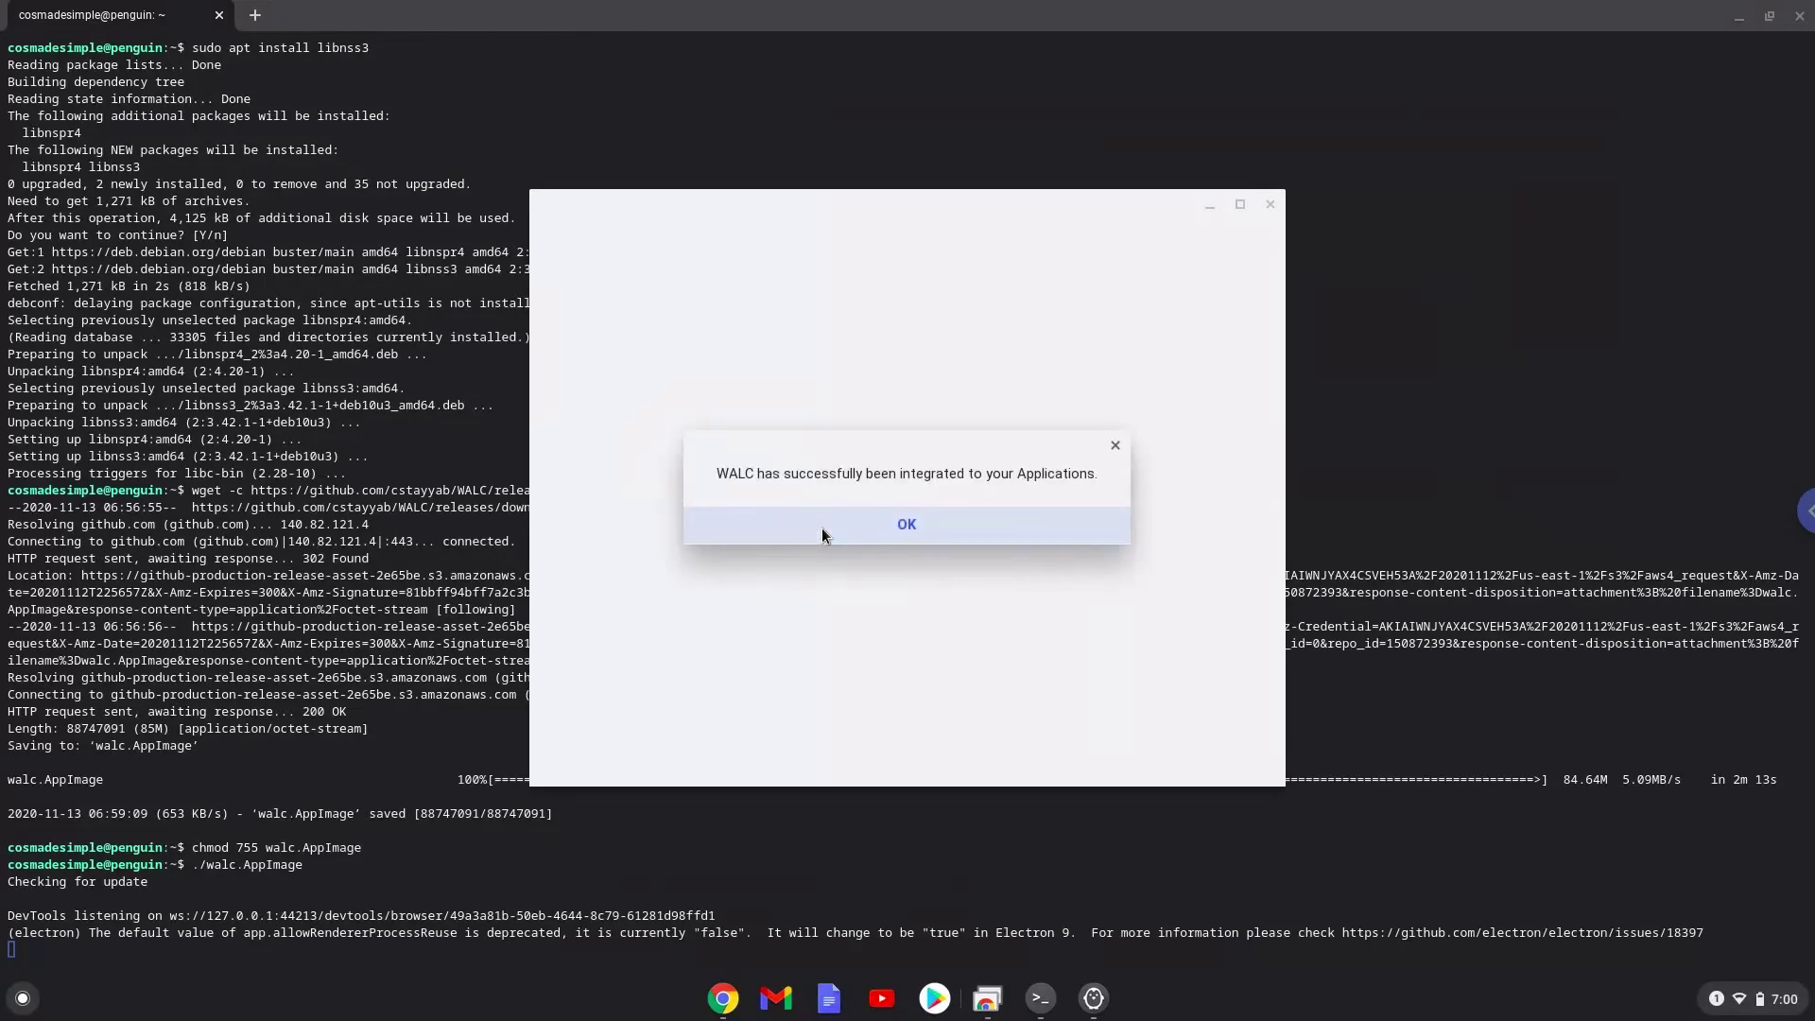
pyautogui.click(821, 528)
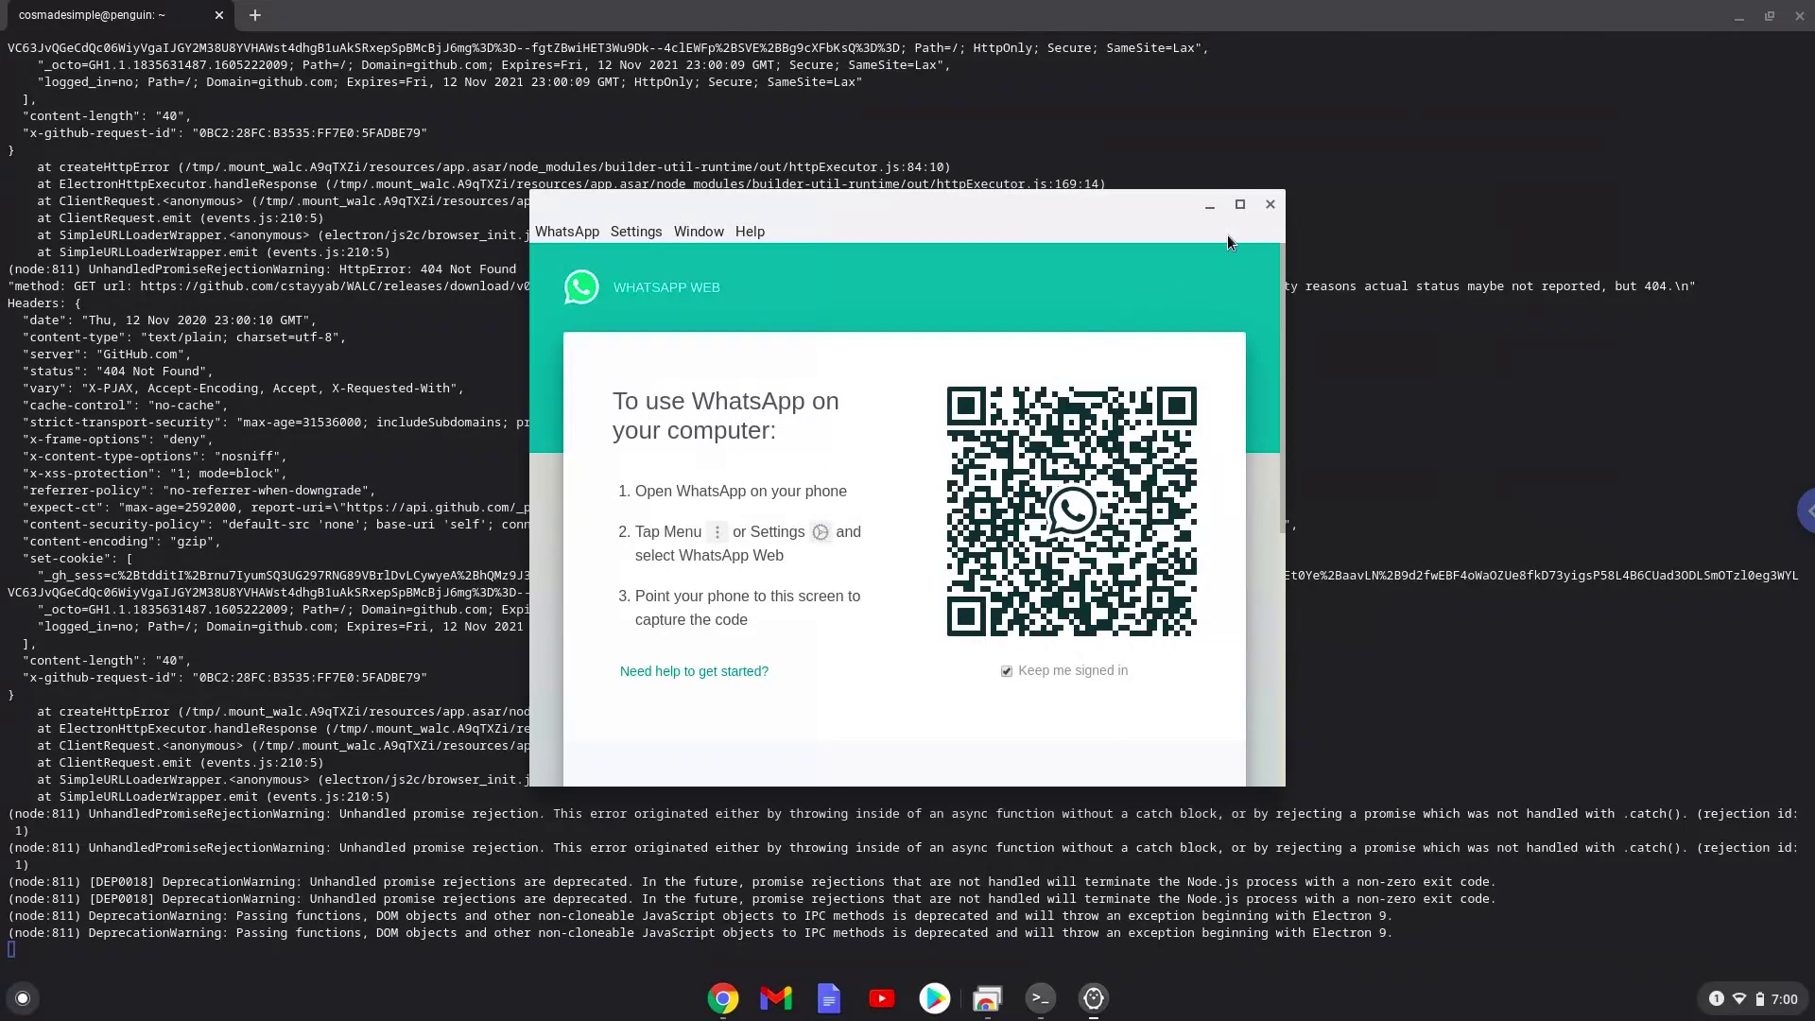
# - Maximize WALC, browse its menus, and confirm Help > About shows version 0.1.11-post
pyautogui.click(1242, 202)
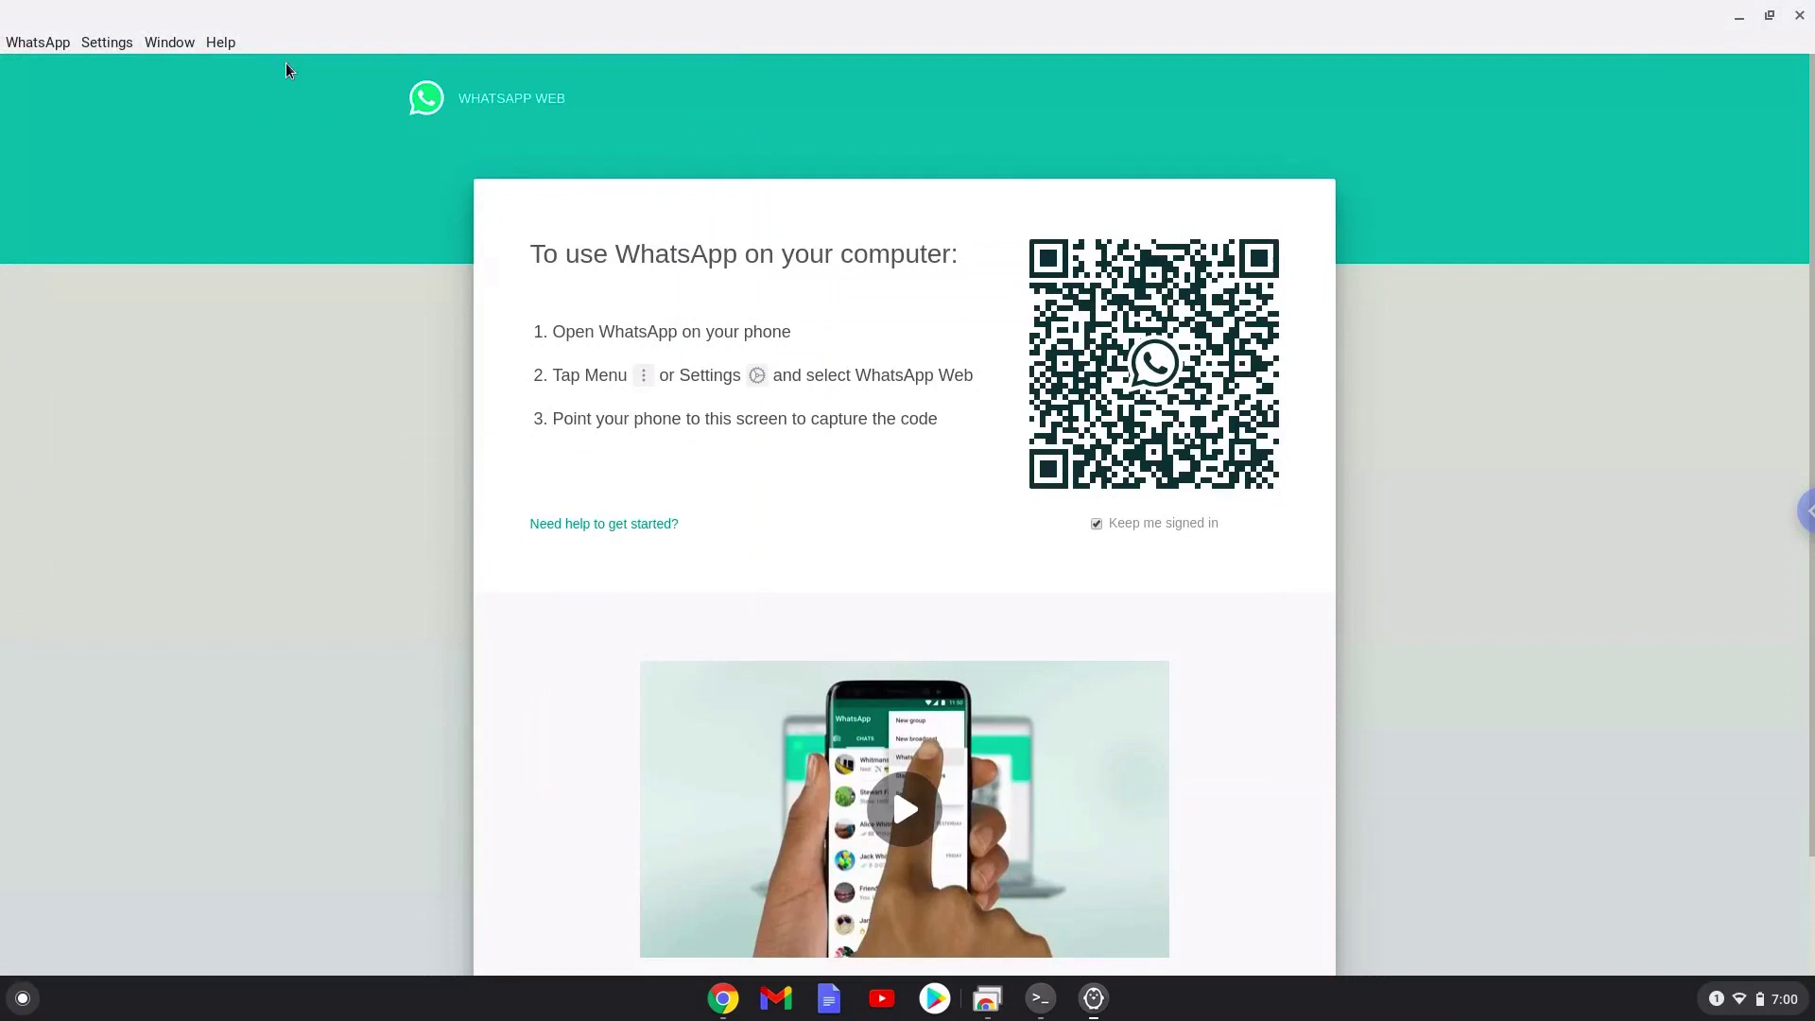
pyautogui.click(223, 40)
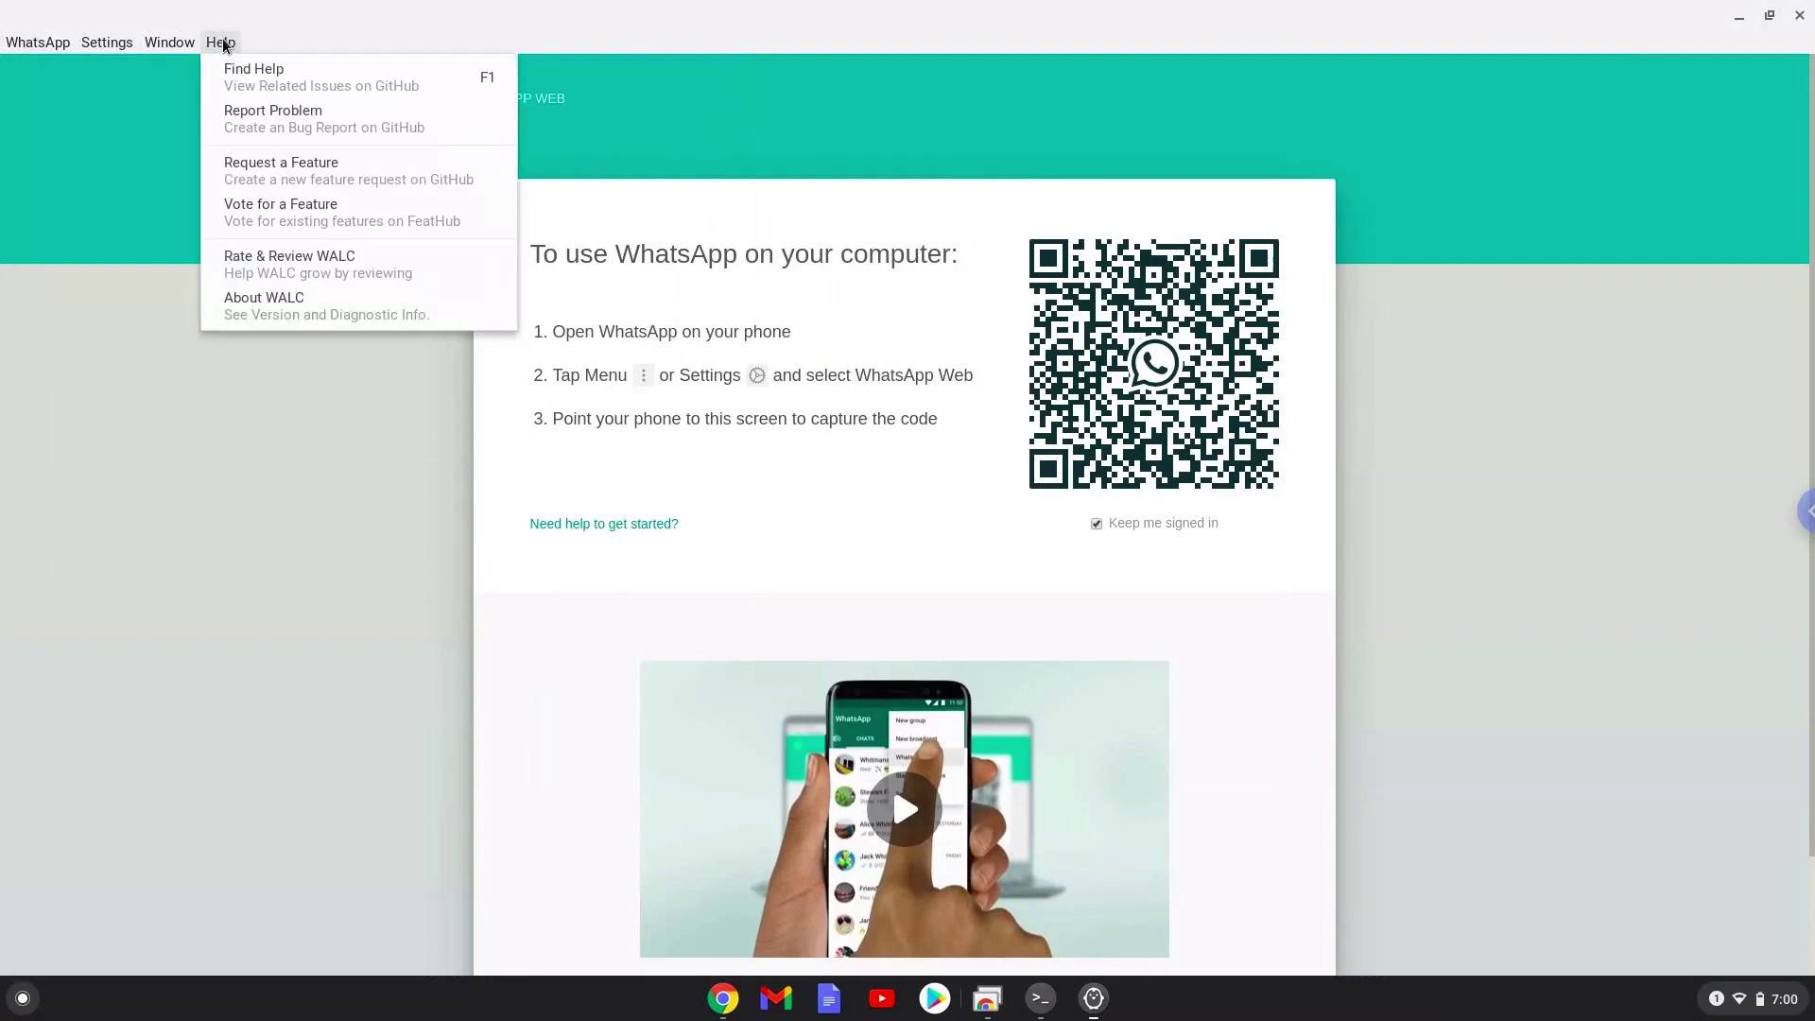
pyautogui.click(222, 38)
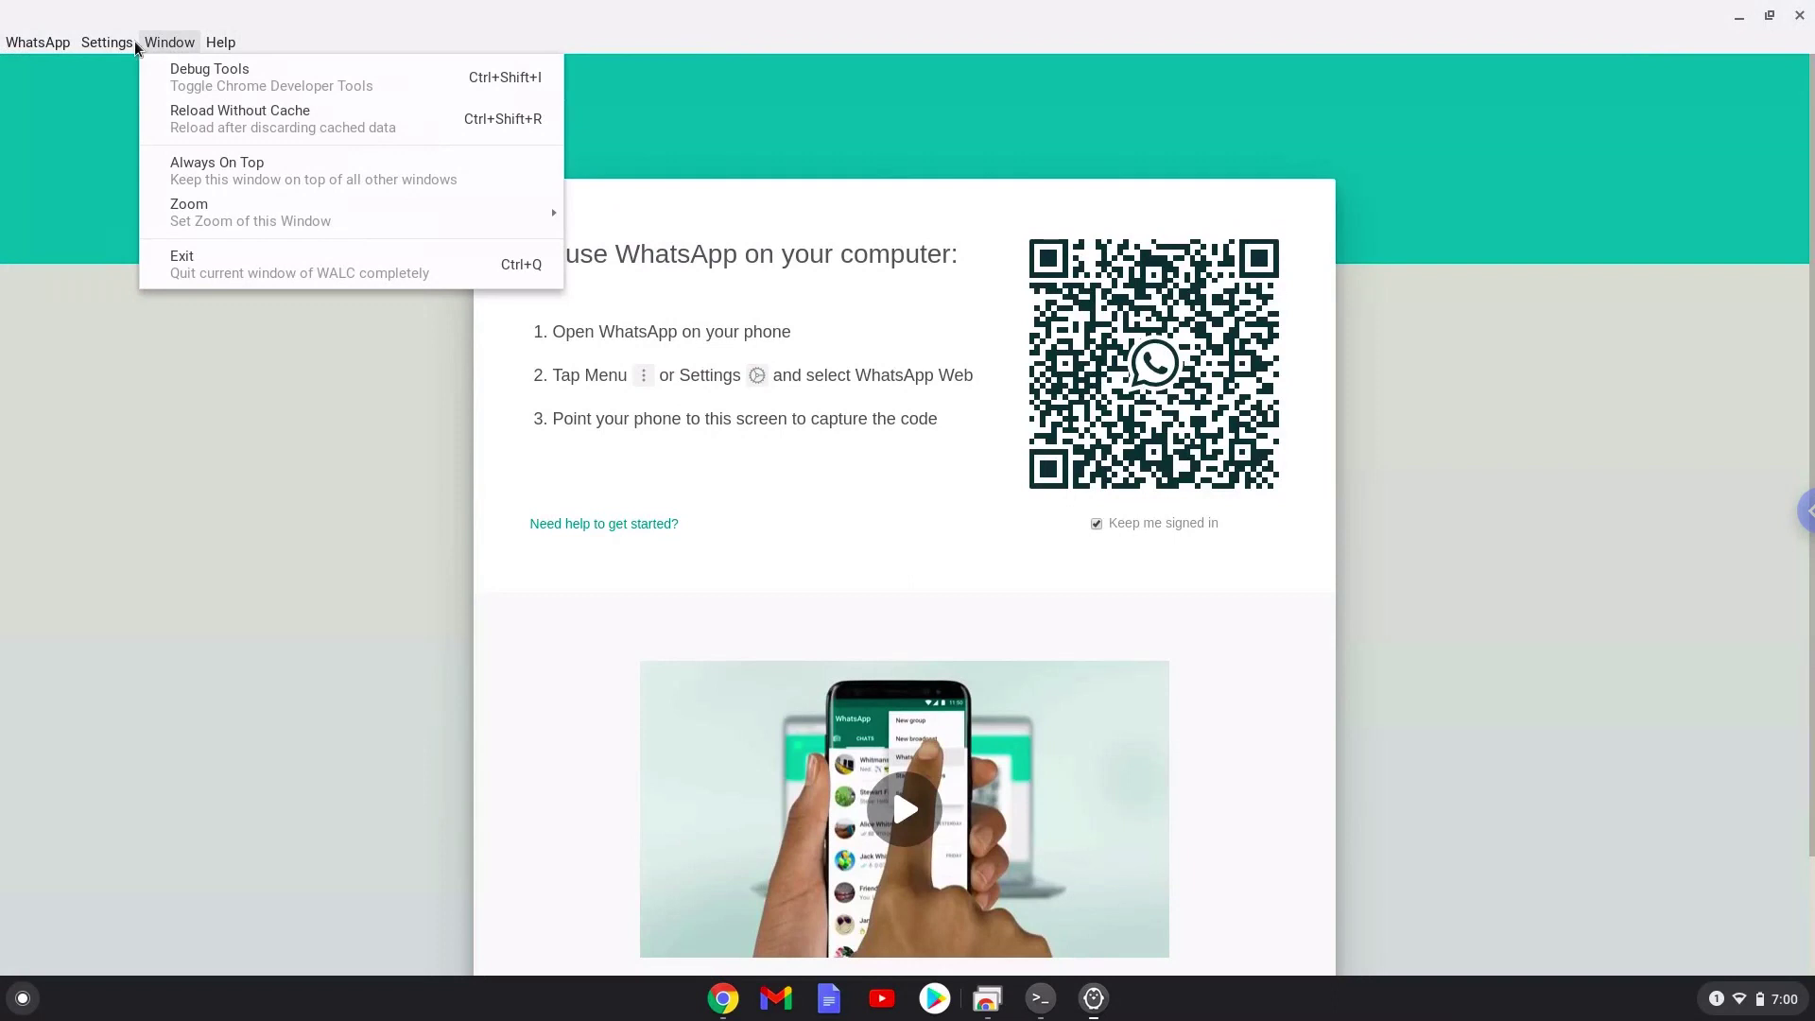
pyautogui.click(100, 44)
pyautogui.click(37, 44)
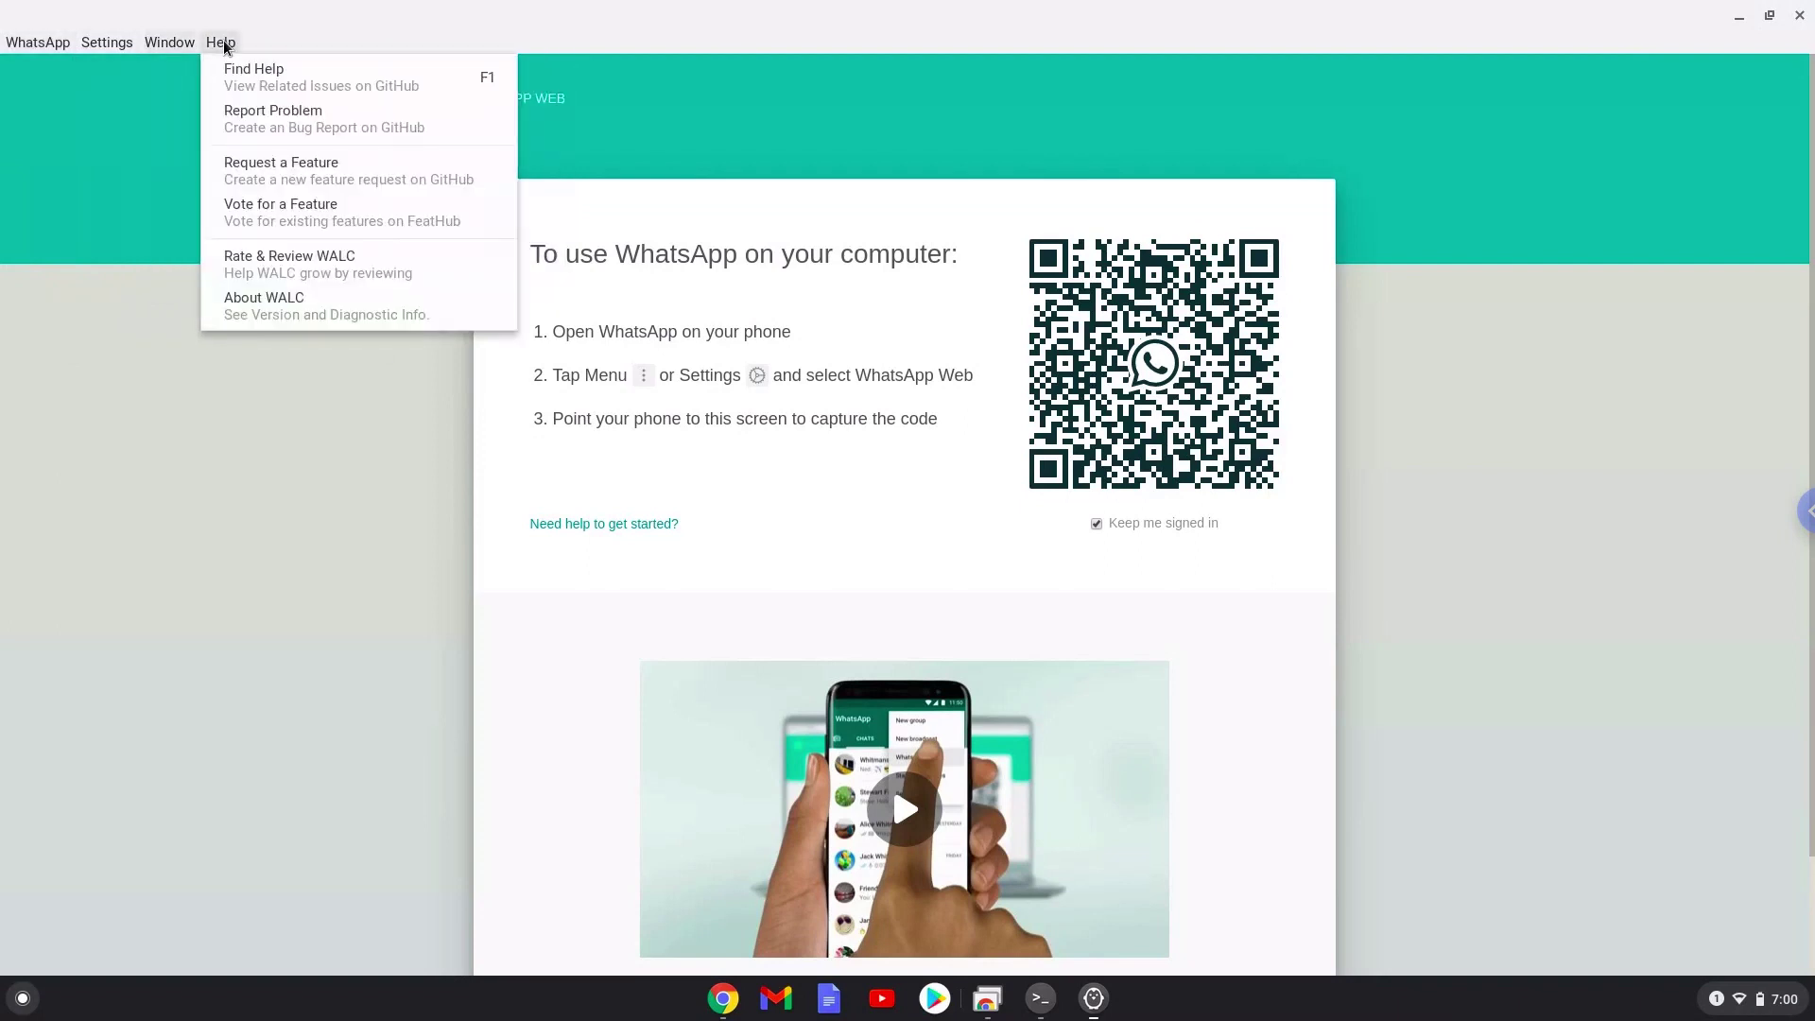
pyautogui.click(228, 310)
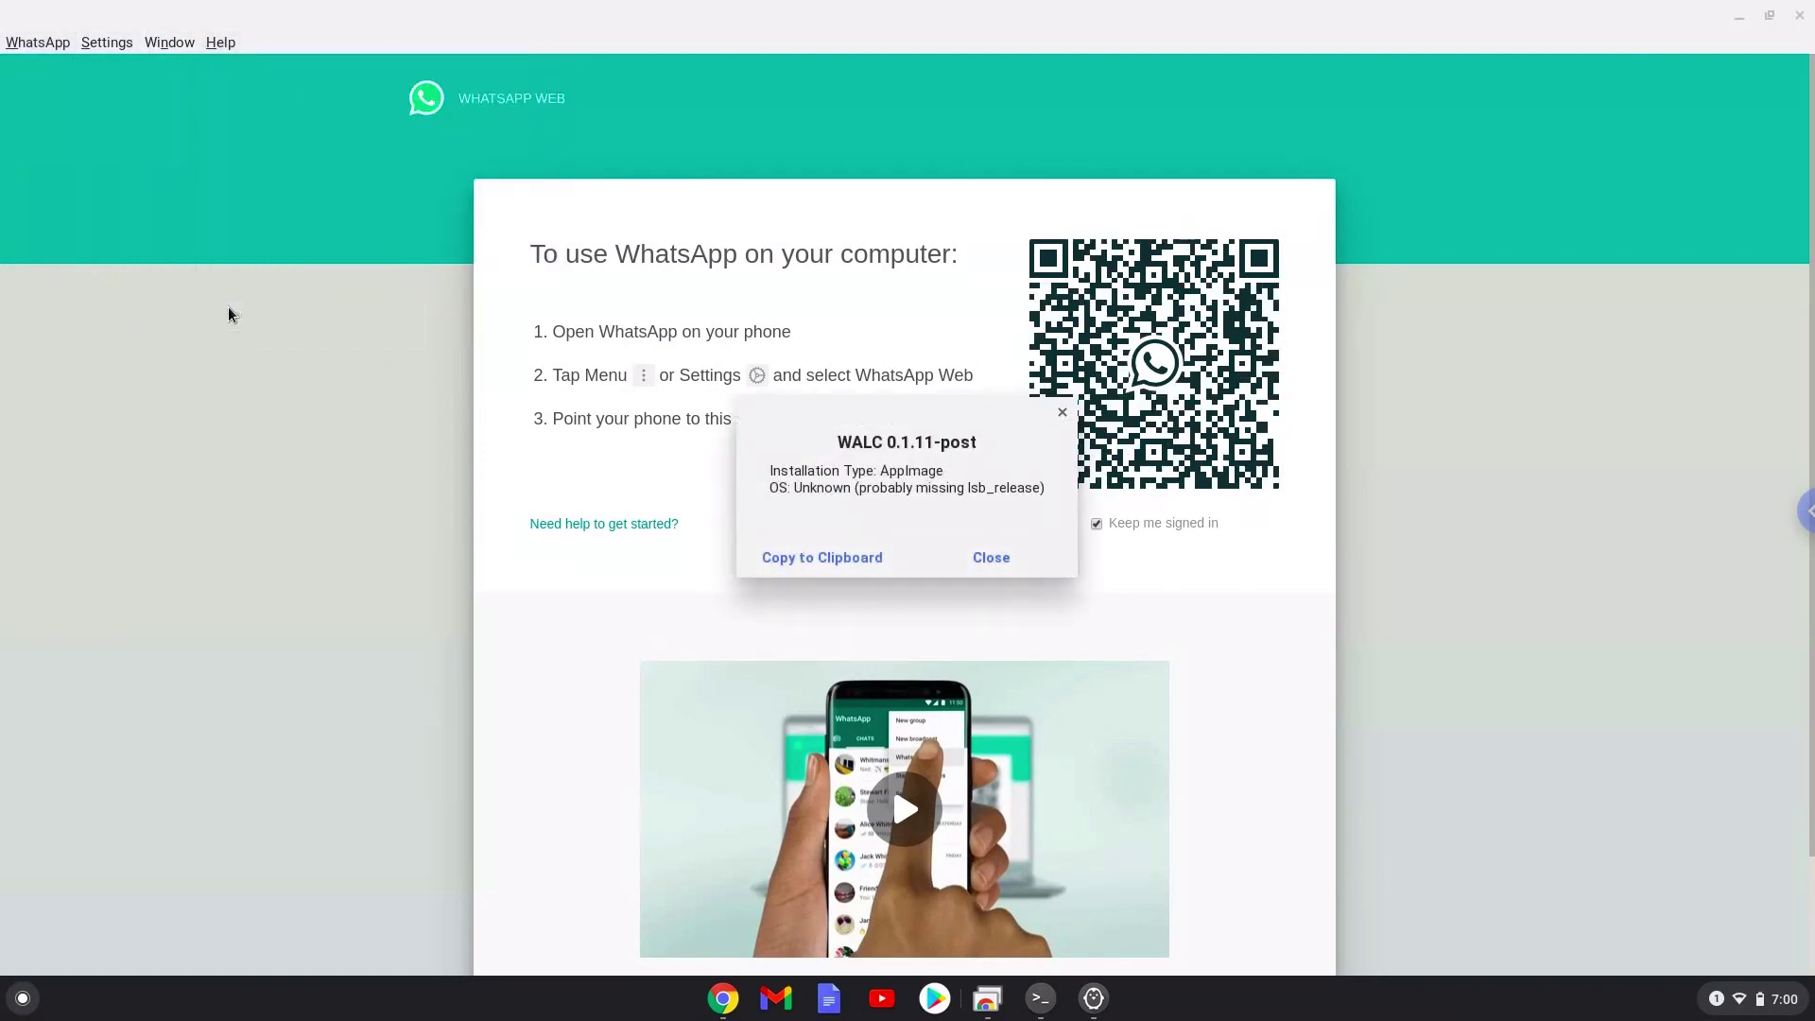
pyautogui.click(999, 556)
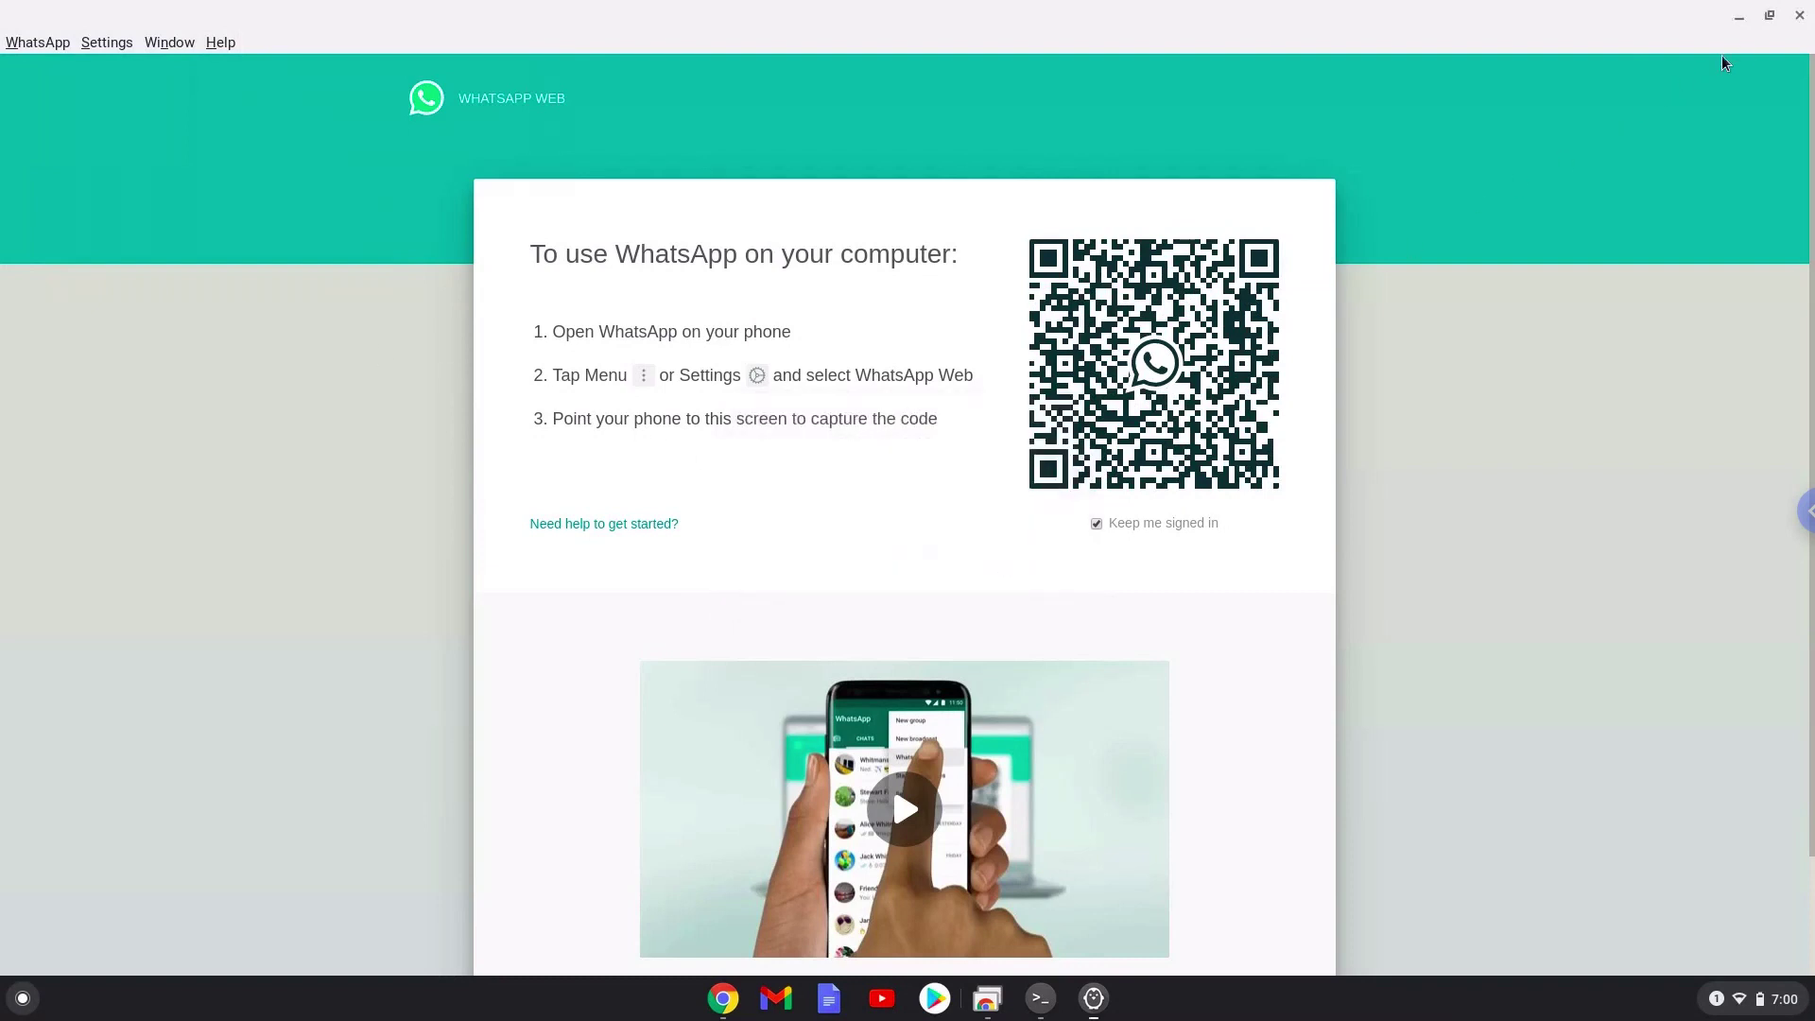
# - Exit WALC and close the Linux terminal, confirming both prompts
pyautogui.click(1801, 15)
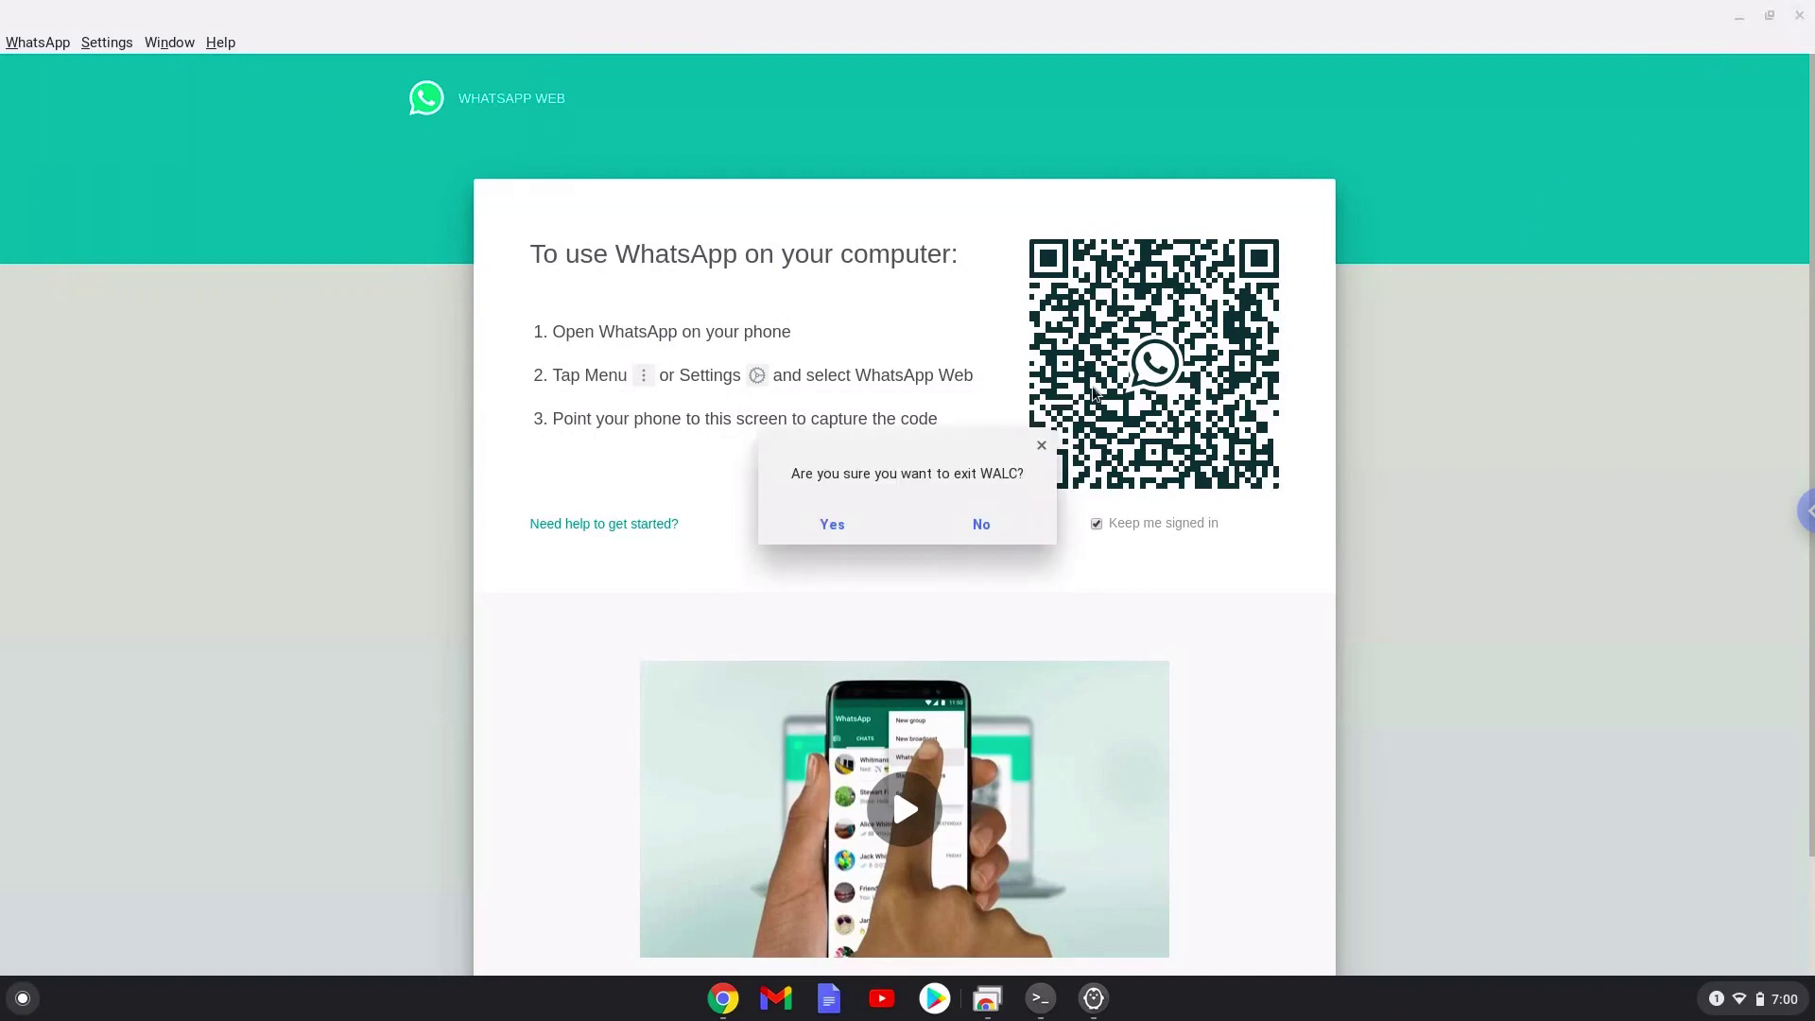
pyautogui.click(869, 521)
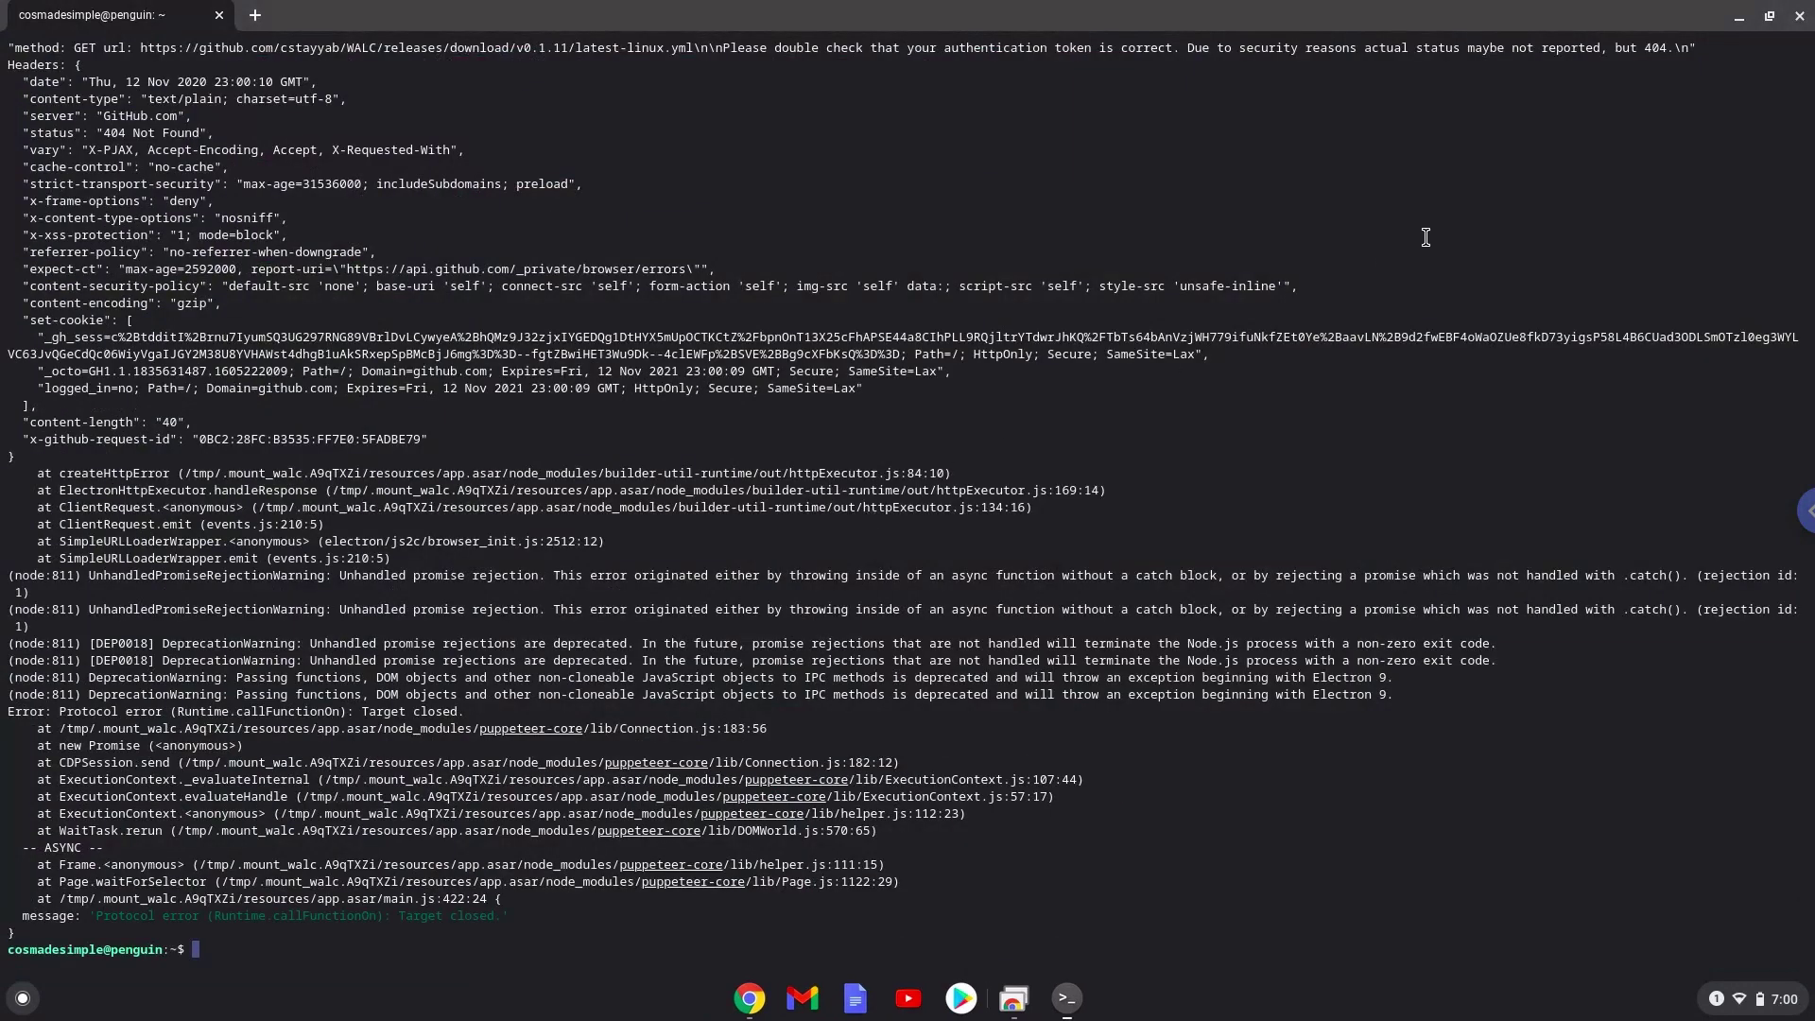
pyautogui.click(1798, 17)
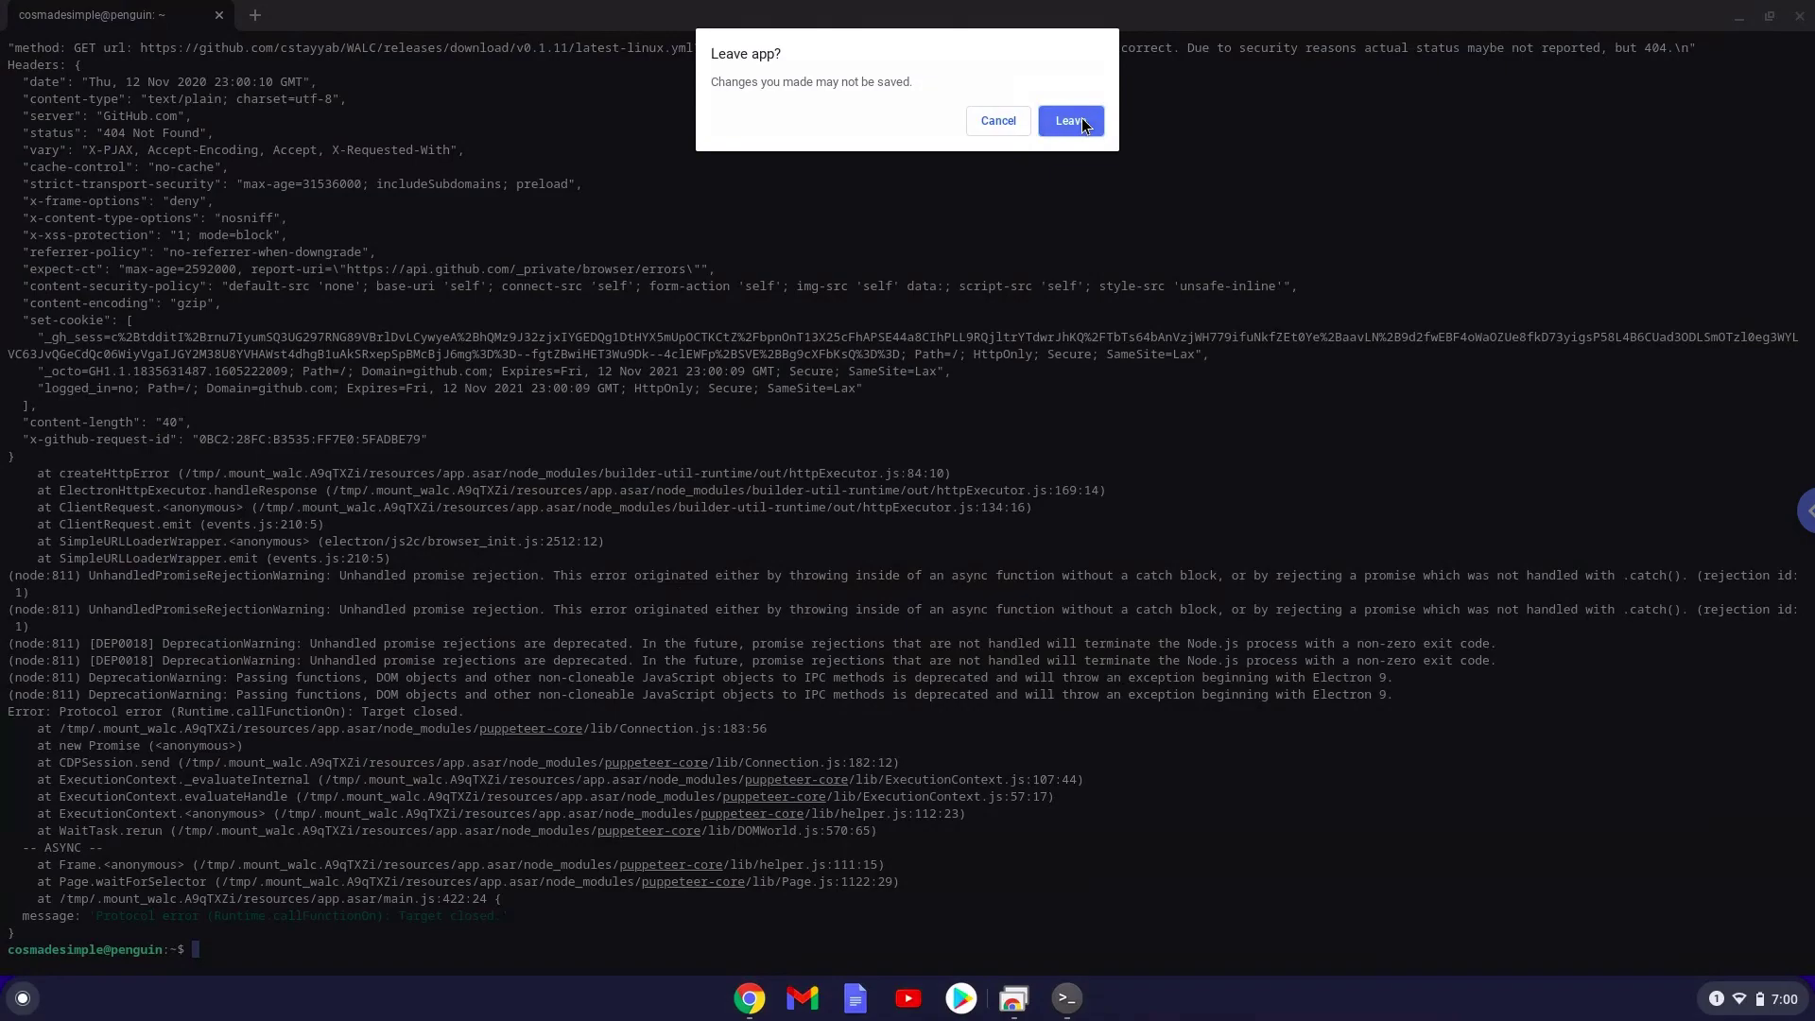
pyautogui.click(1070, 121)
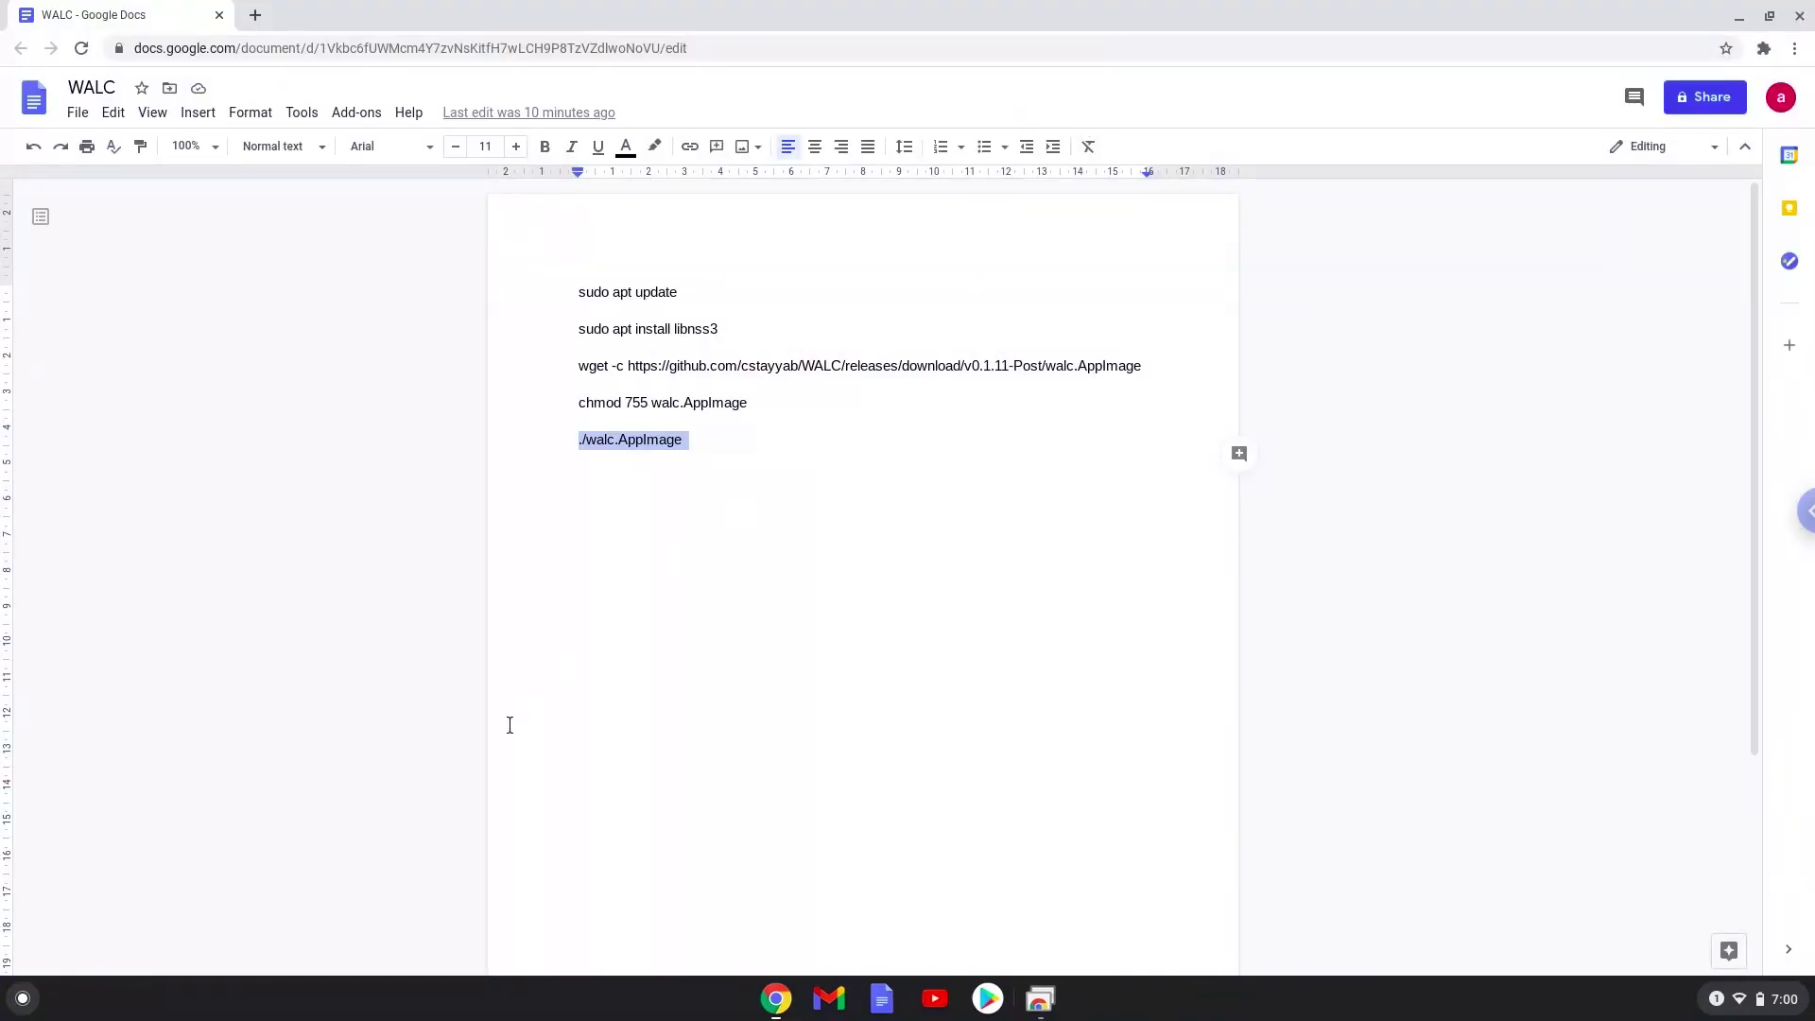
# - Relaunch WALC from the Linux apps folder on the launcher's second page
pyautogui.click(21, 1000)
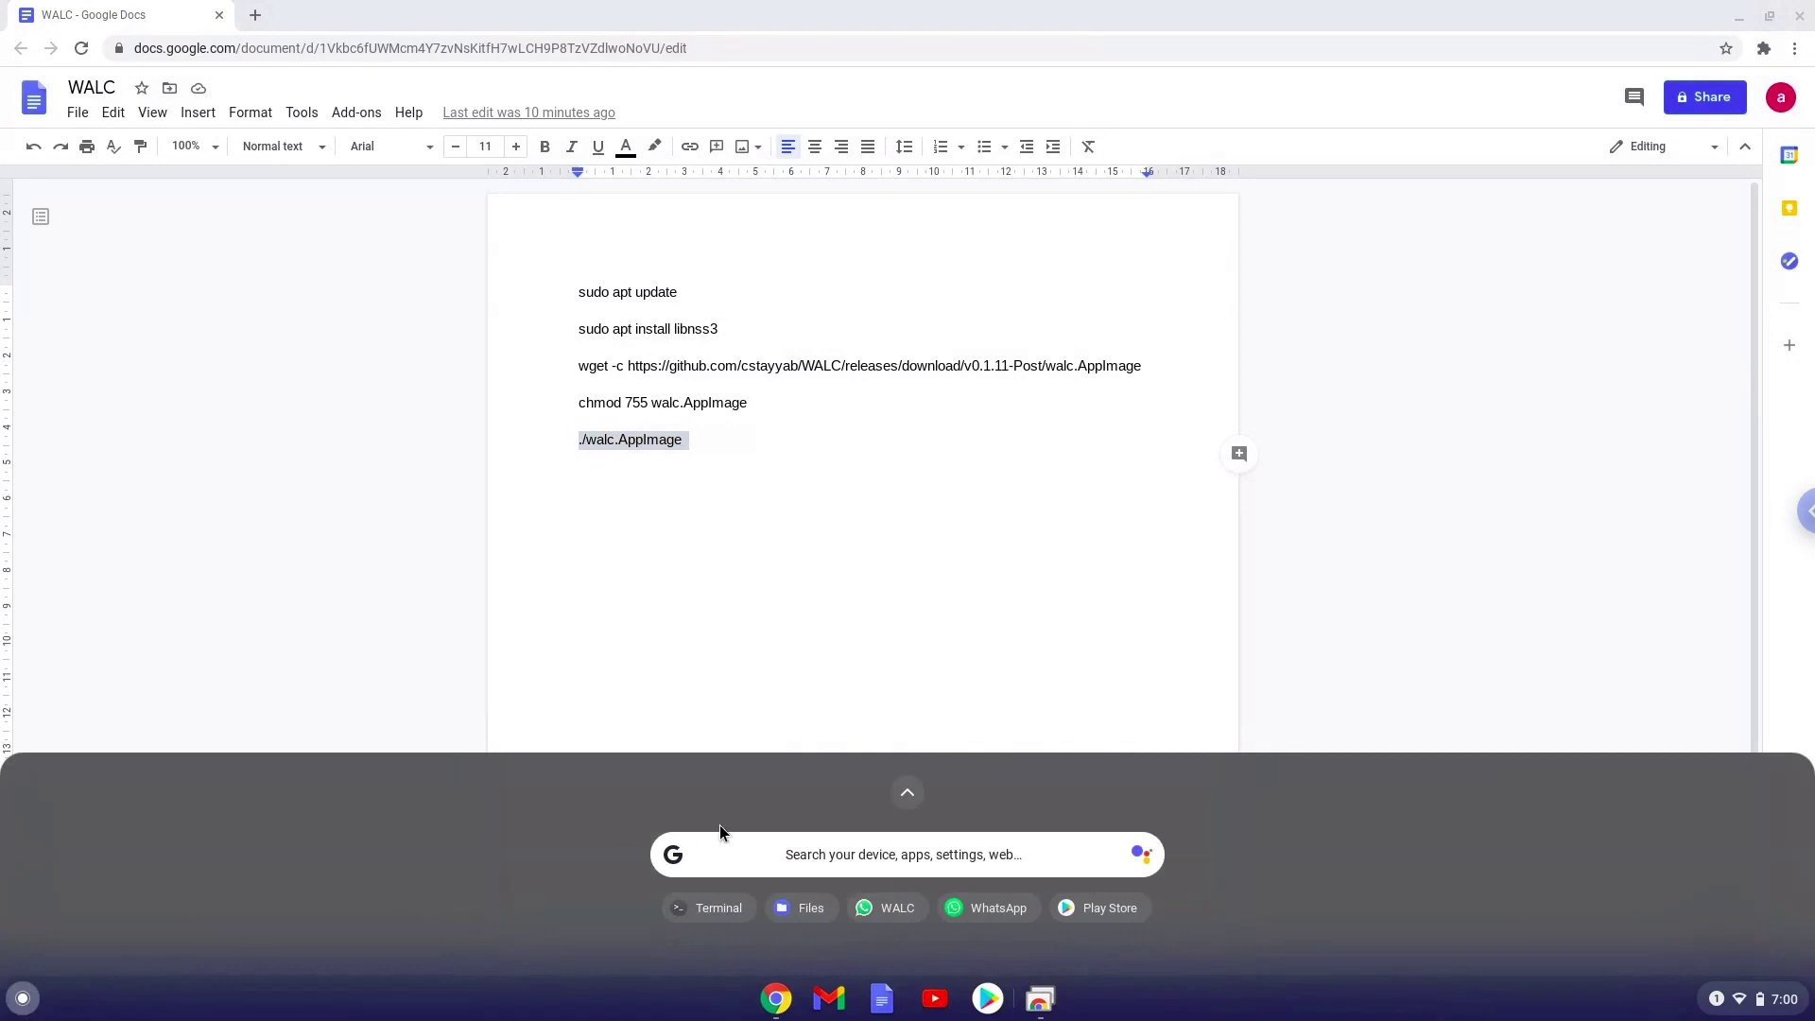
pyautogui.click(907, 789)
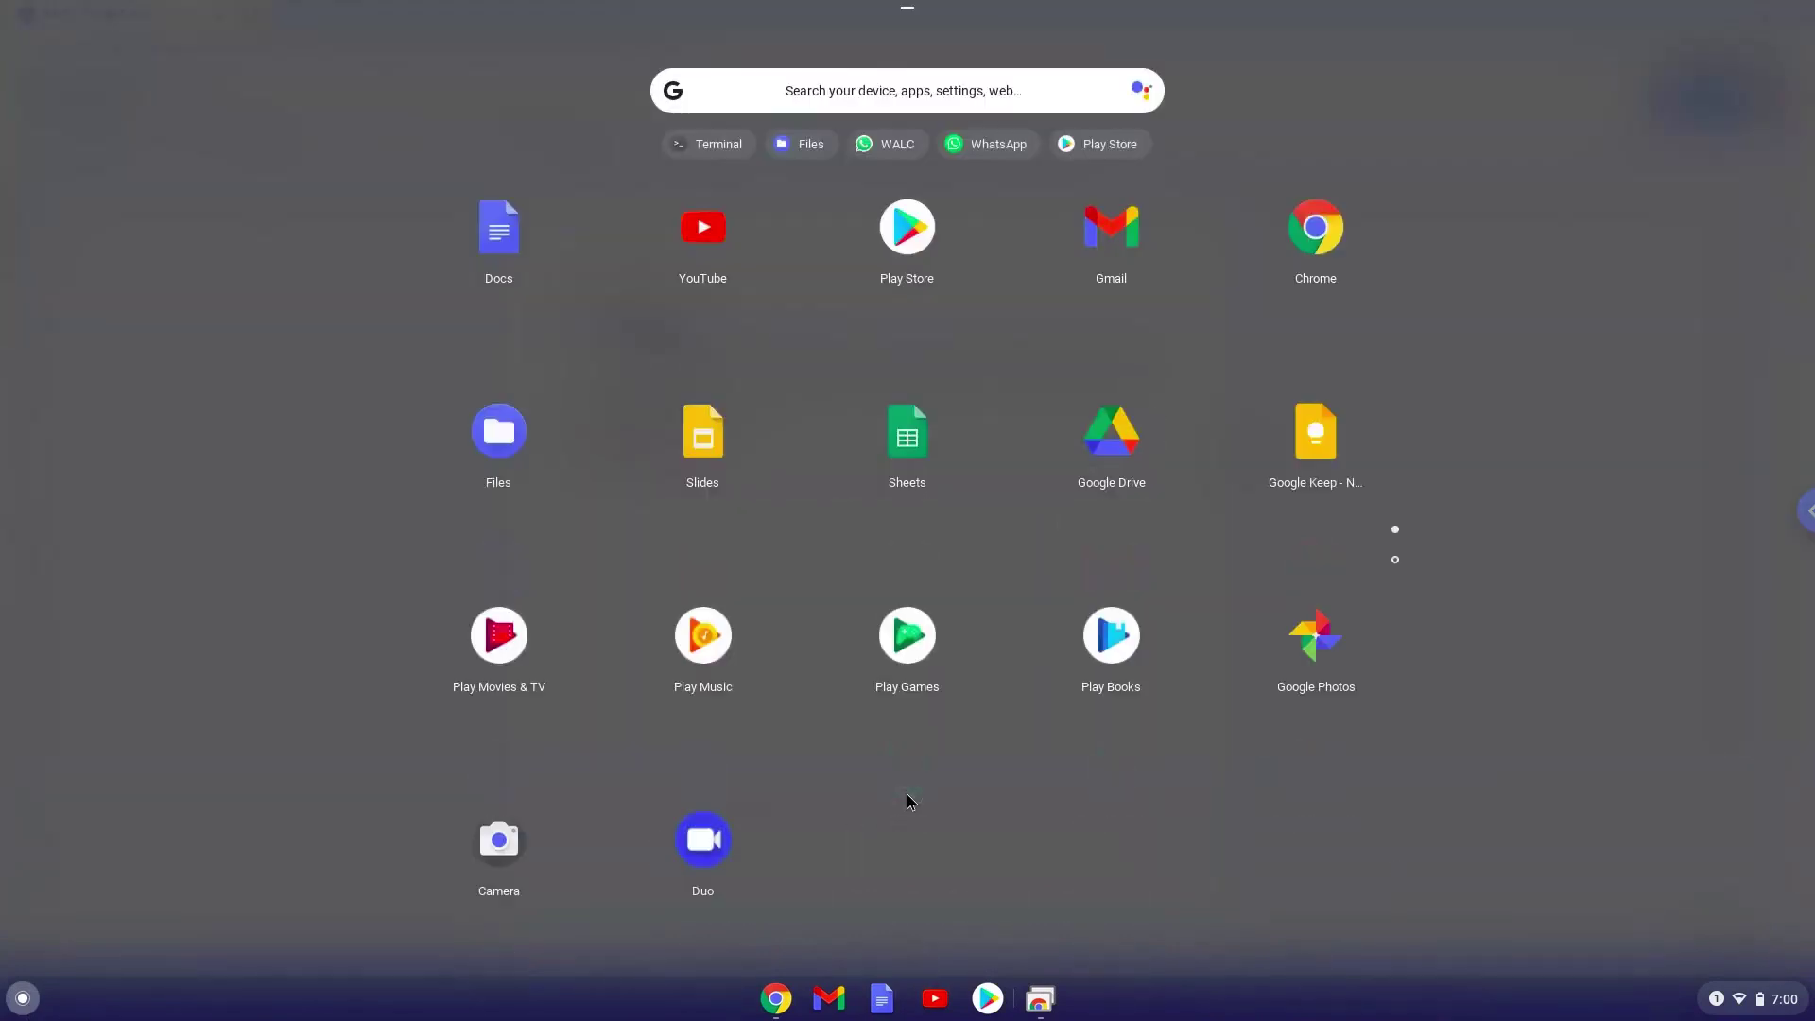
pyautogui.click(1395, 559)
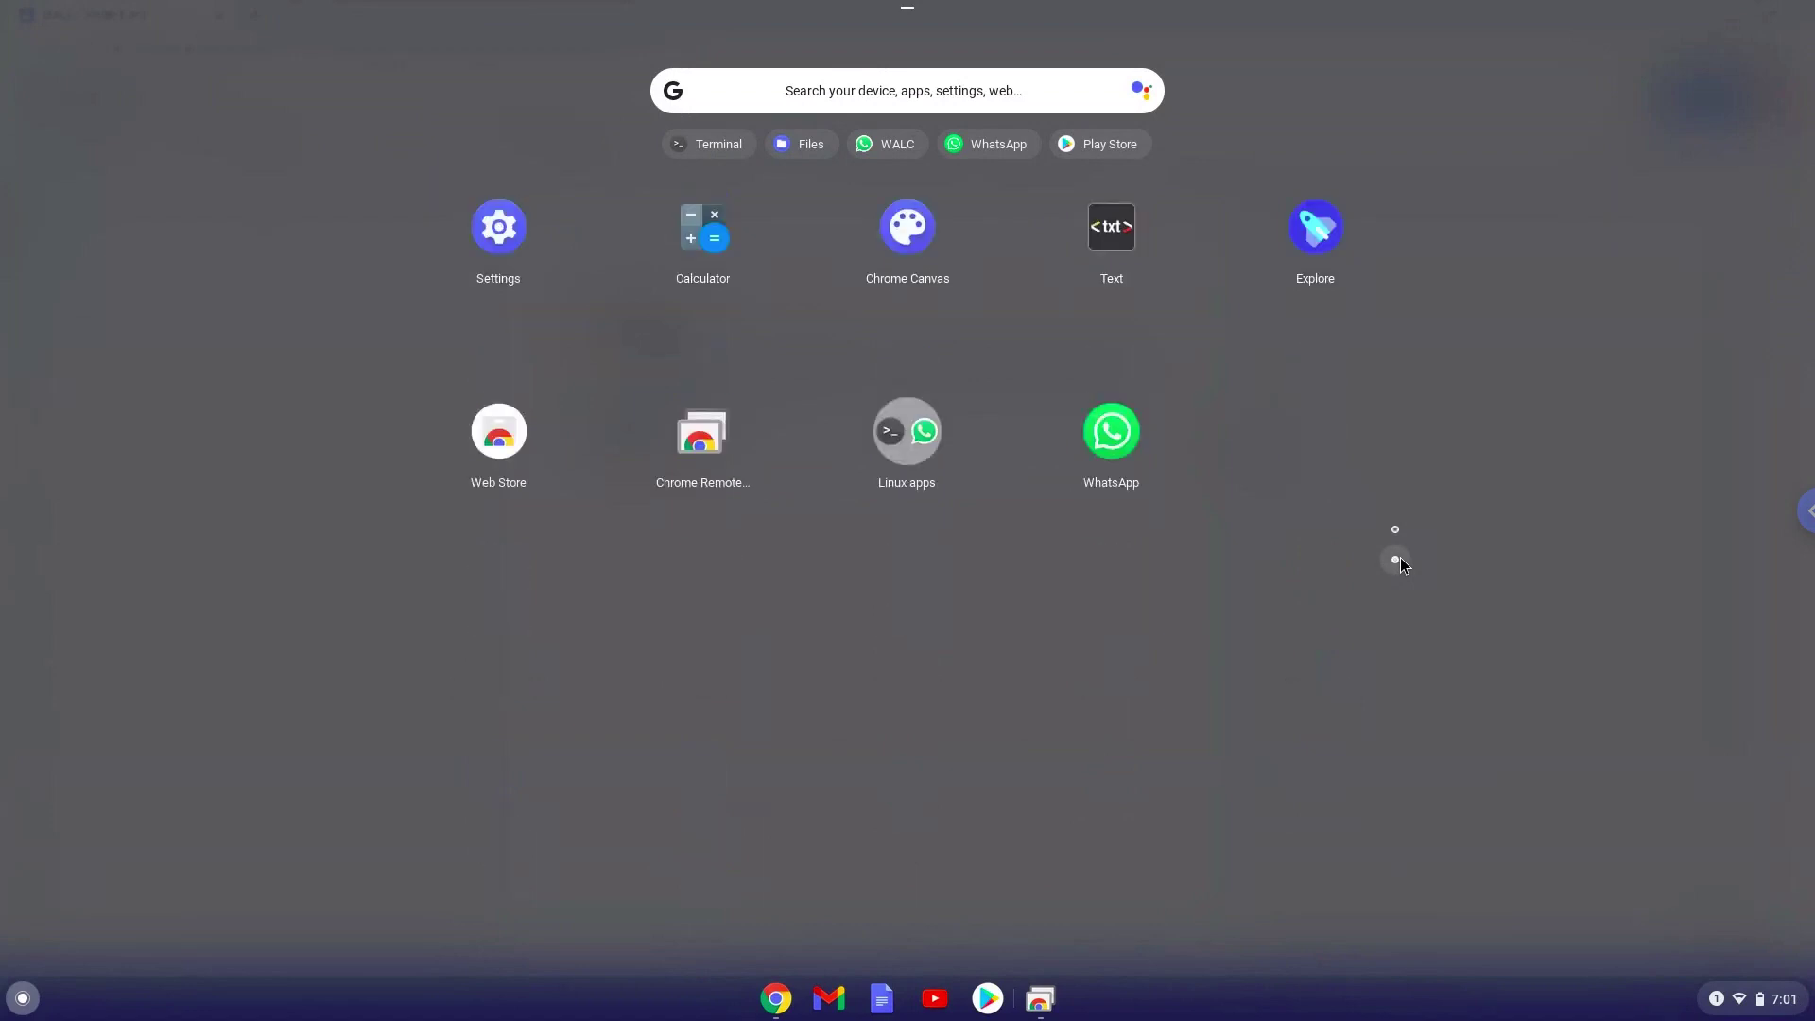
pyautogui.click(916, 453)
pyautogui.click(969, 412)
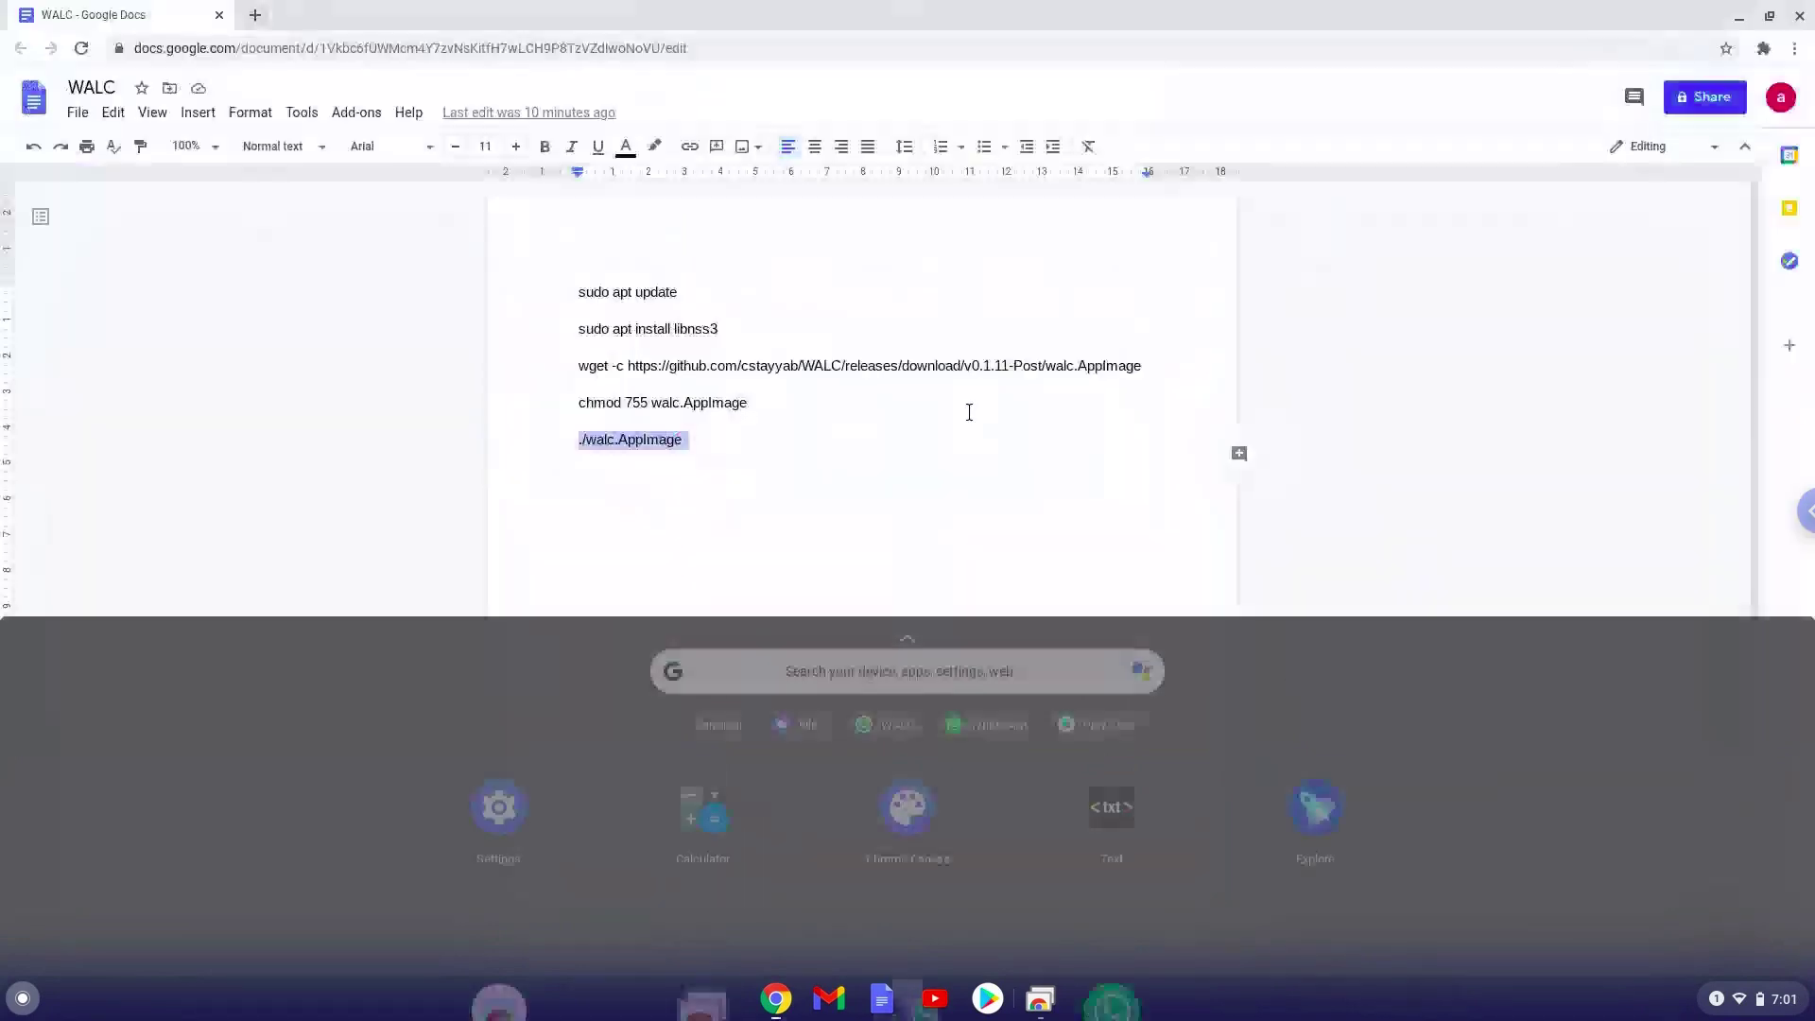